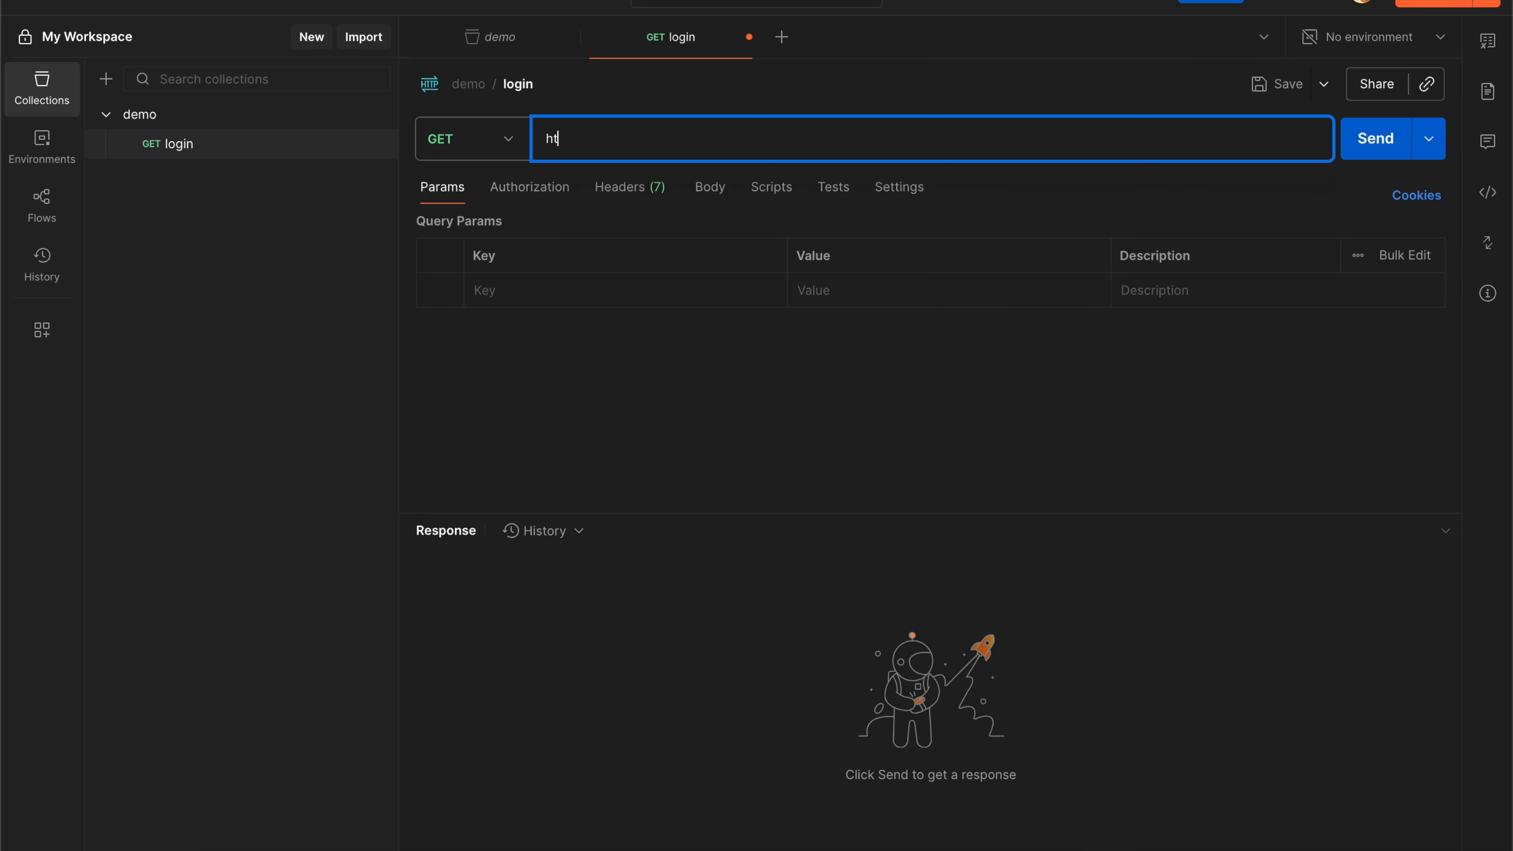
pyautogui.write('s://api.test.com')
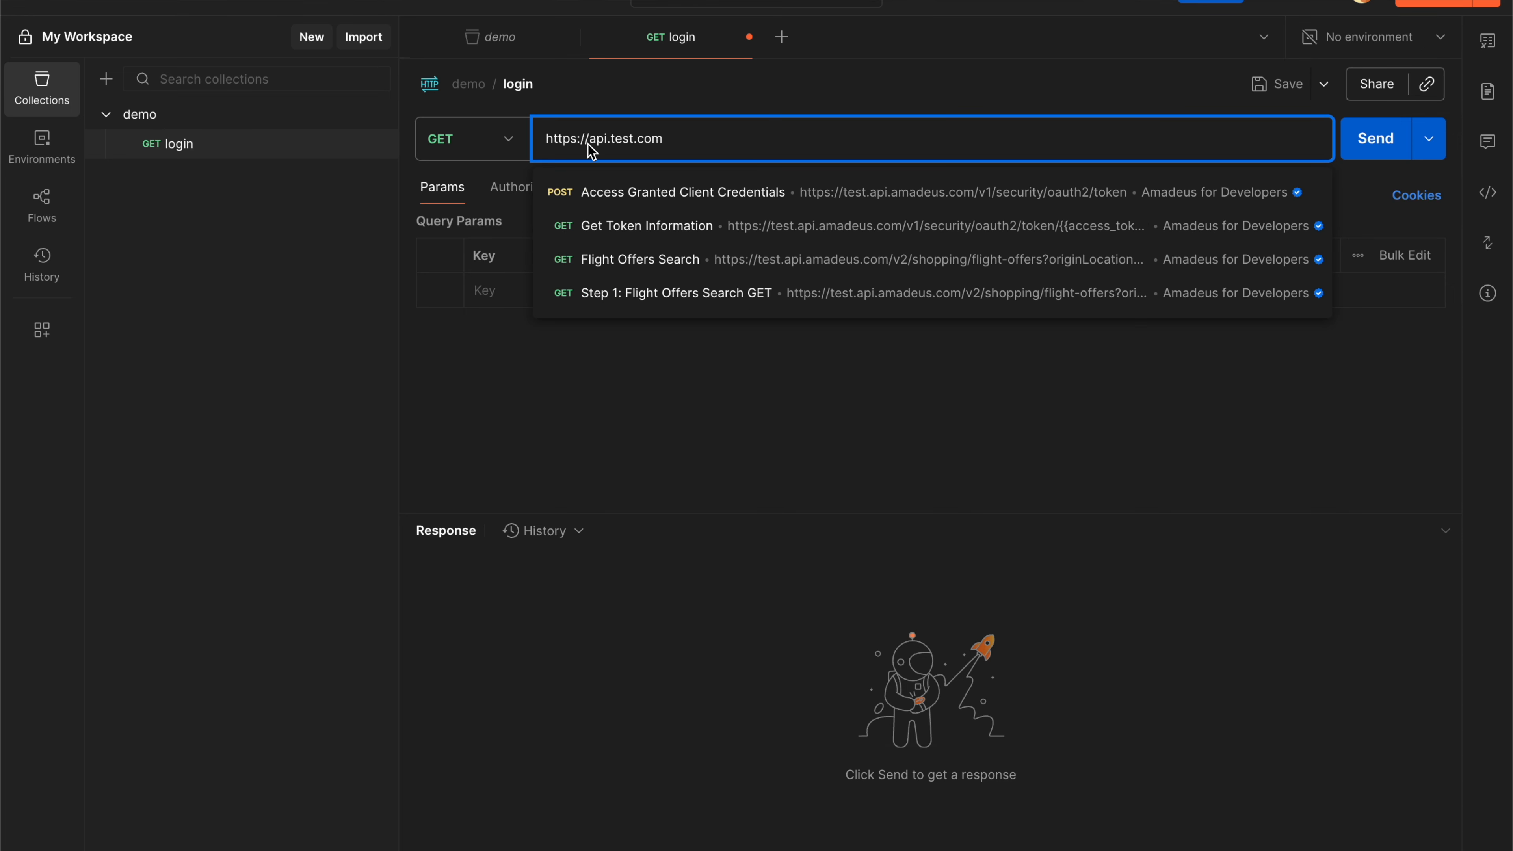
pyautogui.doubleClick(624, 146)
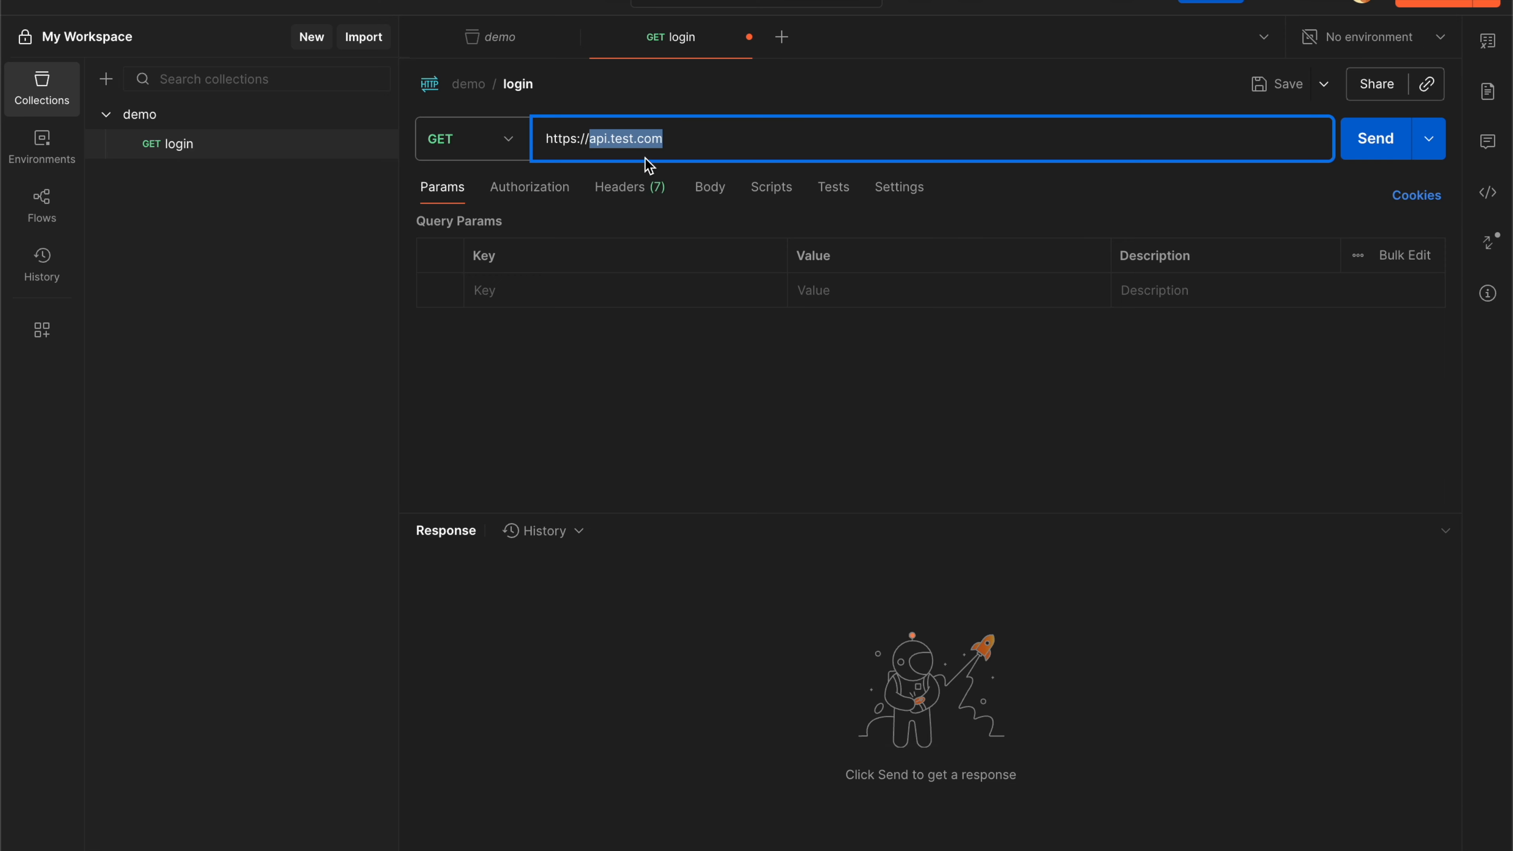
pyautogui.click(681, 139)
pyautogui.write('/login')
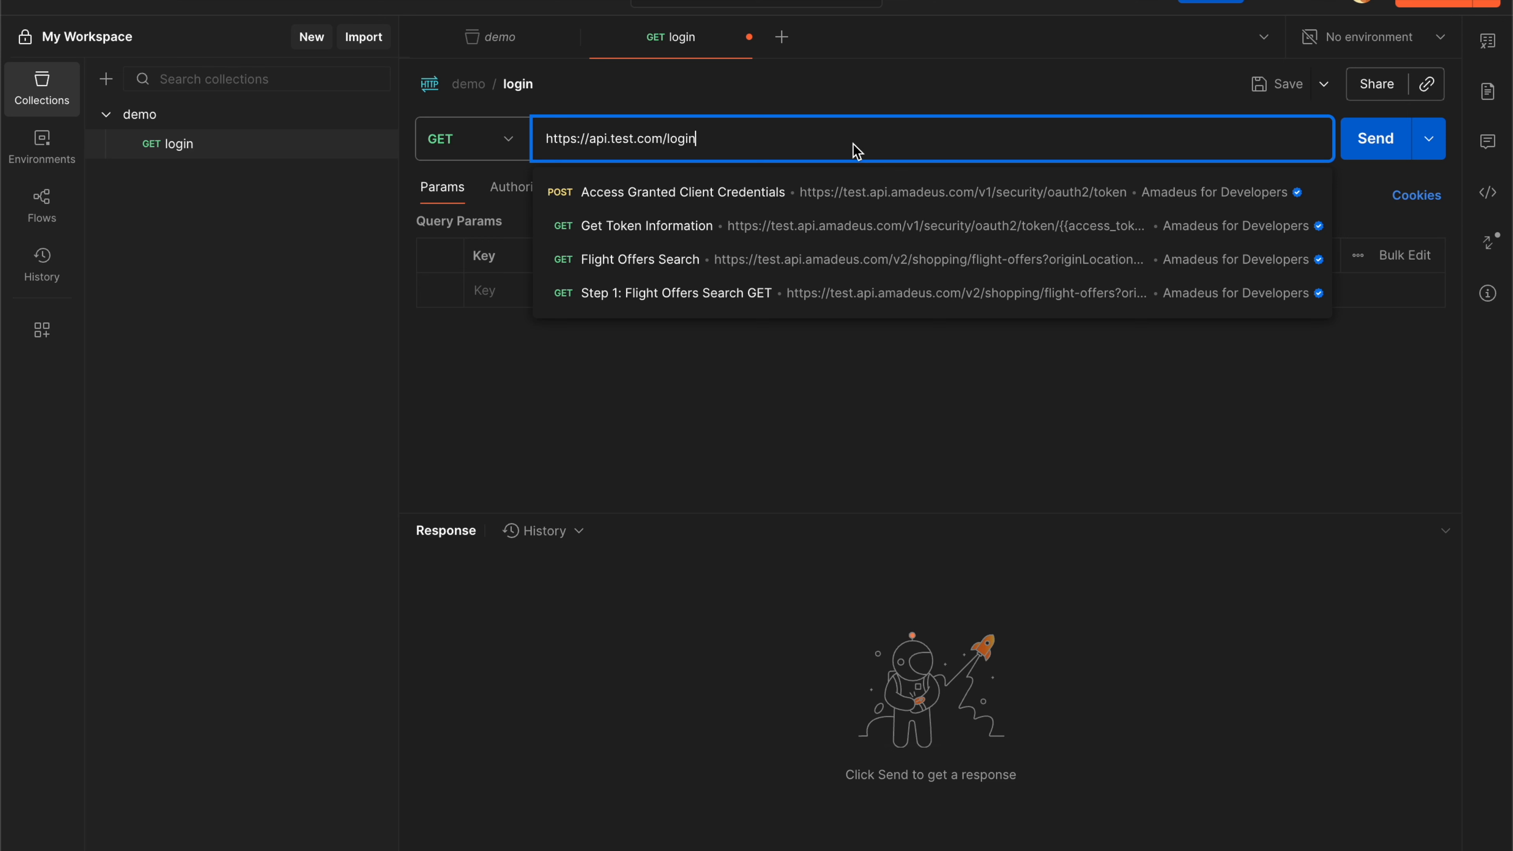
pyautogui.click(663, 143)
pyautogui.doubleClick(661, 143)
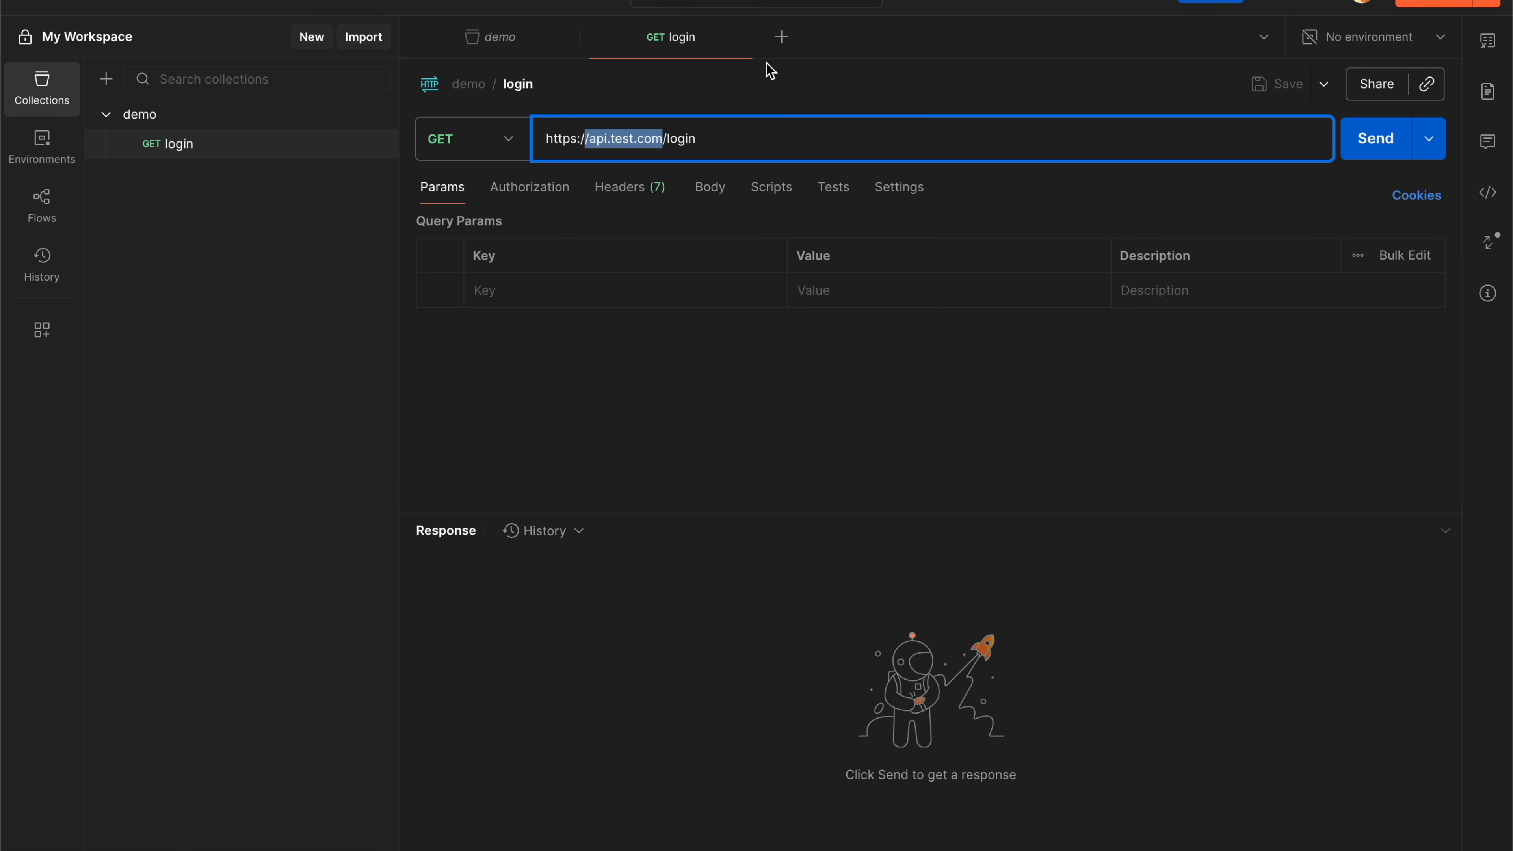
# Step: Open a new blank request and copy the login request's full URL for it
pyautogui.click(782, 37)
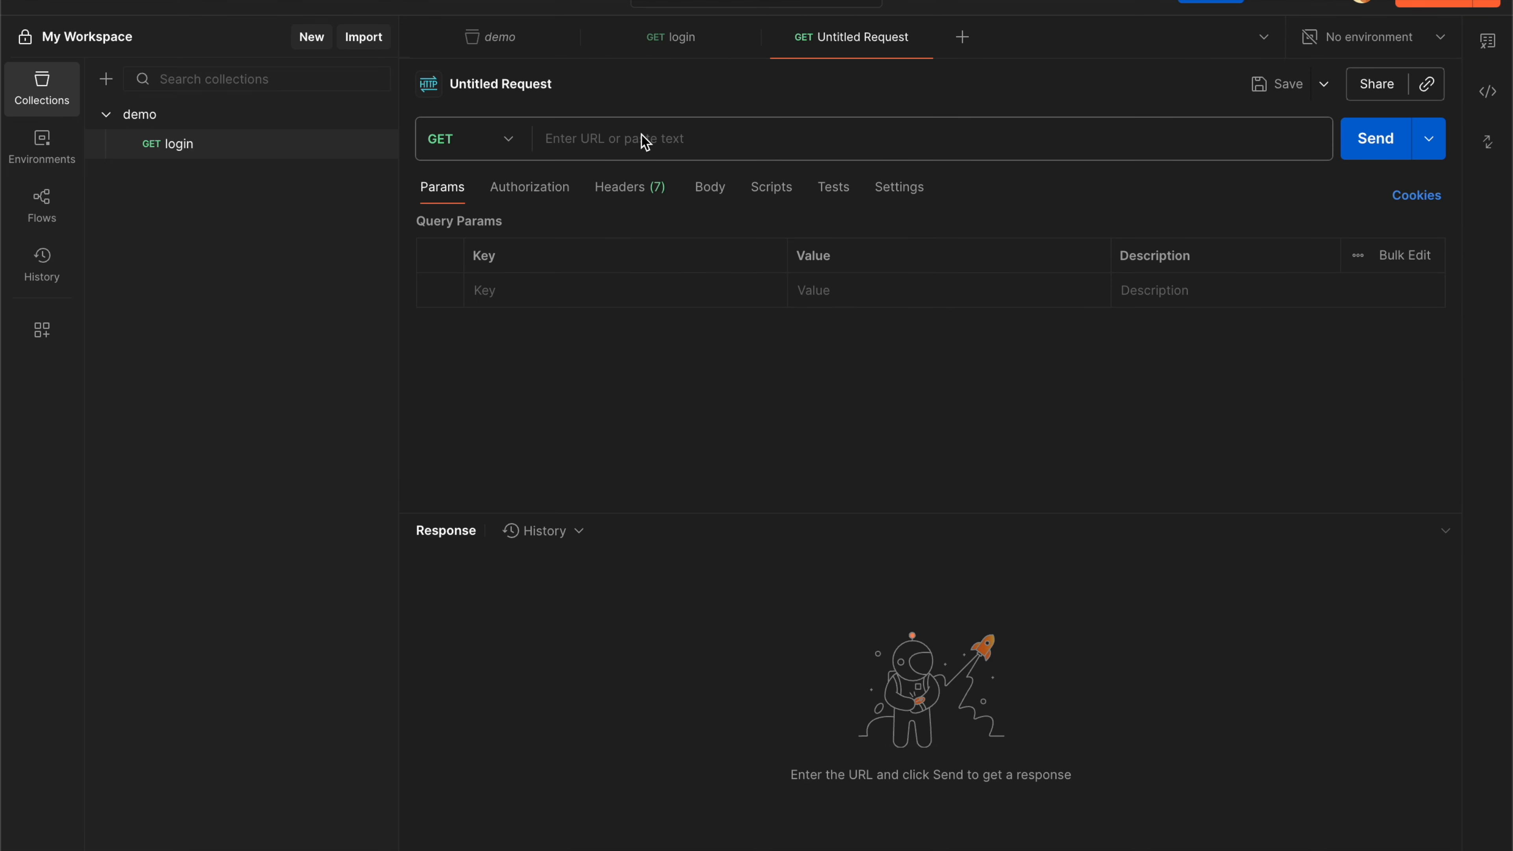
pyautogui.click(695, 46)
pyautogui.click(666, 140)
pyautogui.hotkey('ctrl', 'c')
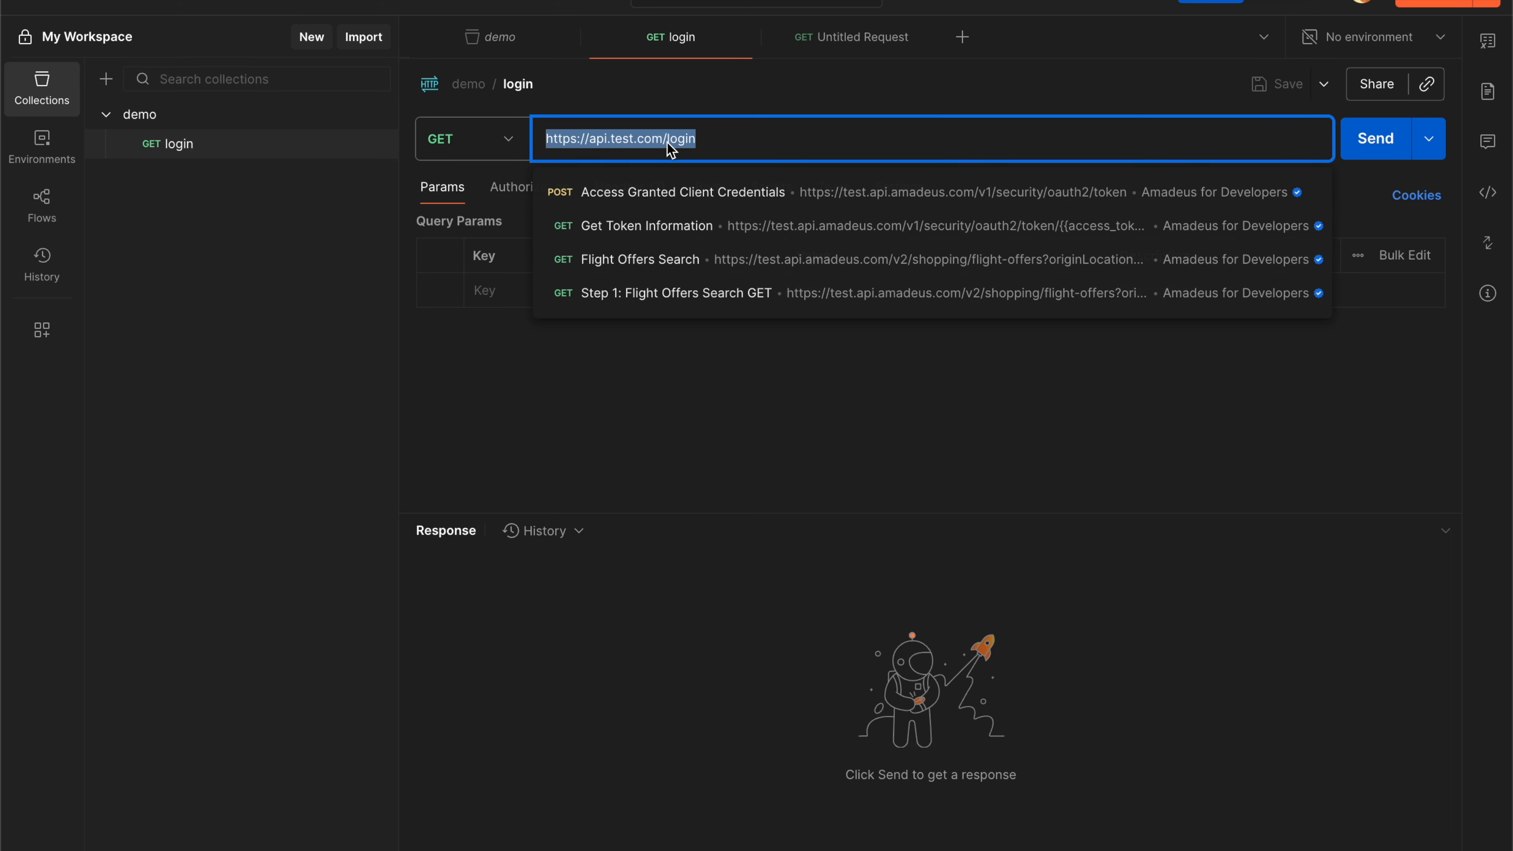
pyautogui.click(864, 45)
pyautogui.click(745, 142)
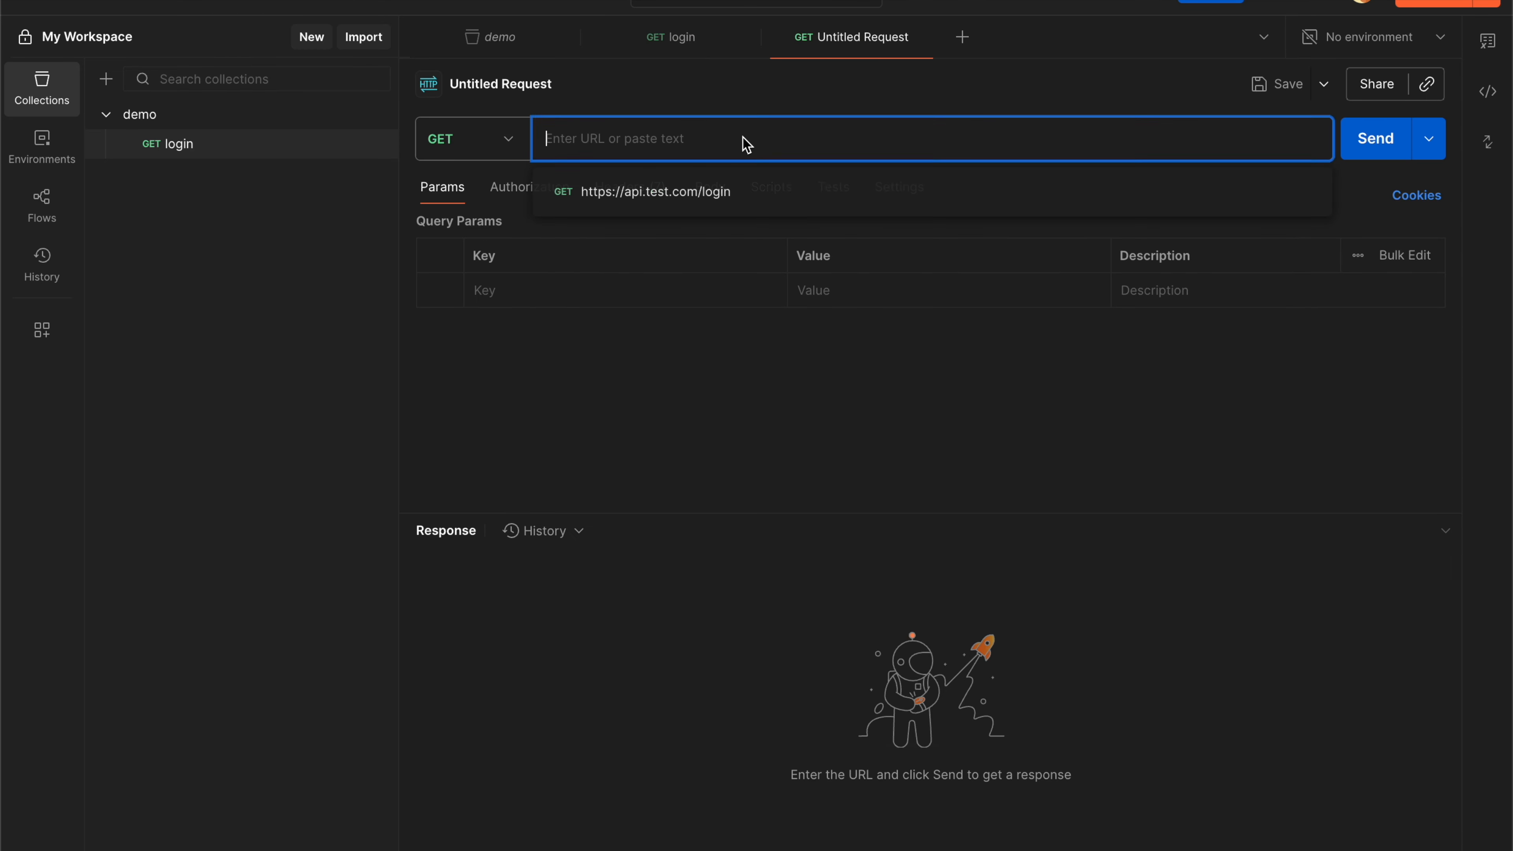
pyautogui.hotkey('ctrl', 'v')
pyautogui.write('profile')
pyautogui.hotkey('ctrl', 'z')
pyautogui.hotkey('ctrl', 'z')
pyautogui.hotkey('ctrl', 'c')
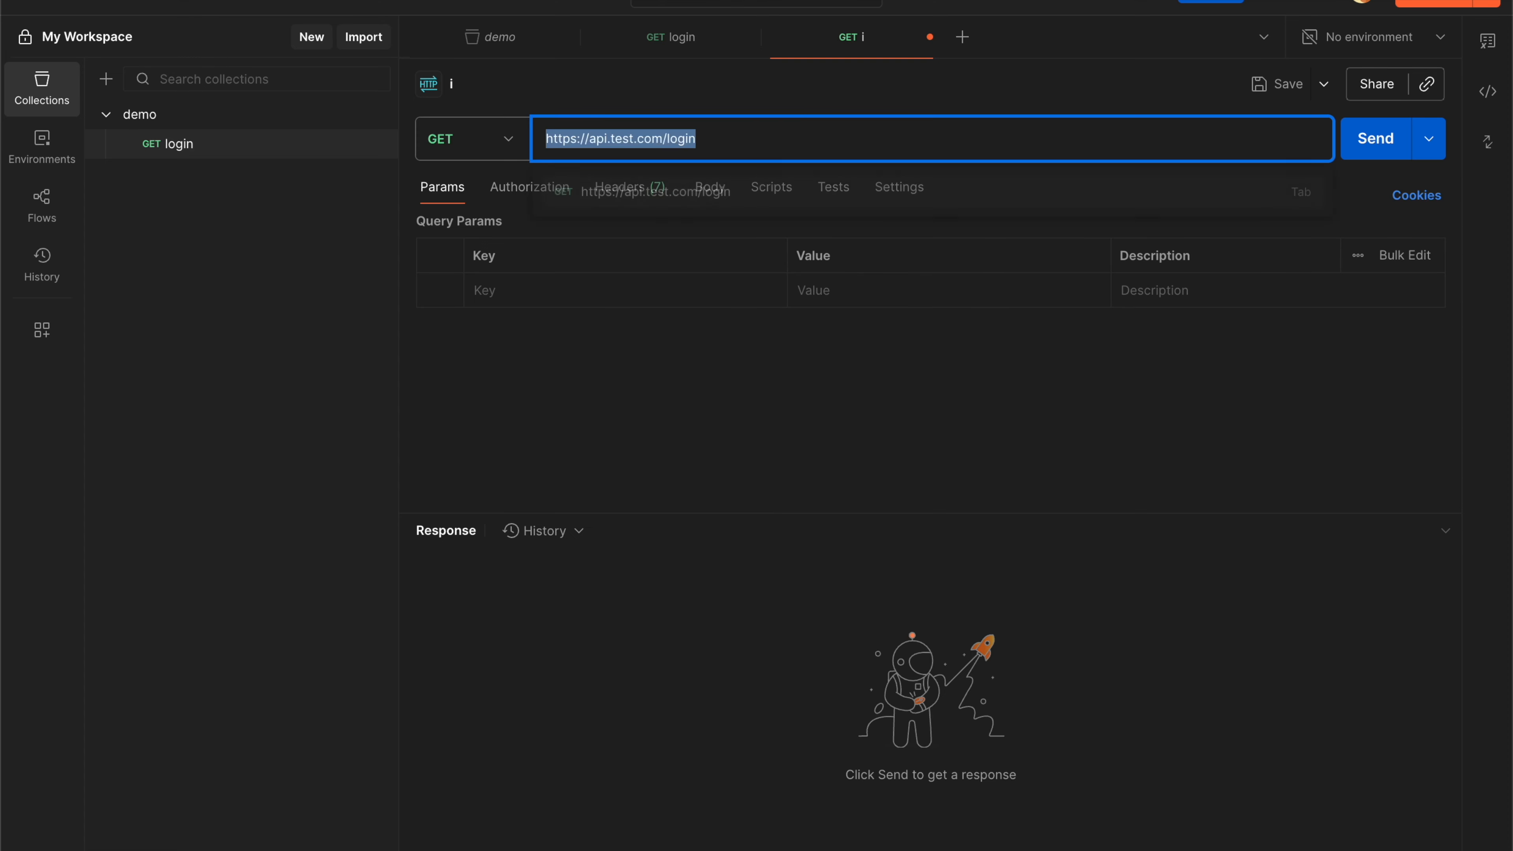
pyautogui.press('Right')
pyautogui.press('BackSpace')
pyautogui.press('BackSpace')
pyautogui.press('BackSpace')
pyautogui.press('BackSpace')
pyautogui.press('BackSpace')
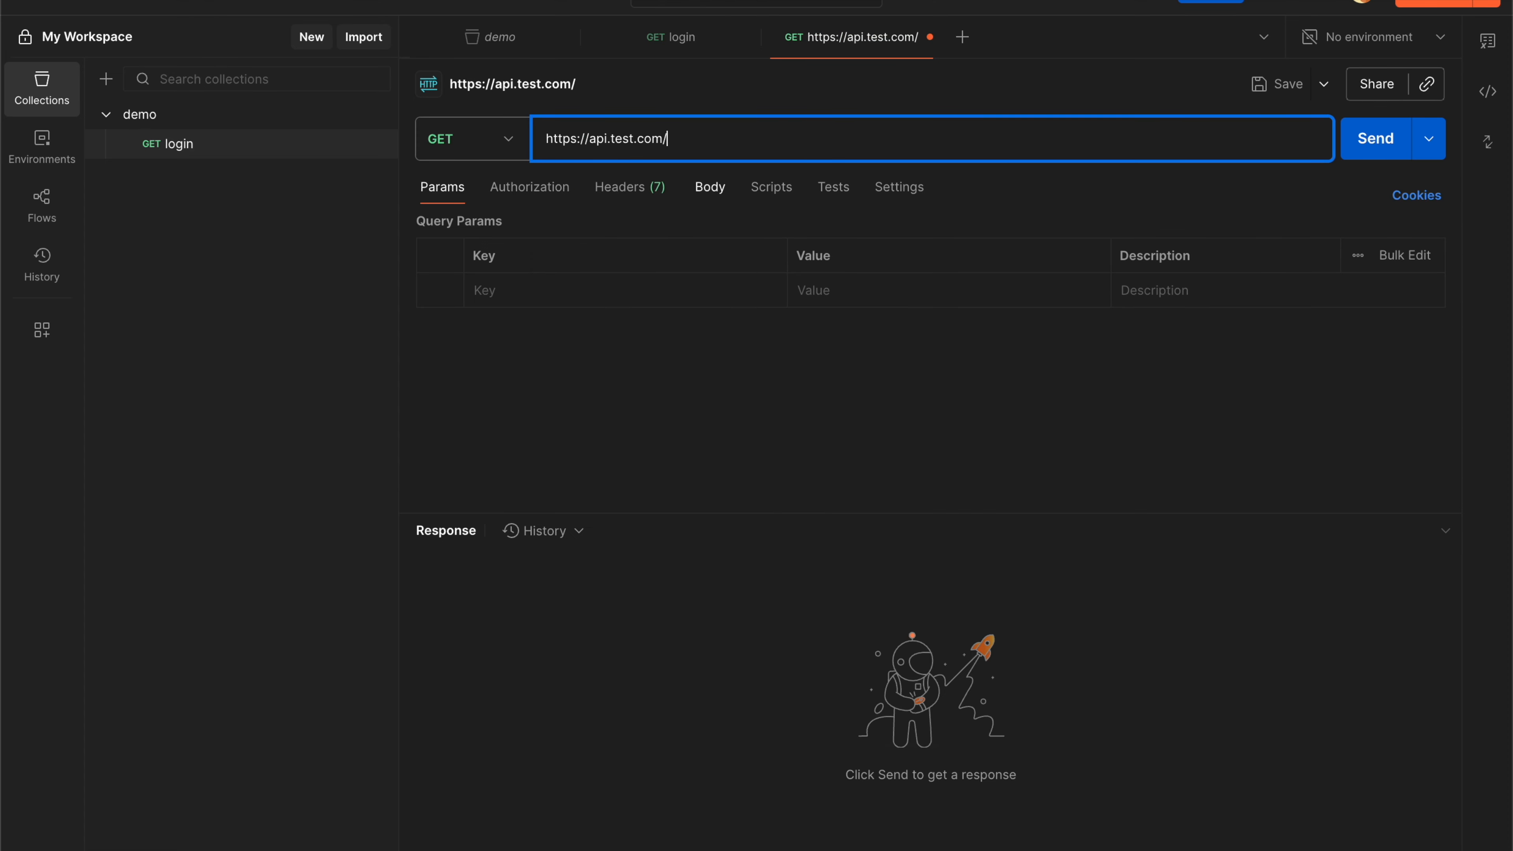
pyautogui.write('profile')
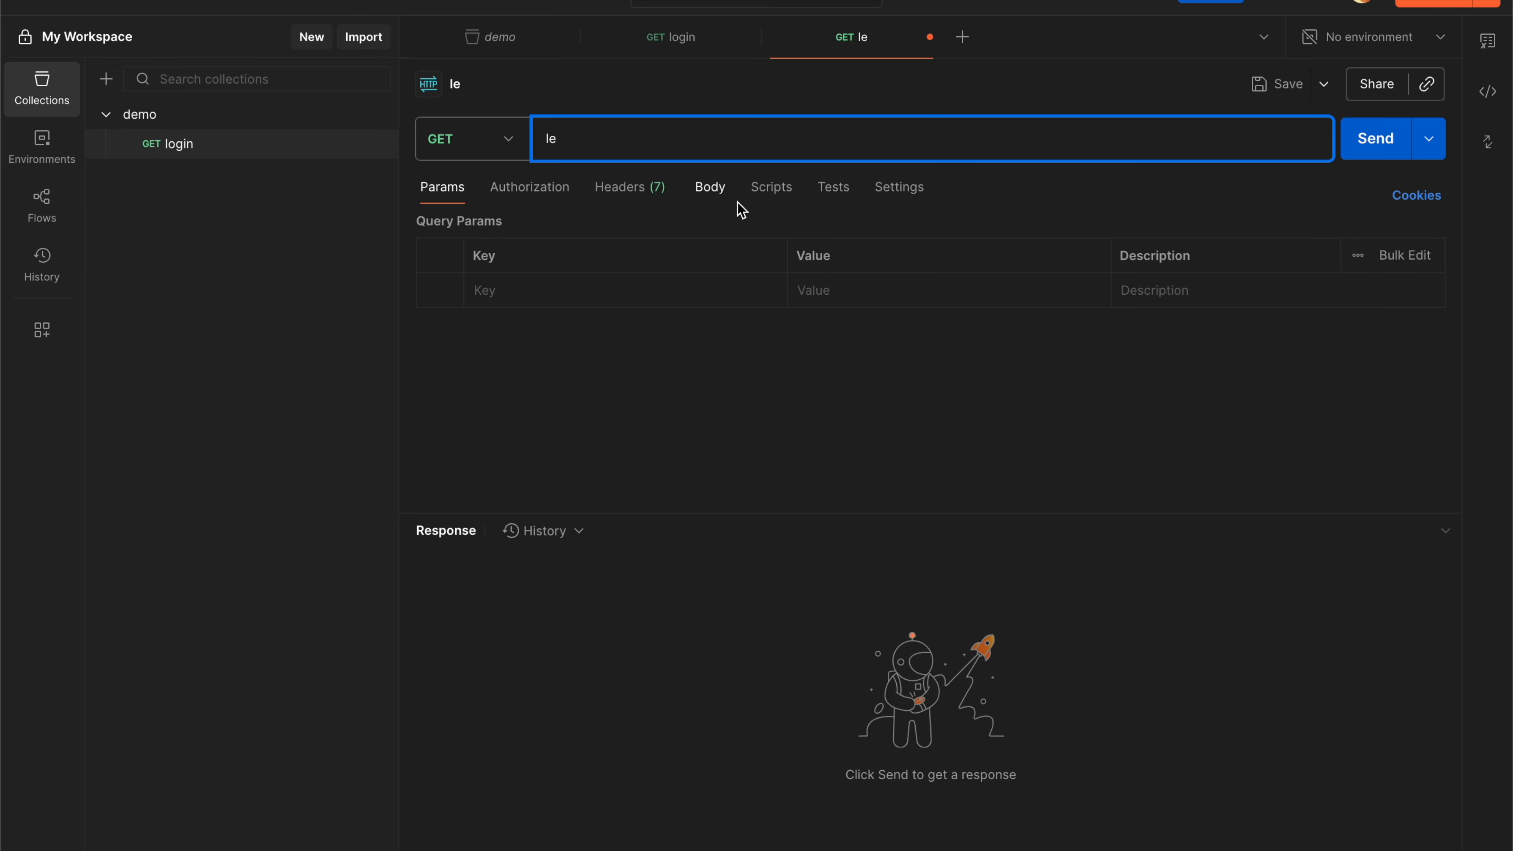
pyautogui.hotkey('ctrl', 'z')
pyautogui.hotkey('ctrl', 'z')
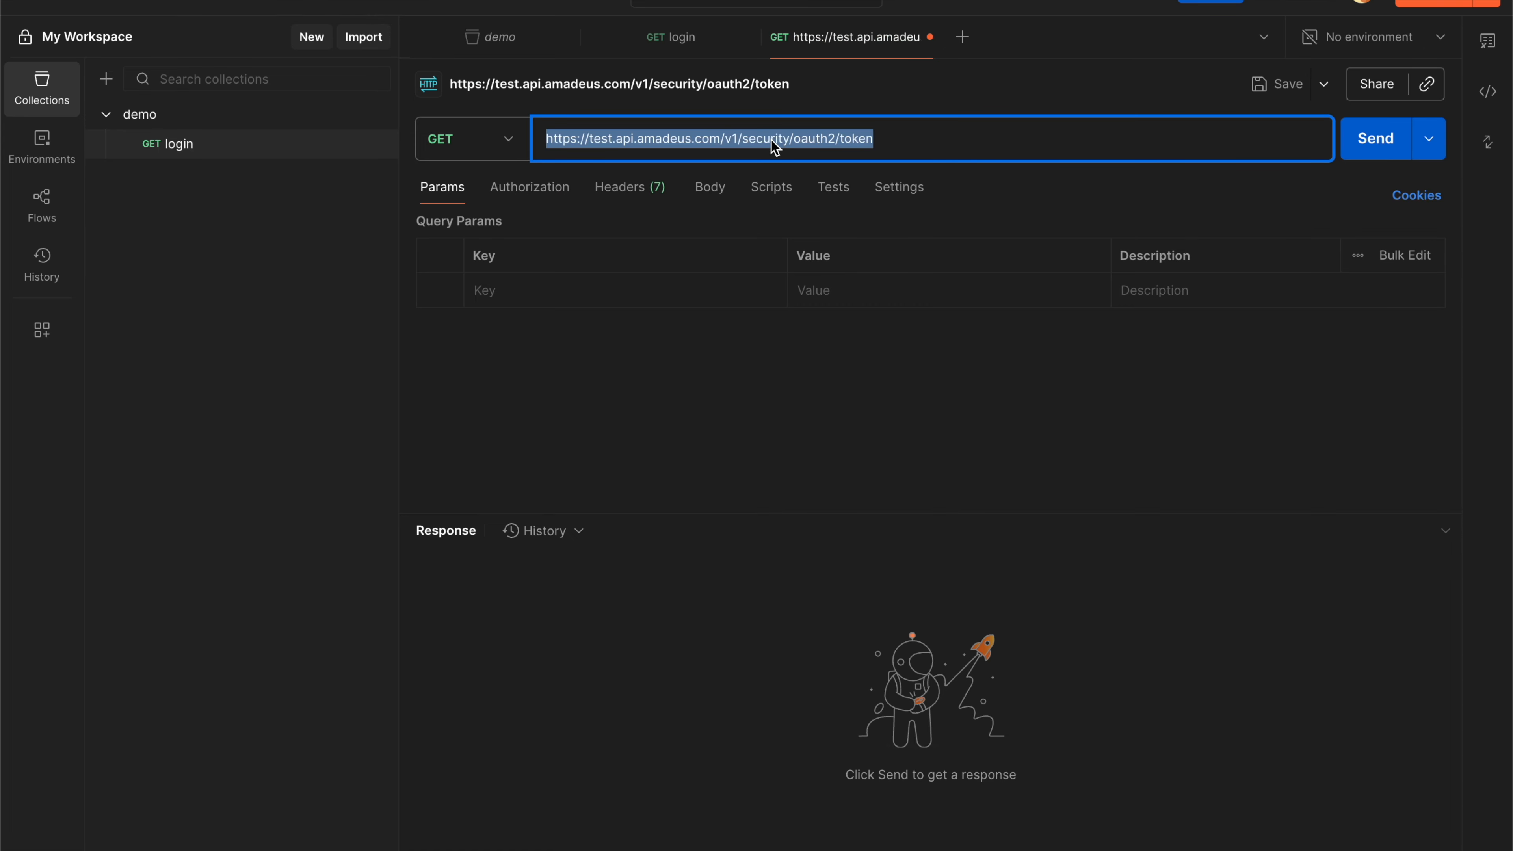
pyautogui.click(771, 140)
pyautogui.hotkey('ctrl', 'a')
pyautogui.press('BackSpace')
pyautogui.hotkey('ctrl', 'v')
pyautogui.press('BackSpace')
pyautogui.press('BackSpace')
pyautogui.press('BackSpace')
pyautogui.press('BackSpace')
pyautogui.press('BackSpace')
pyautogui.write('pro')
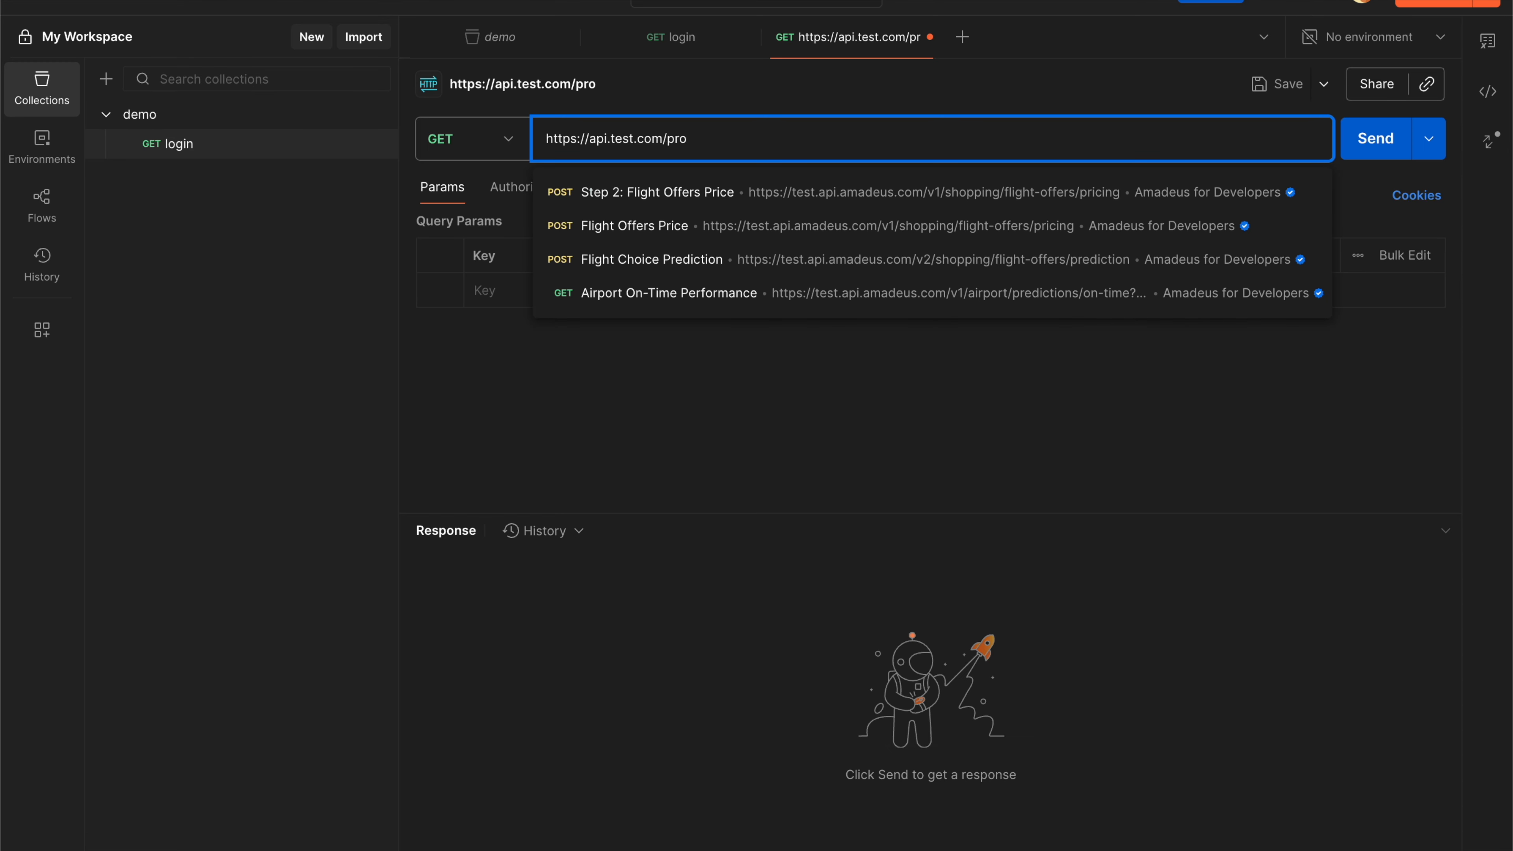
pyautogui.write('file')
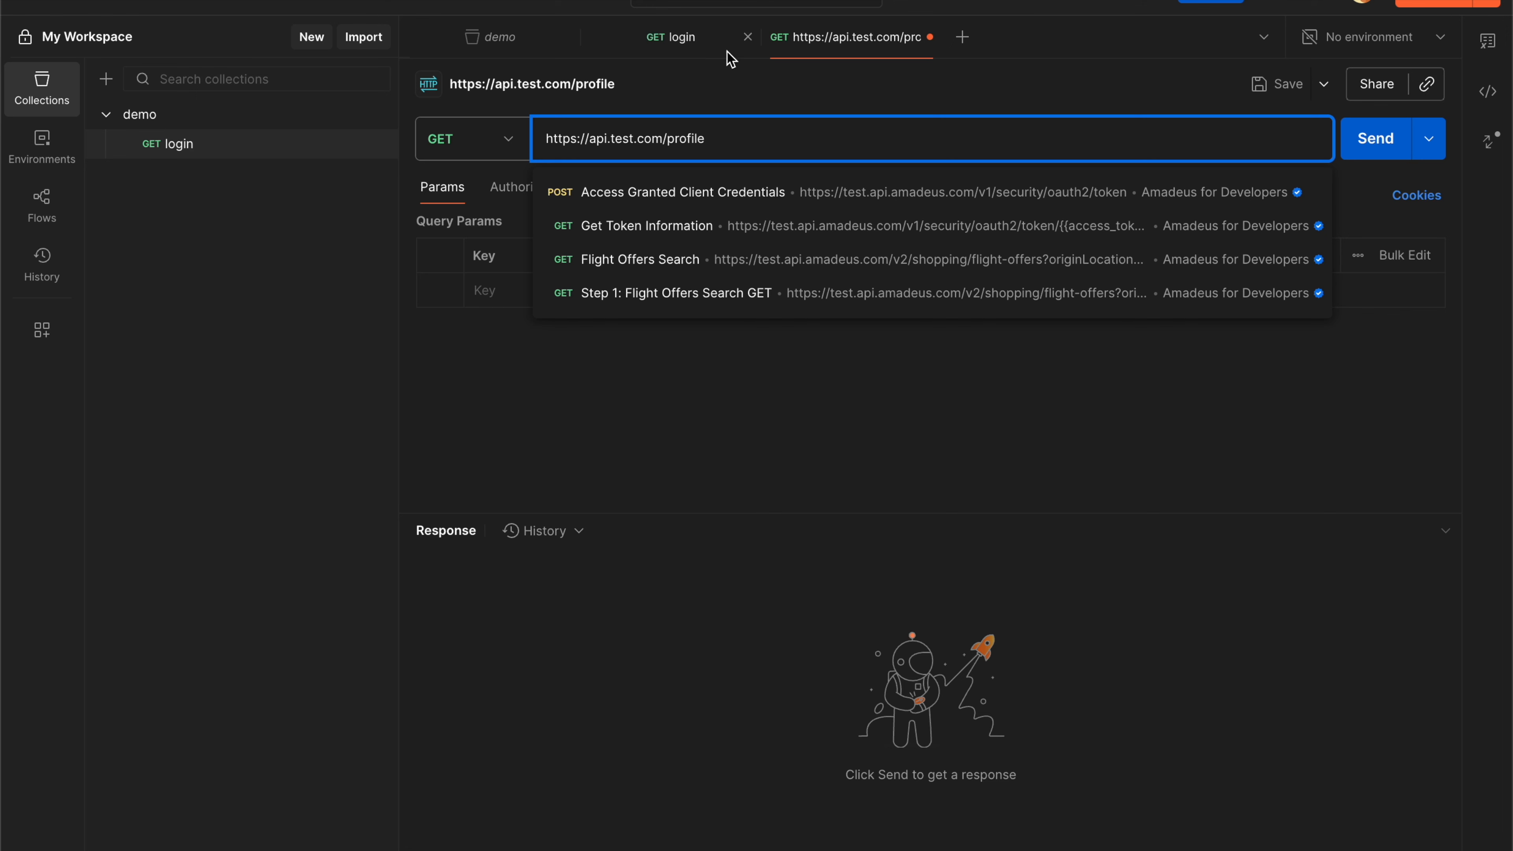
# Step: Save the new request in the demo collection under the name profile
pyautogui.click(574, 85)
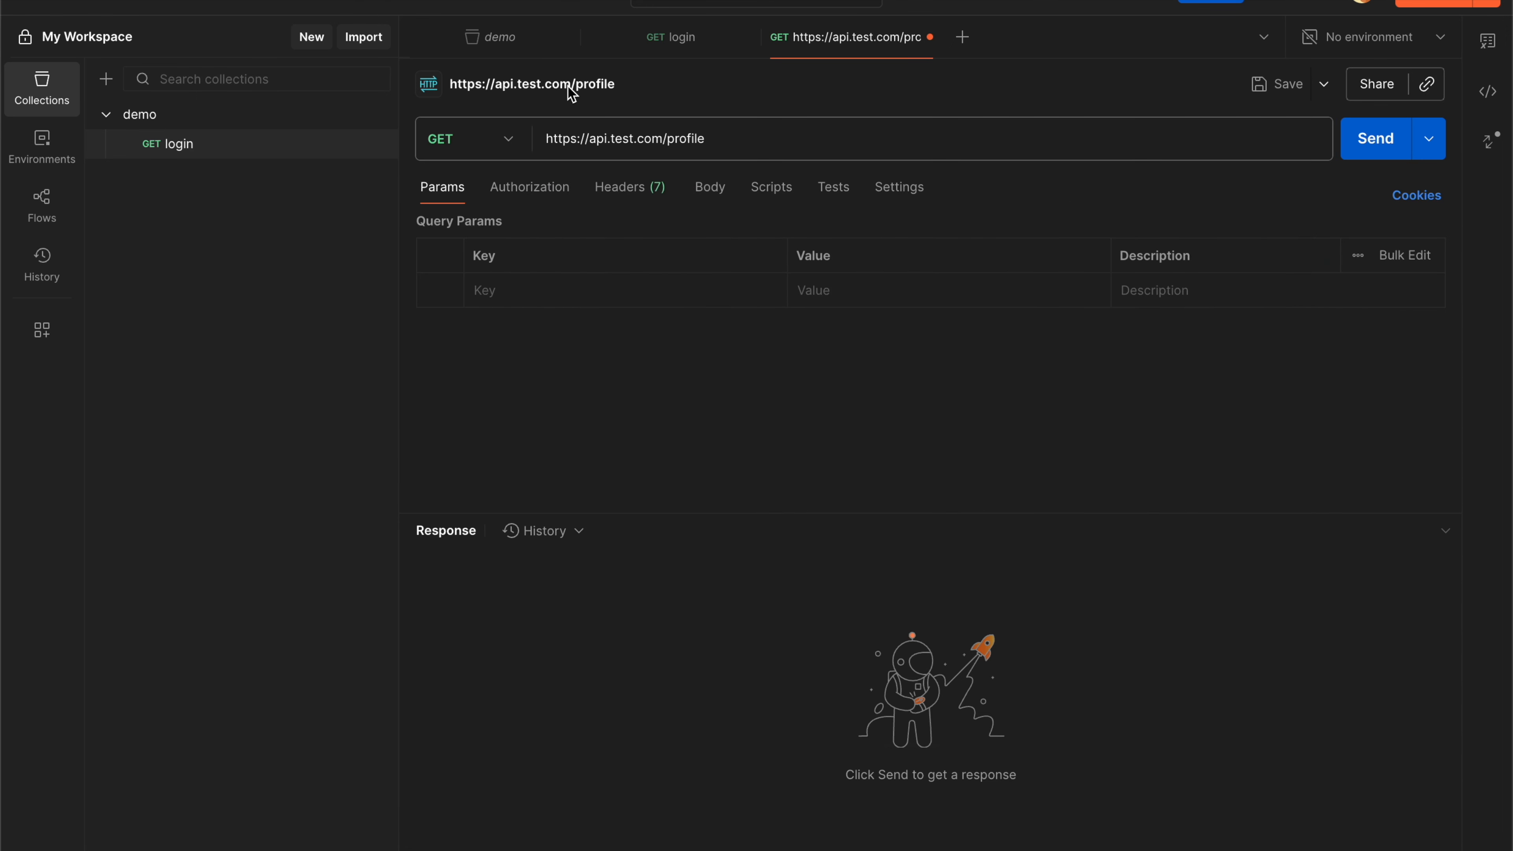
pyautogui.hotkey('ctrl', 's')
pyautogui.click(496, 300)
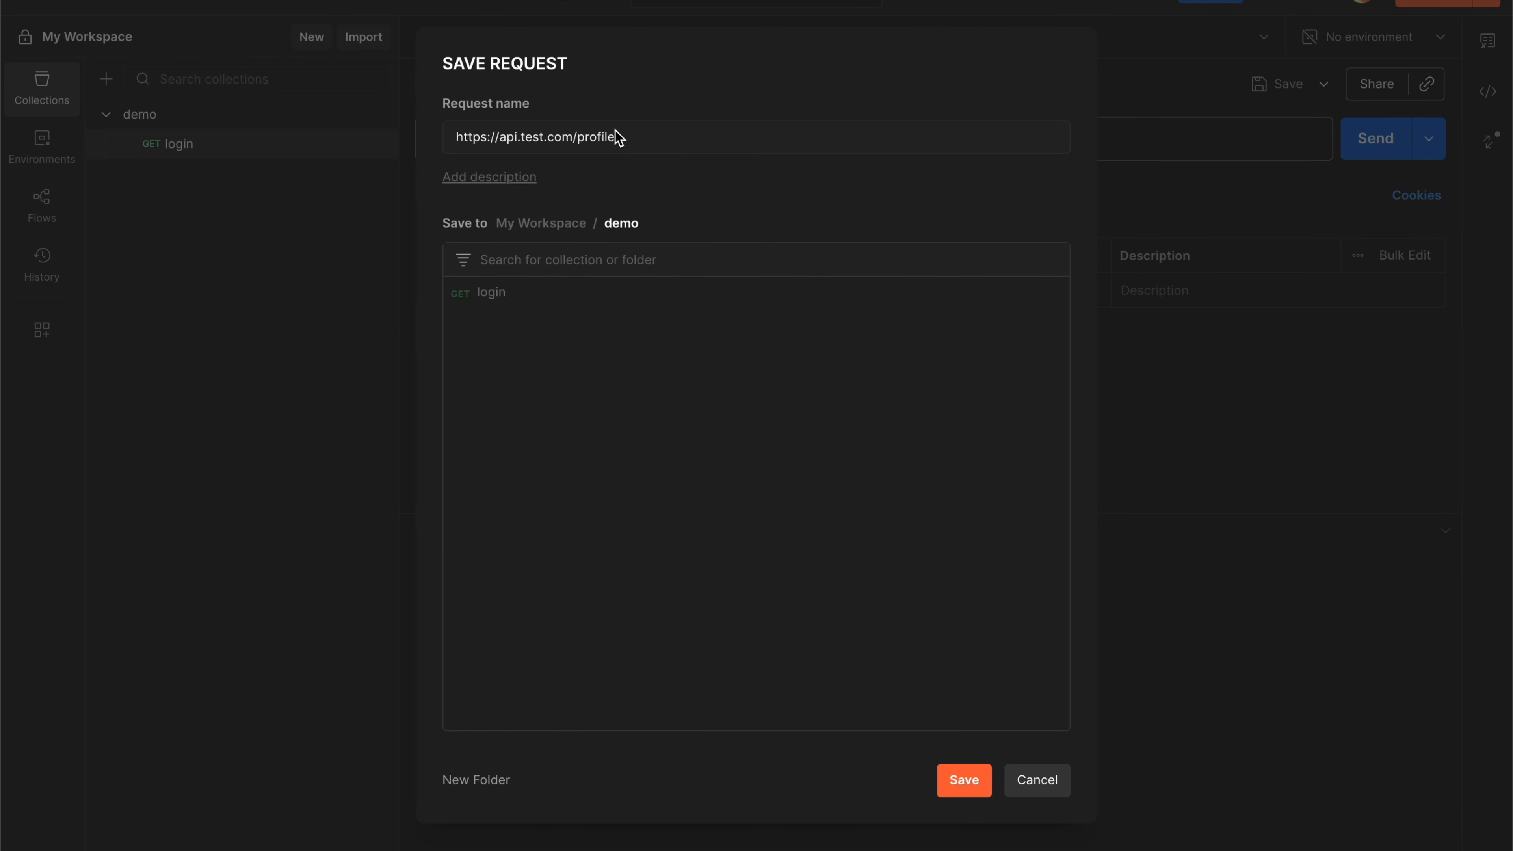
pyautogui.tripleClick(594, 148)
pyautogui.write('prof')
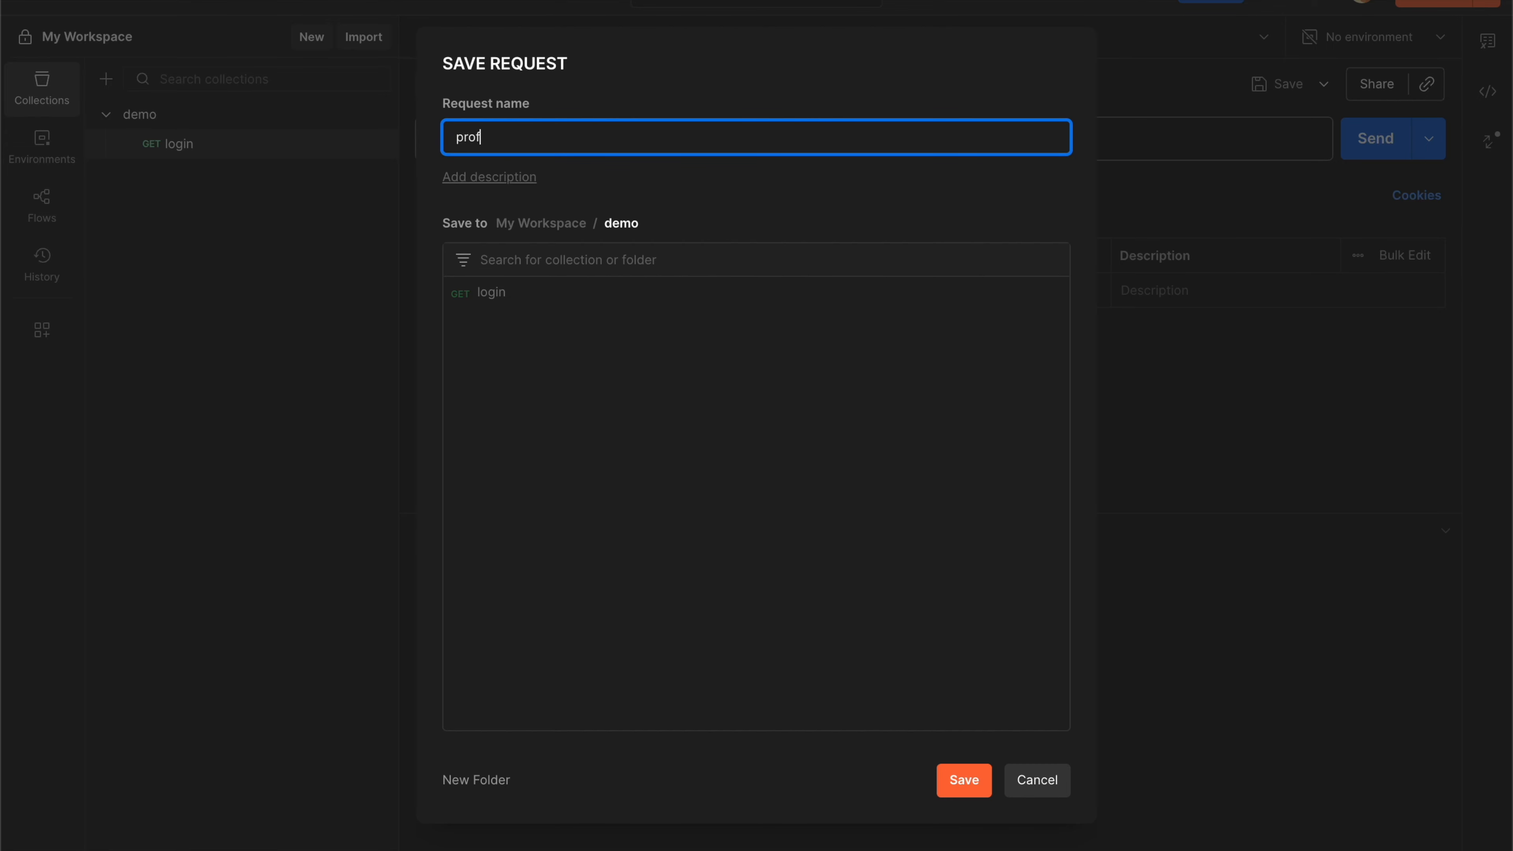
pyautogui.click(970, 788)
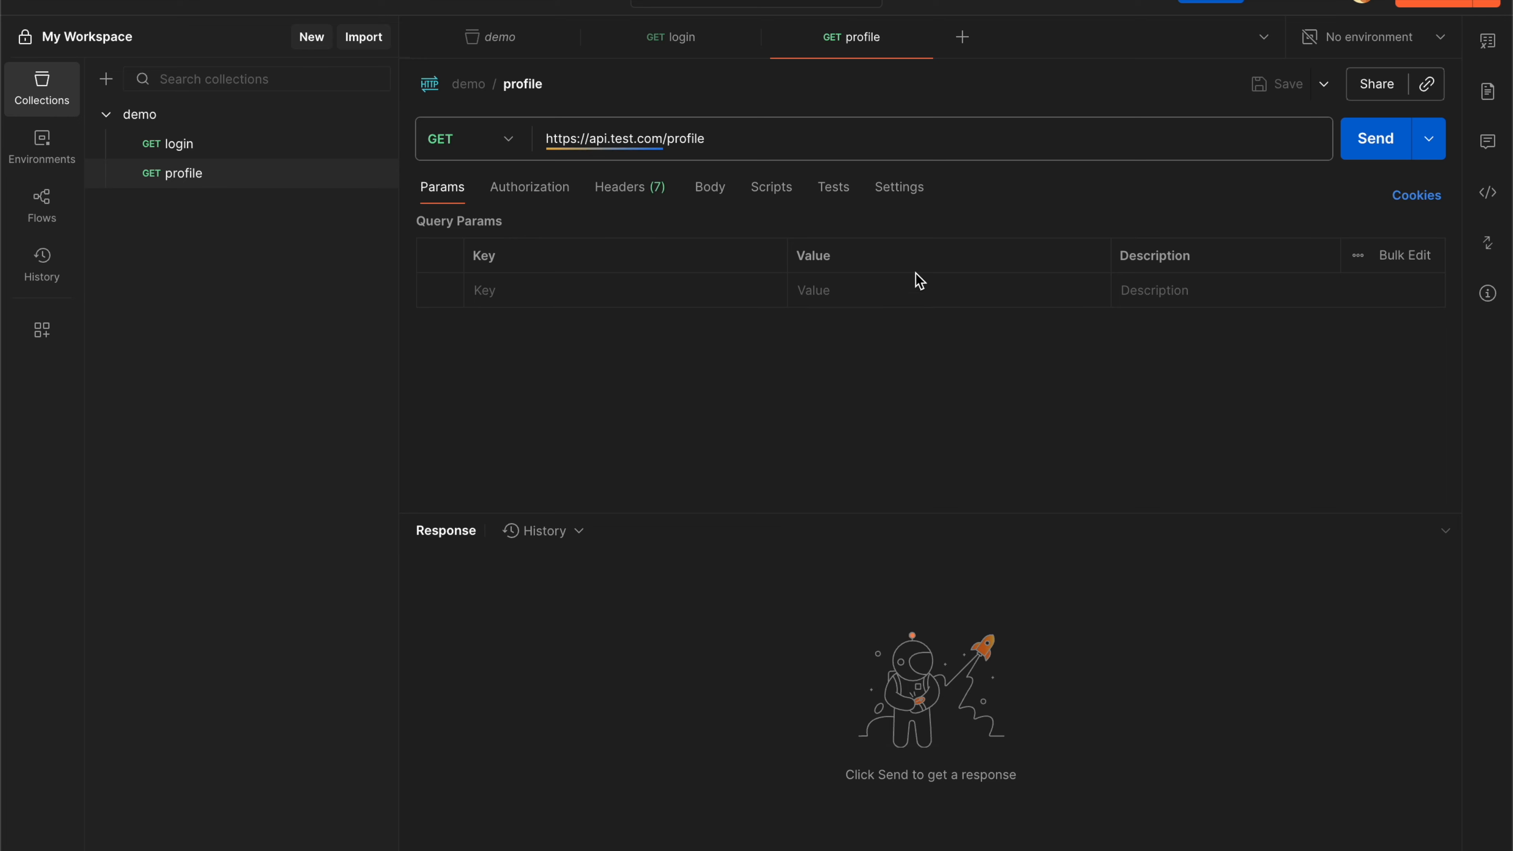
pyautogui.click(768, 142)
pyautogui.hotkey('ctrl', 'a')
pyautogui.hotkey('ctrl', 'c')
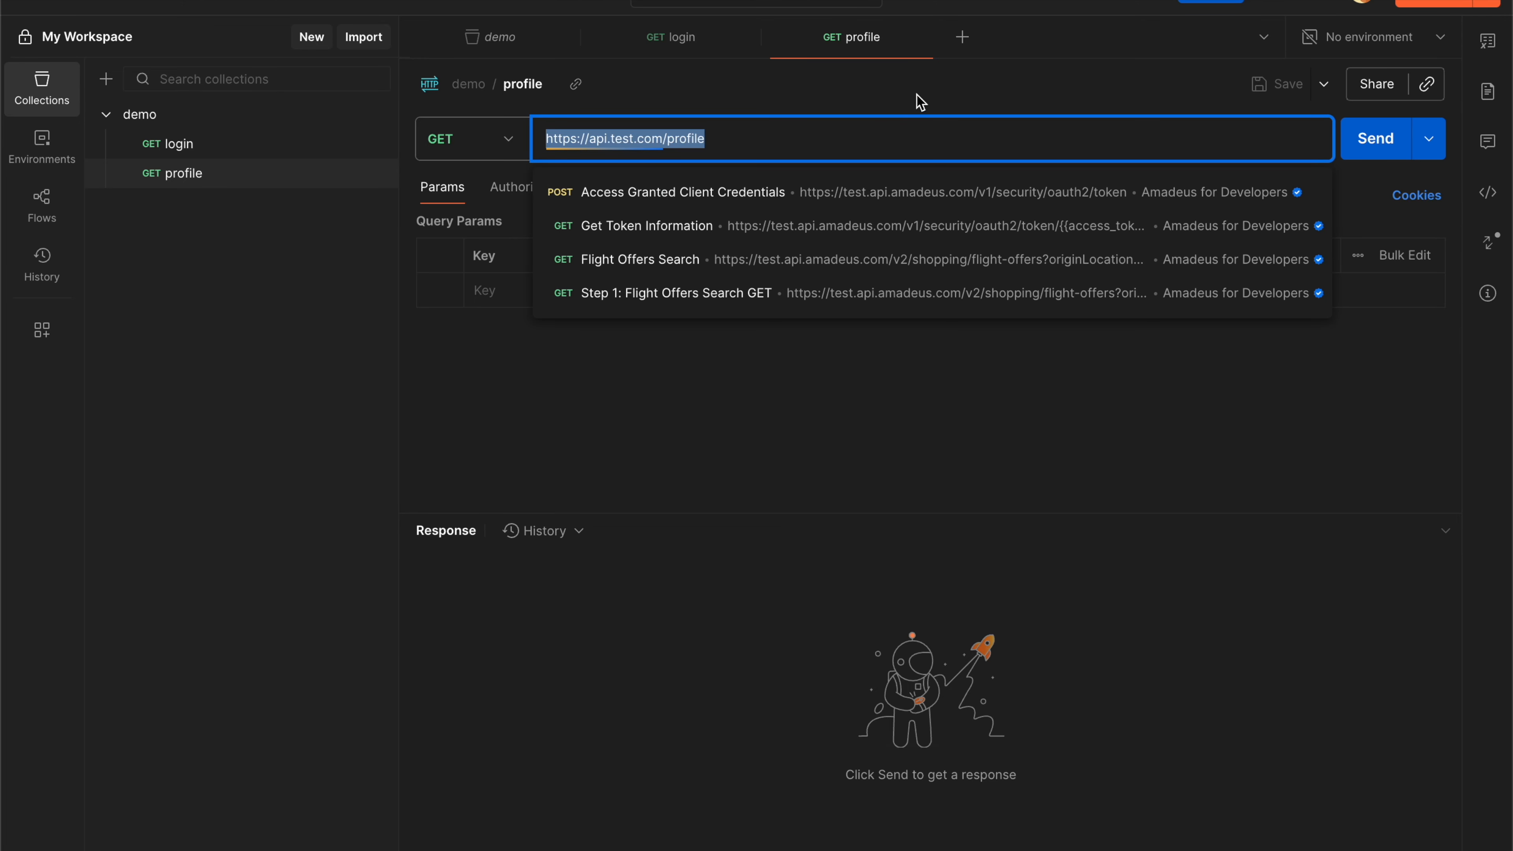
pyautogui.click(962, 50)
pyautogui.click(794, 138)
pyautogui.hotkey('ctrl', 'v')
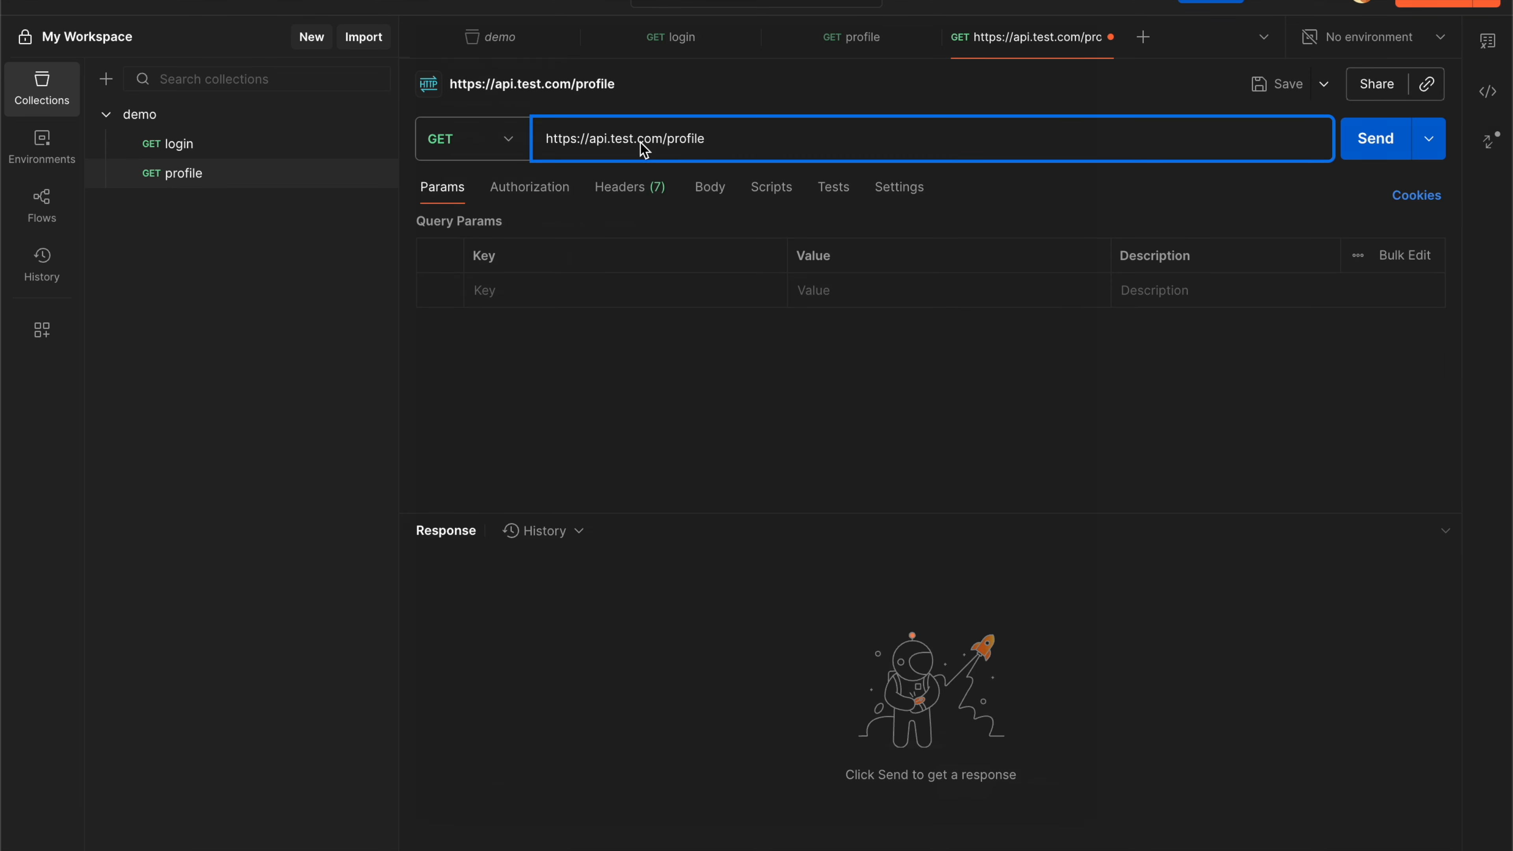
# Step: Save the newly created request in the demo collection under the name retrieve
pyautogui.hotkey('ctrl', 's')
pyautogui.tripleClick(598, 144)
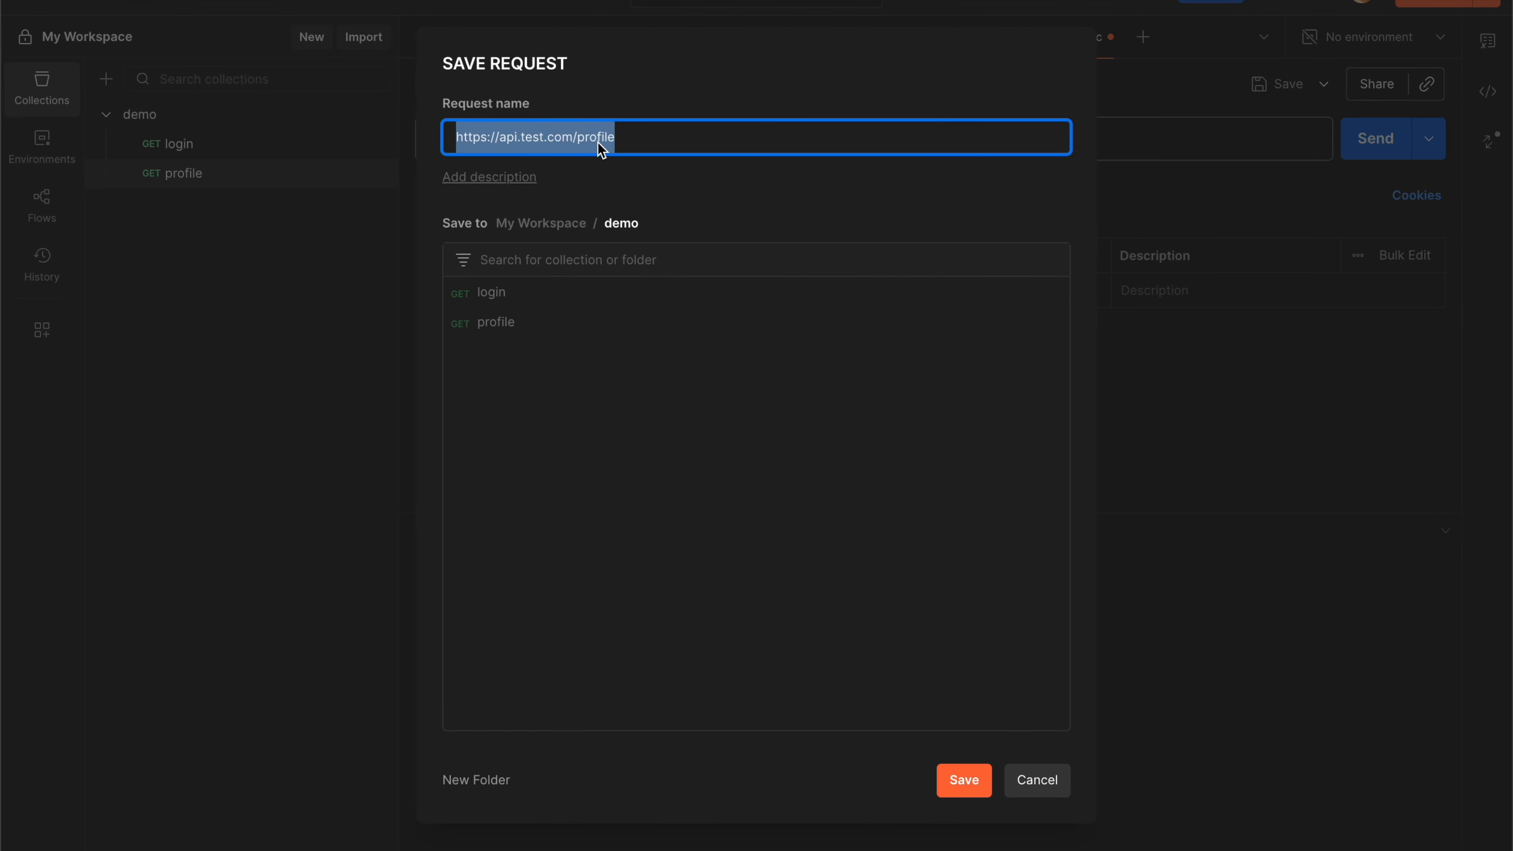
pyautogui.write('retrieve')
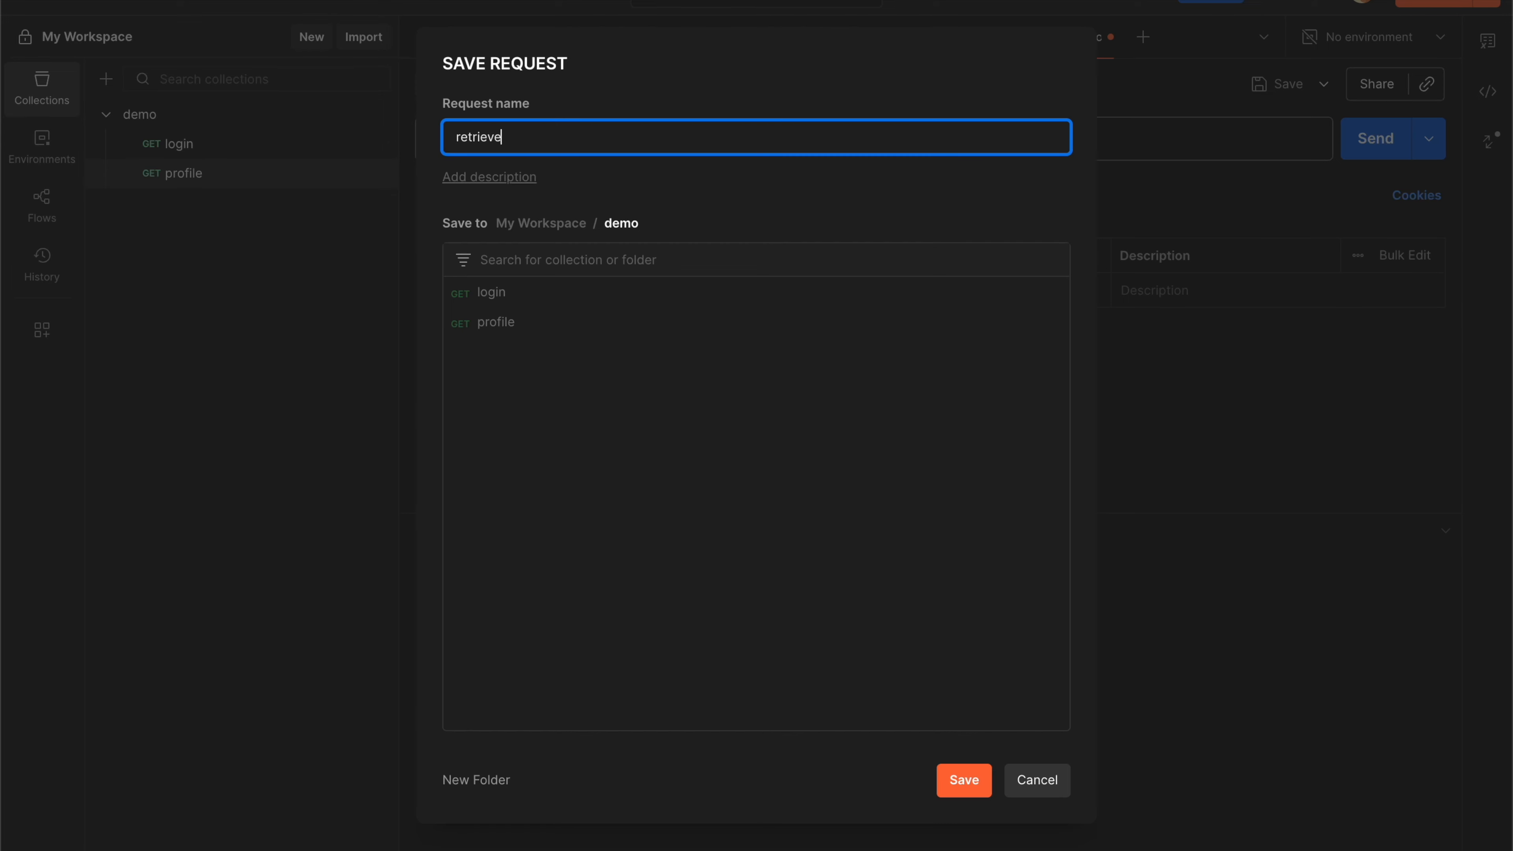
pyautogui.hotkey('ctrl', 'a')
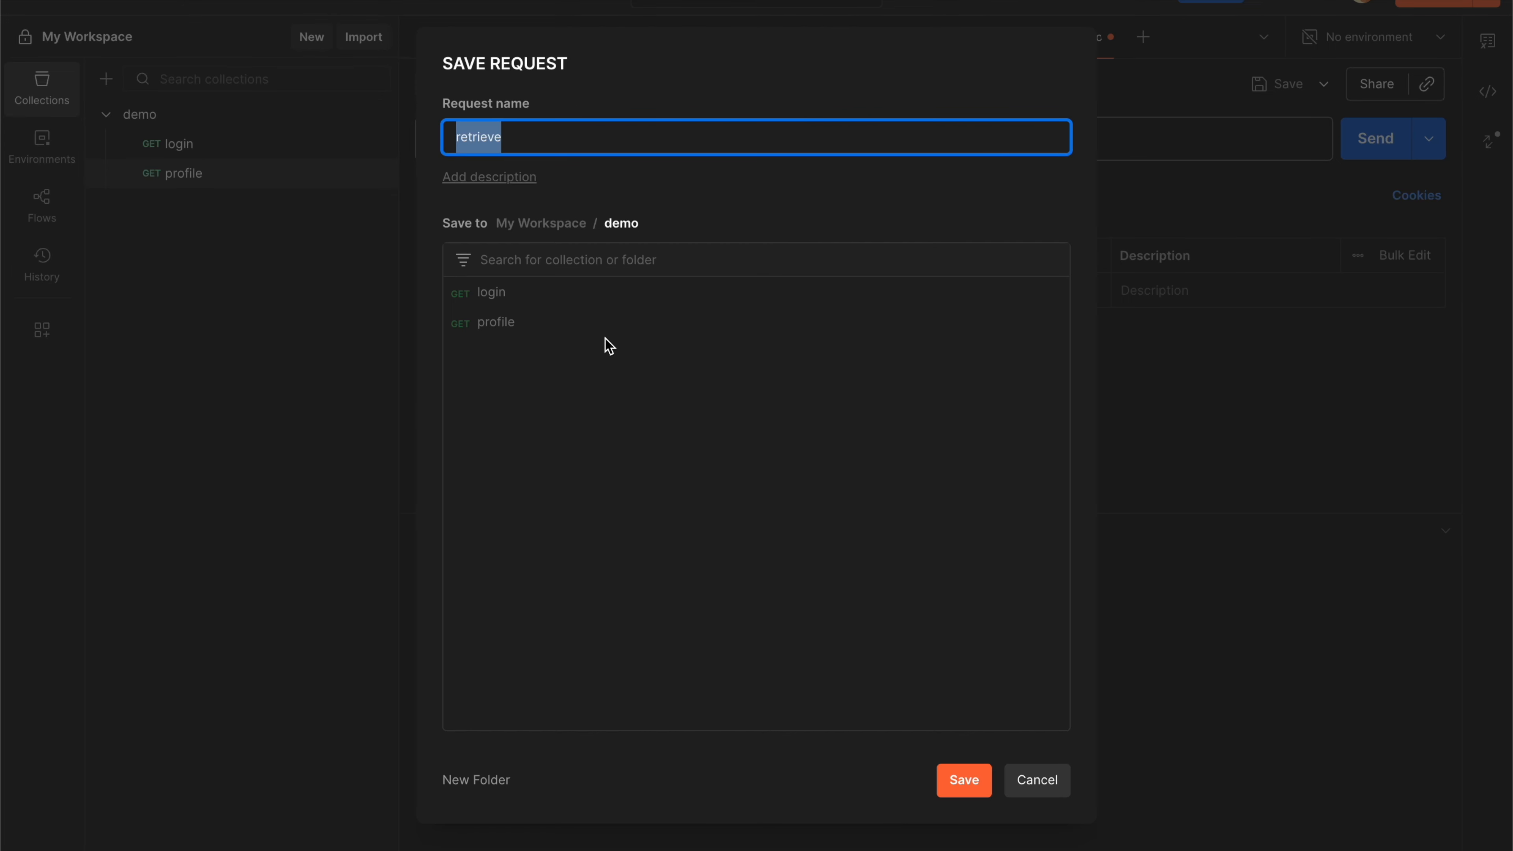
pyautogui.click(958, 777)
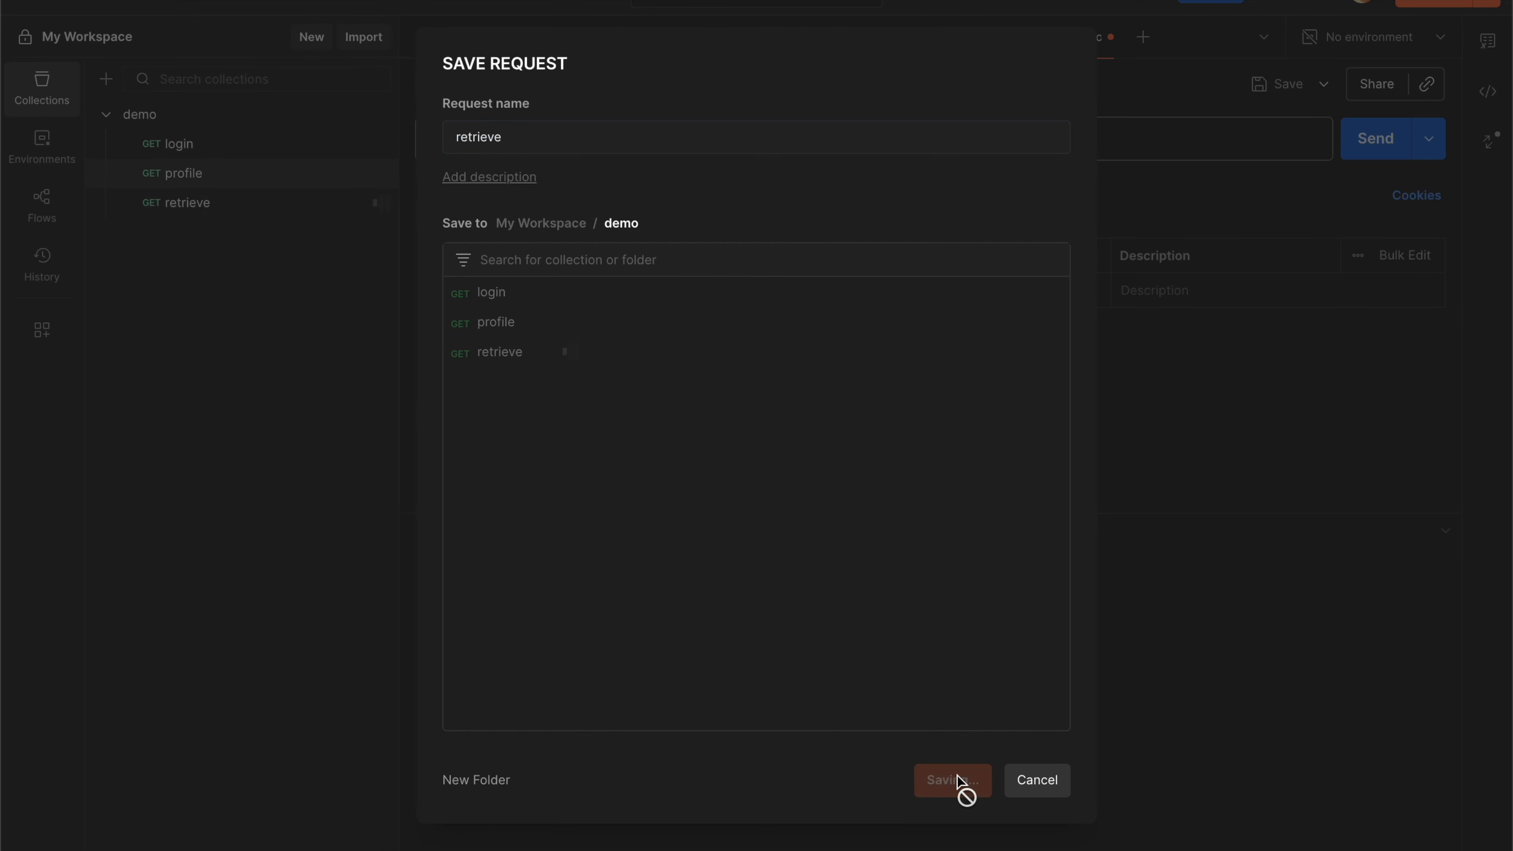
pyautogui.doubleClick(684, 138)
pyautogui.write('retrieve')
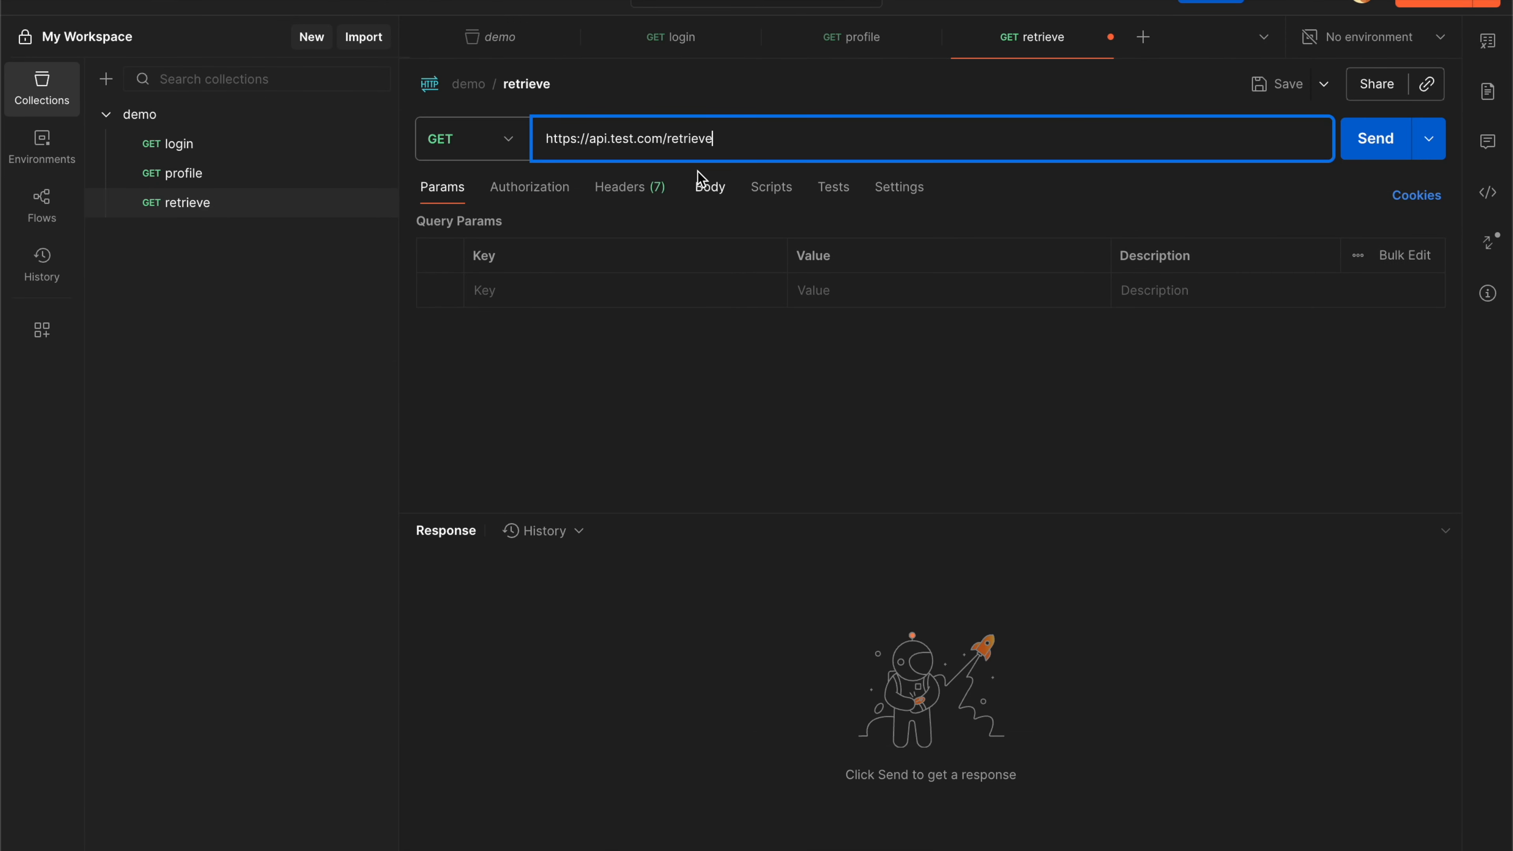
pyautogui.hotkey('ctrl', 's')
pyautogui.click(651, 441)
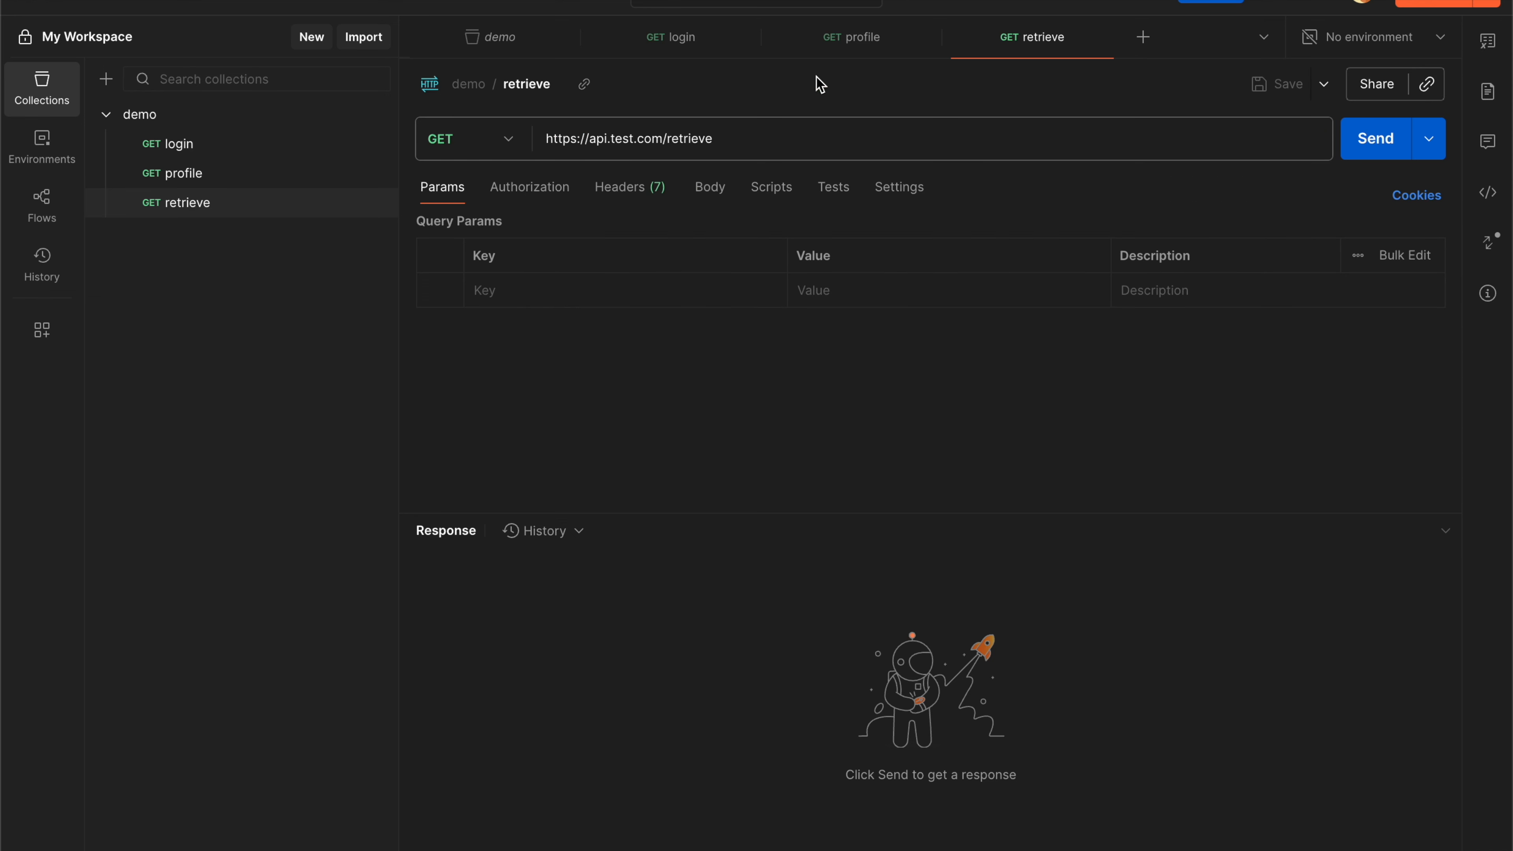
# Step: Compare the base URL in the login, profile and retrieve requests, and examine the variable suggestion offered for it
pyautogui.click(676, 51)
pyautogui.moveTo(608, 143)
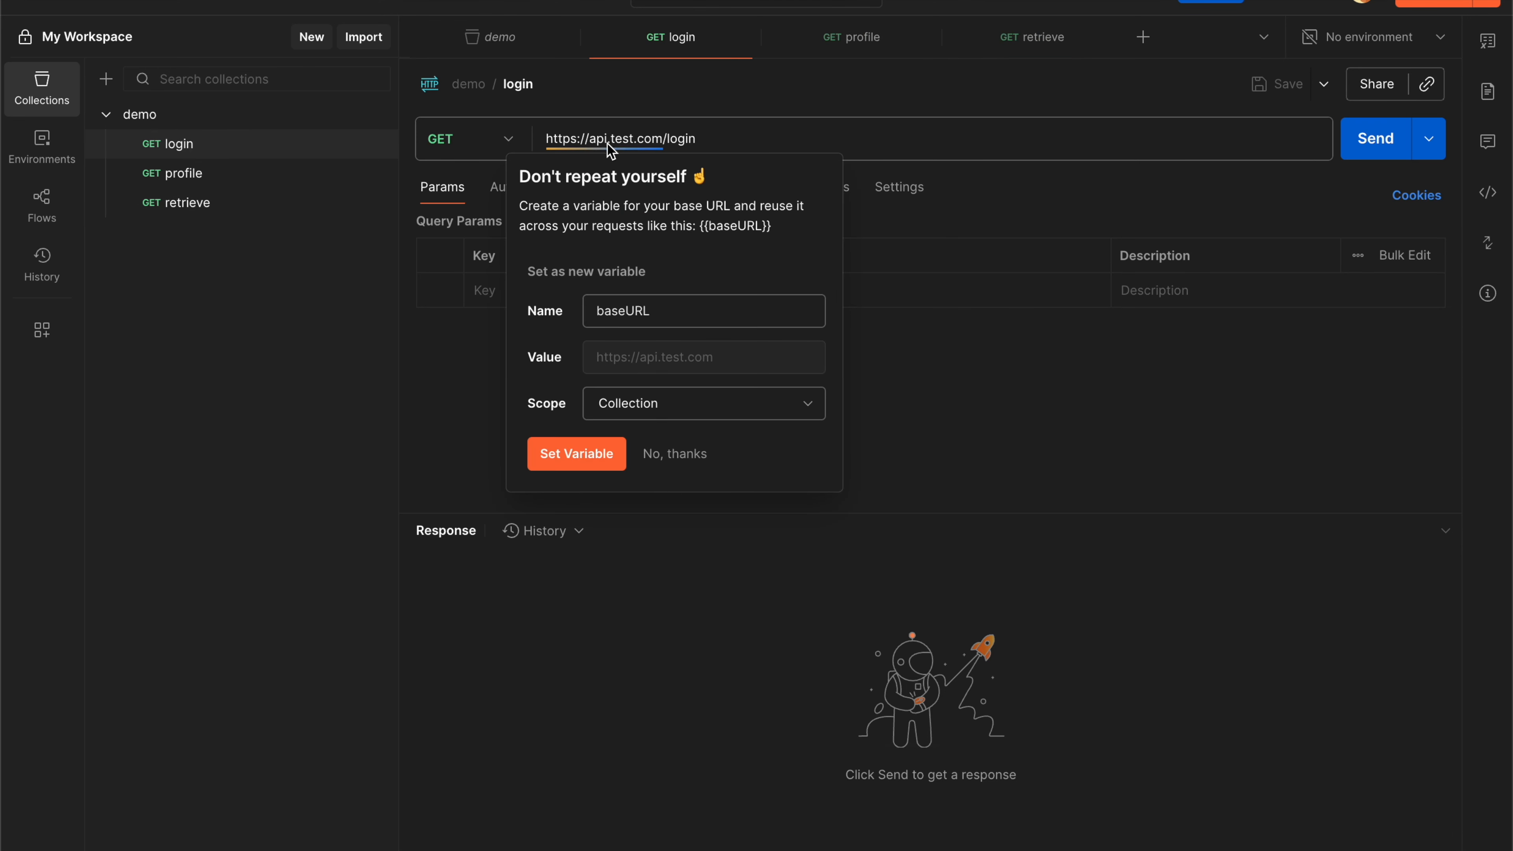
pyautogui.click(875, 37)
pyautogui.click(1032, 39)
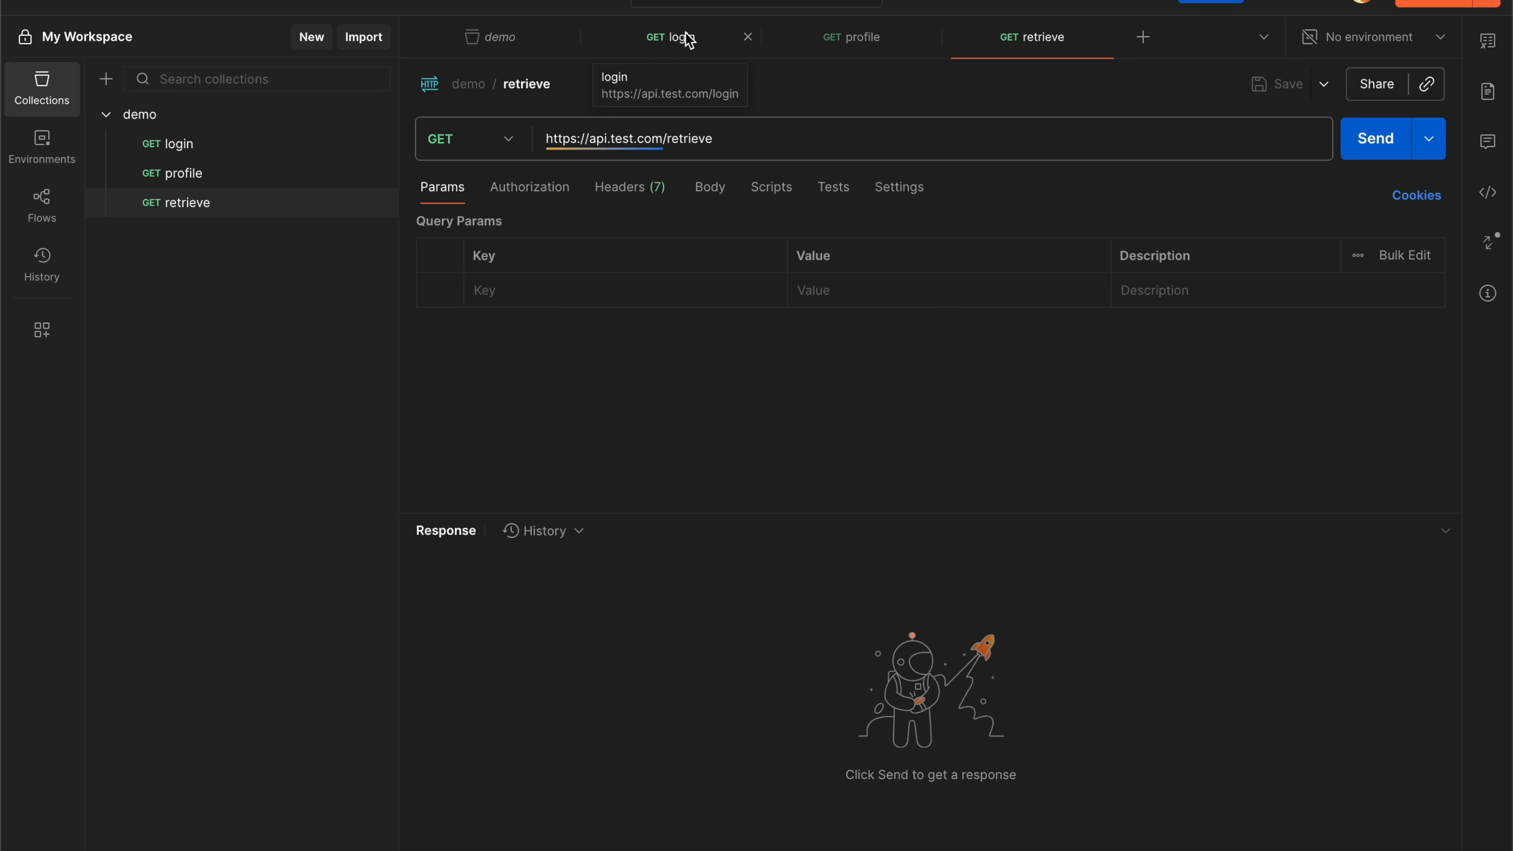
pyautogui.moveTo(586, 145)
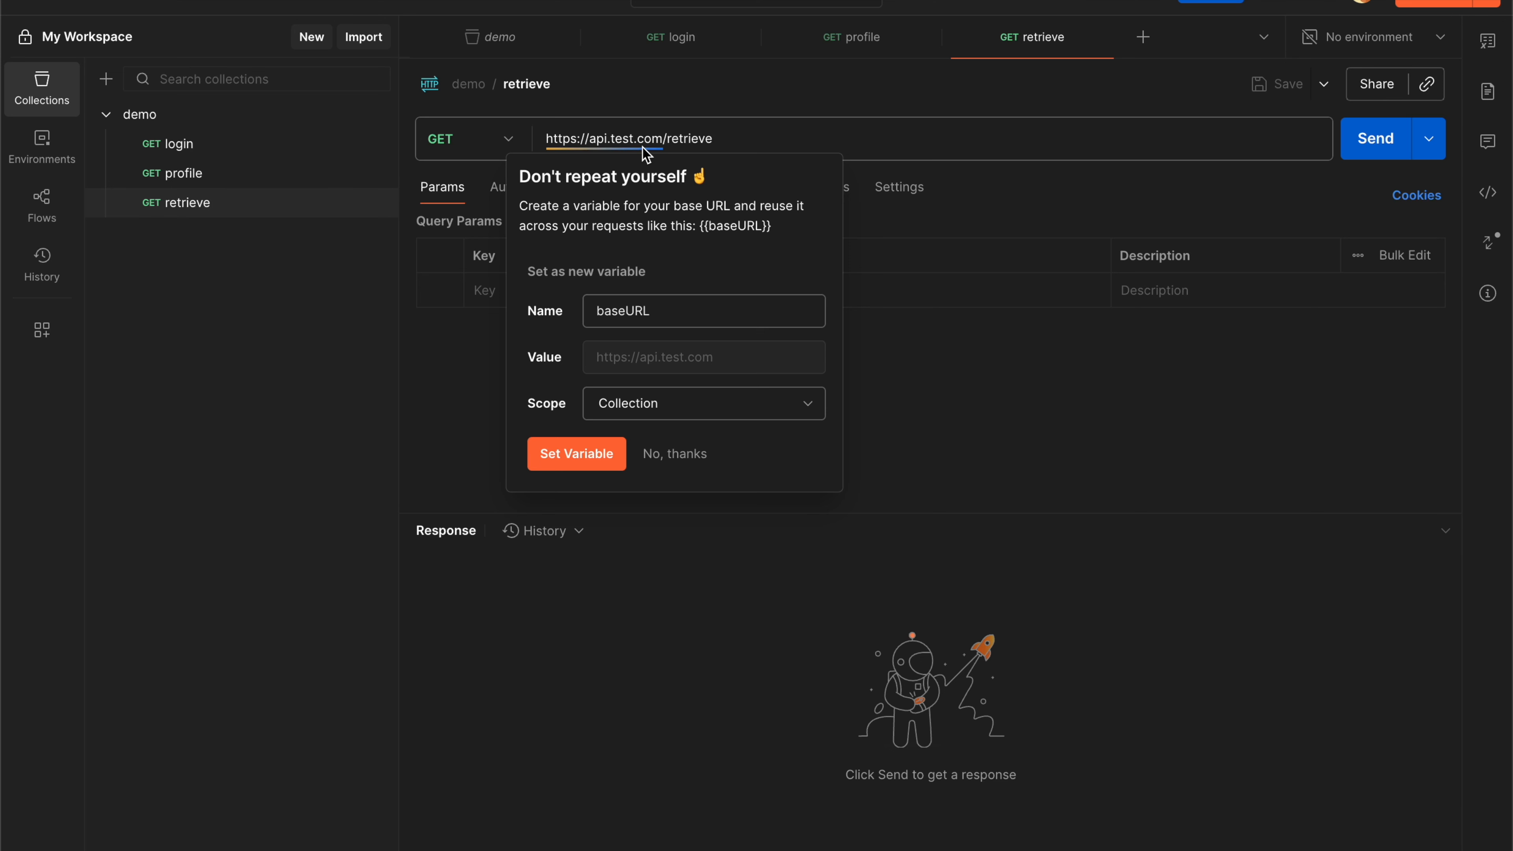
pyautogui.click(656, 141)
pyautogui.moveTo(663, 139); pyautogui.dragTo(592, 138)
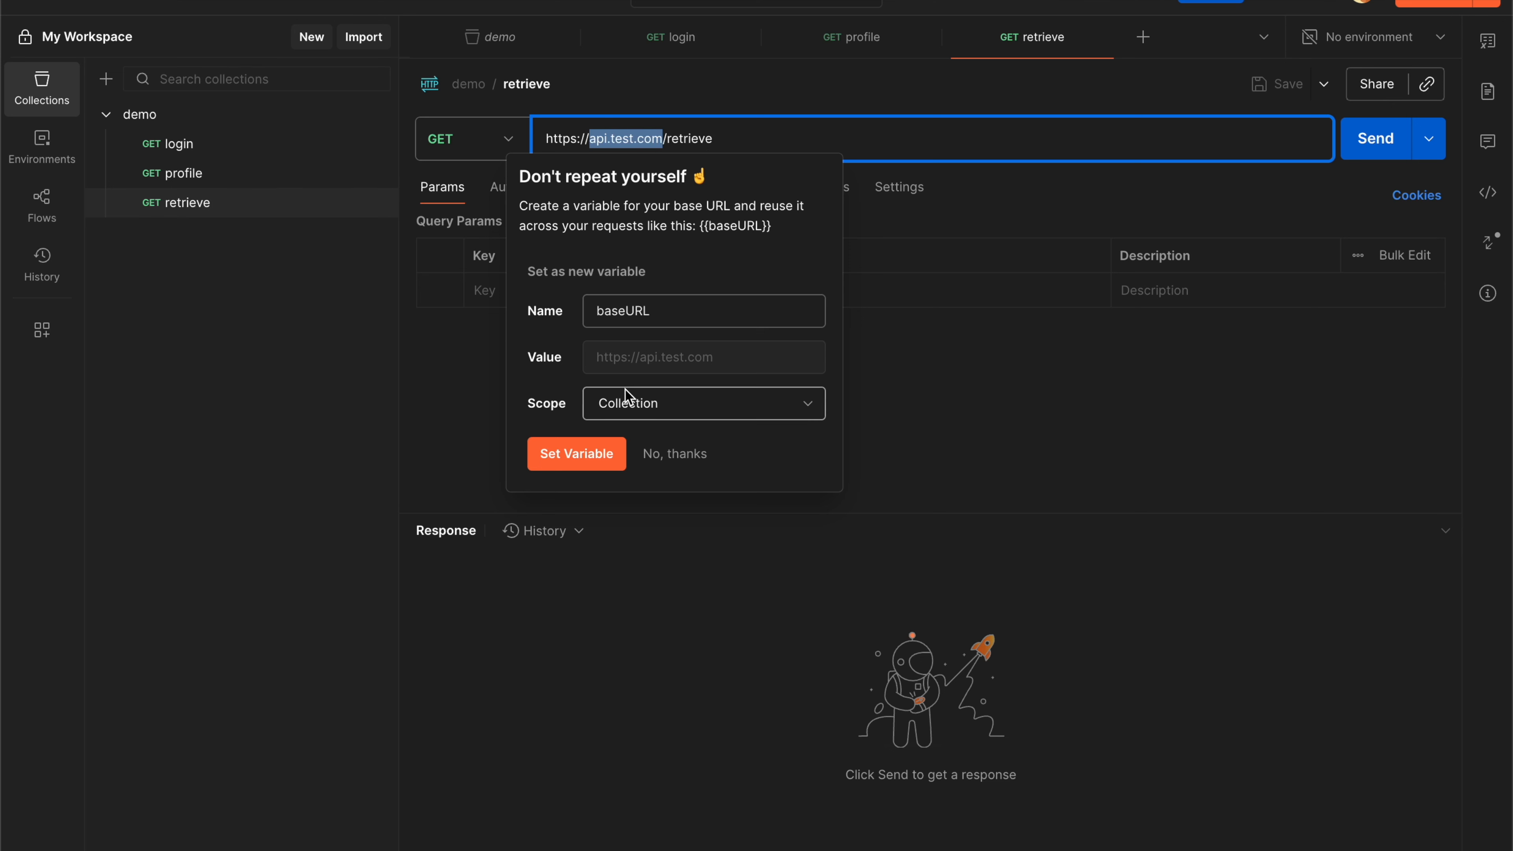
pyautogui.click(671, 413)
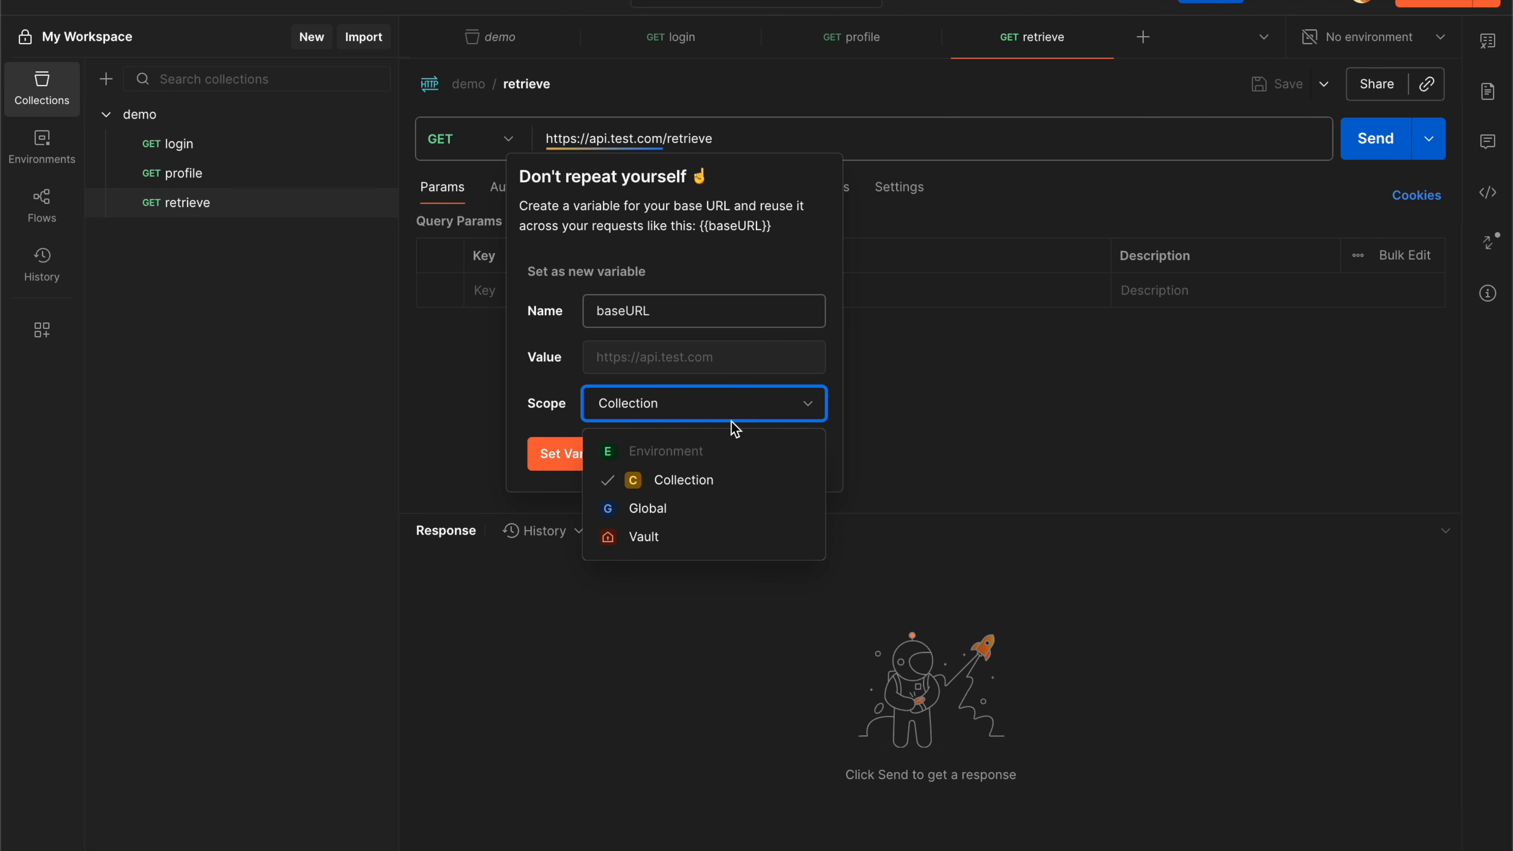
pyautogui.click(618, 315)
pyautogui.doubleClick(618, 316)
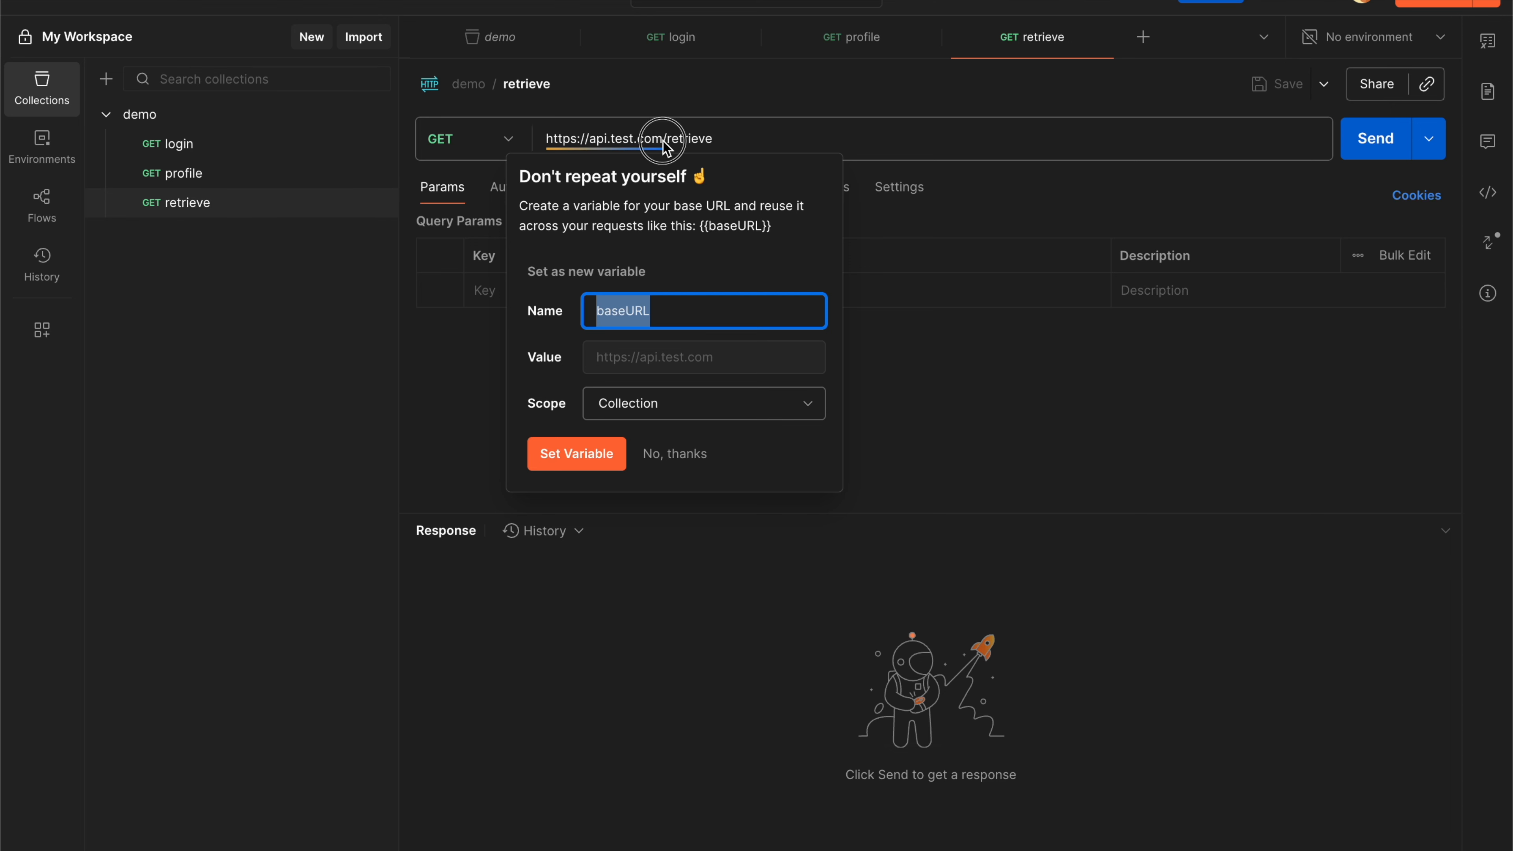
pyautogui.moveTo(663, 141); pyautogui.dragTo(590, 140)
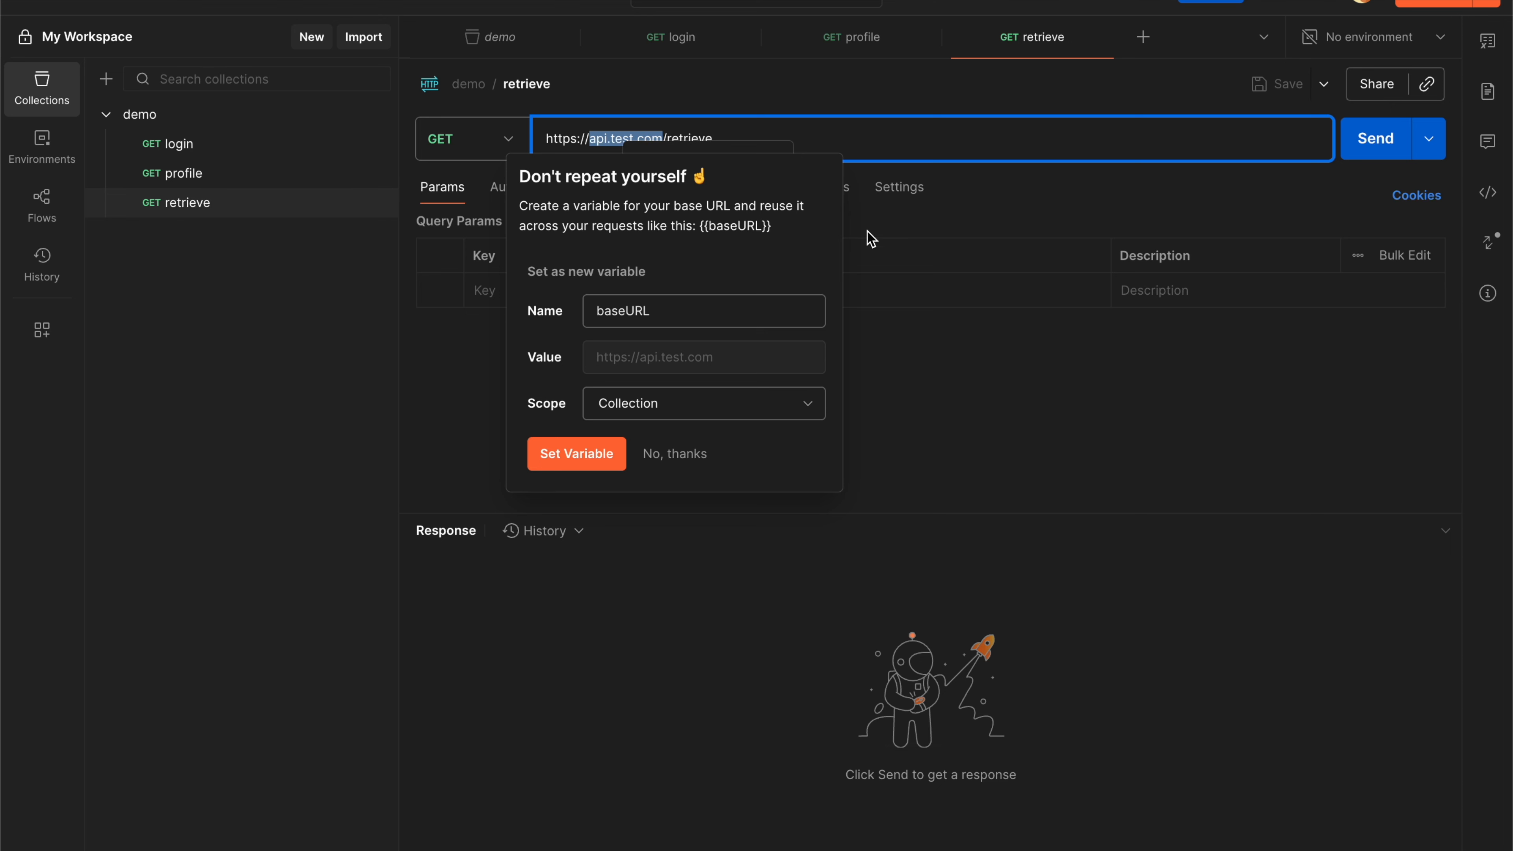
pyautogui.click(791, 197)
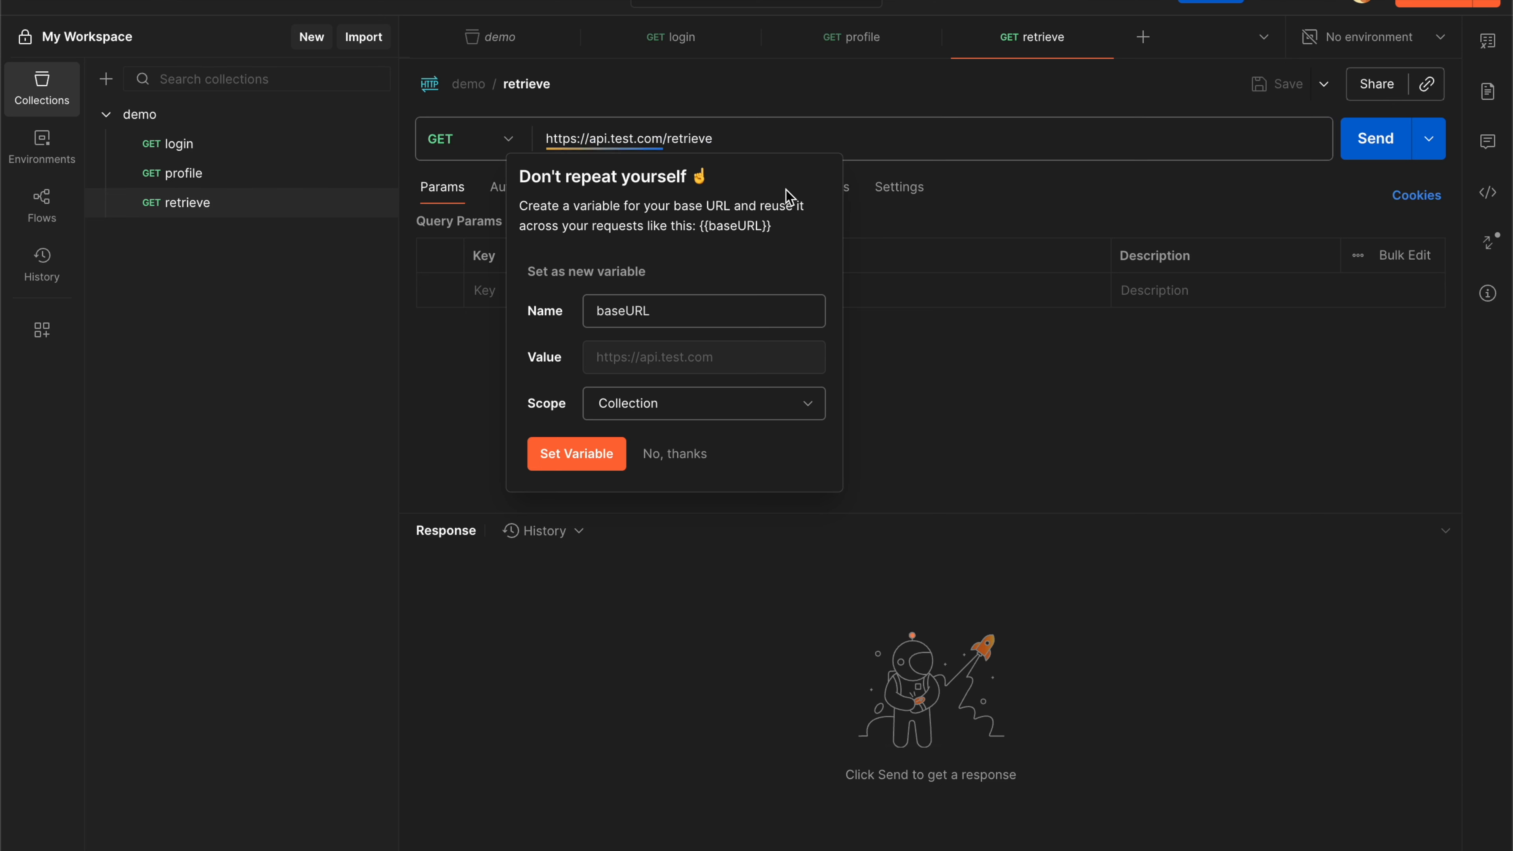
pyautogui.click(665, 407)
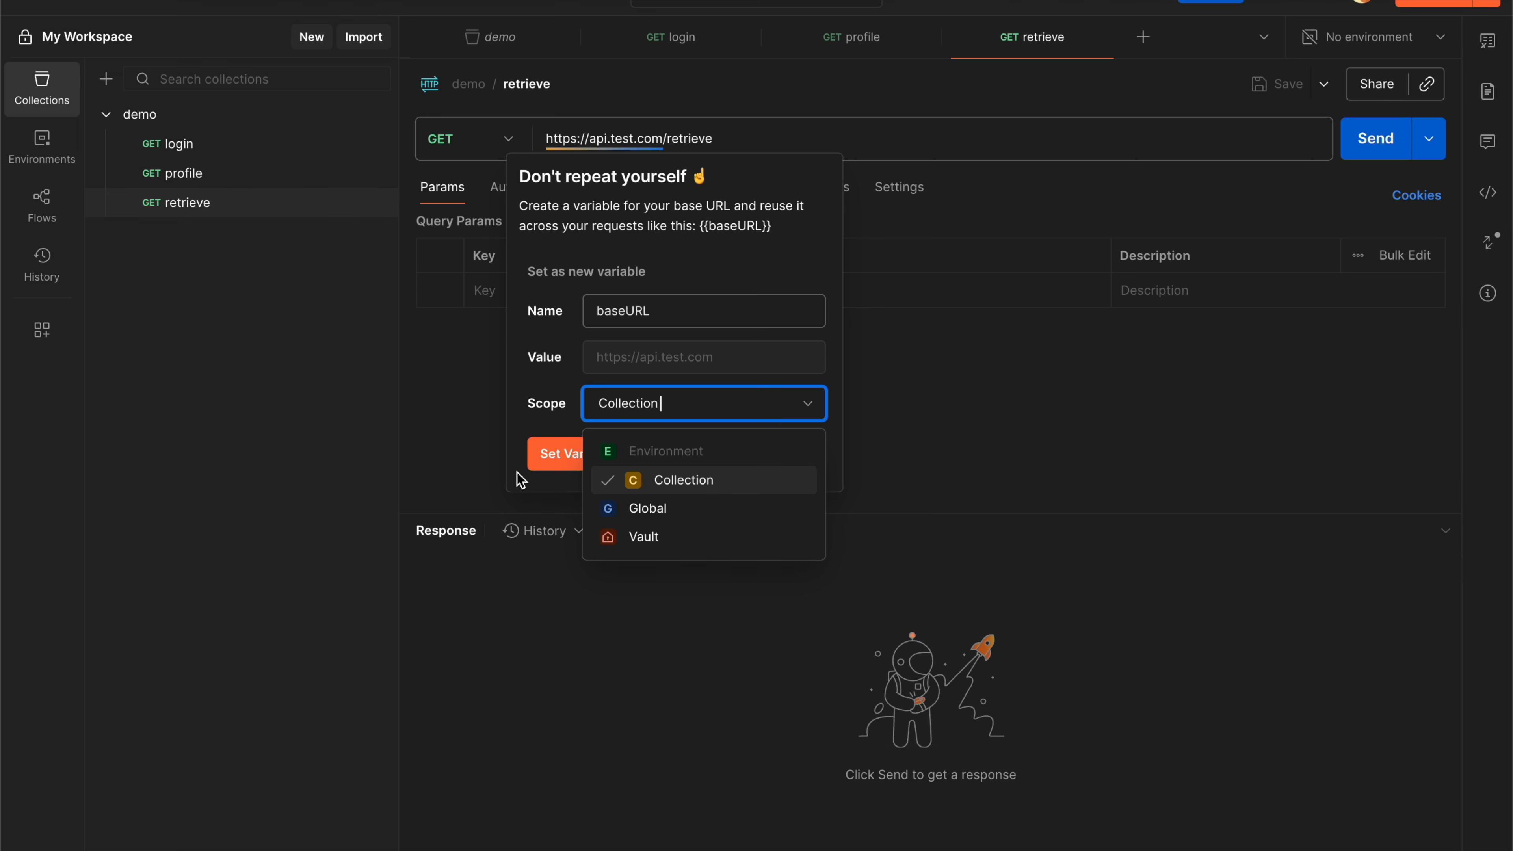
pyautogui.click(667, 478)
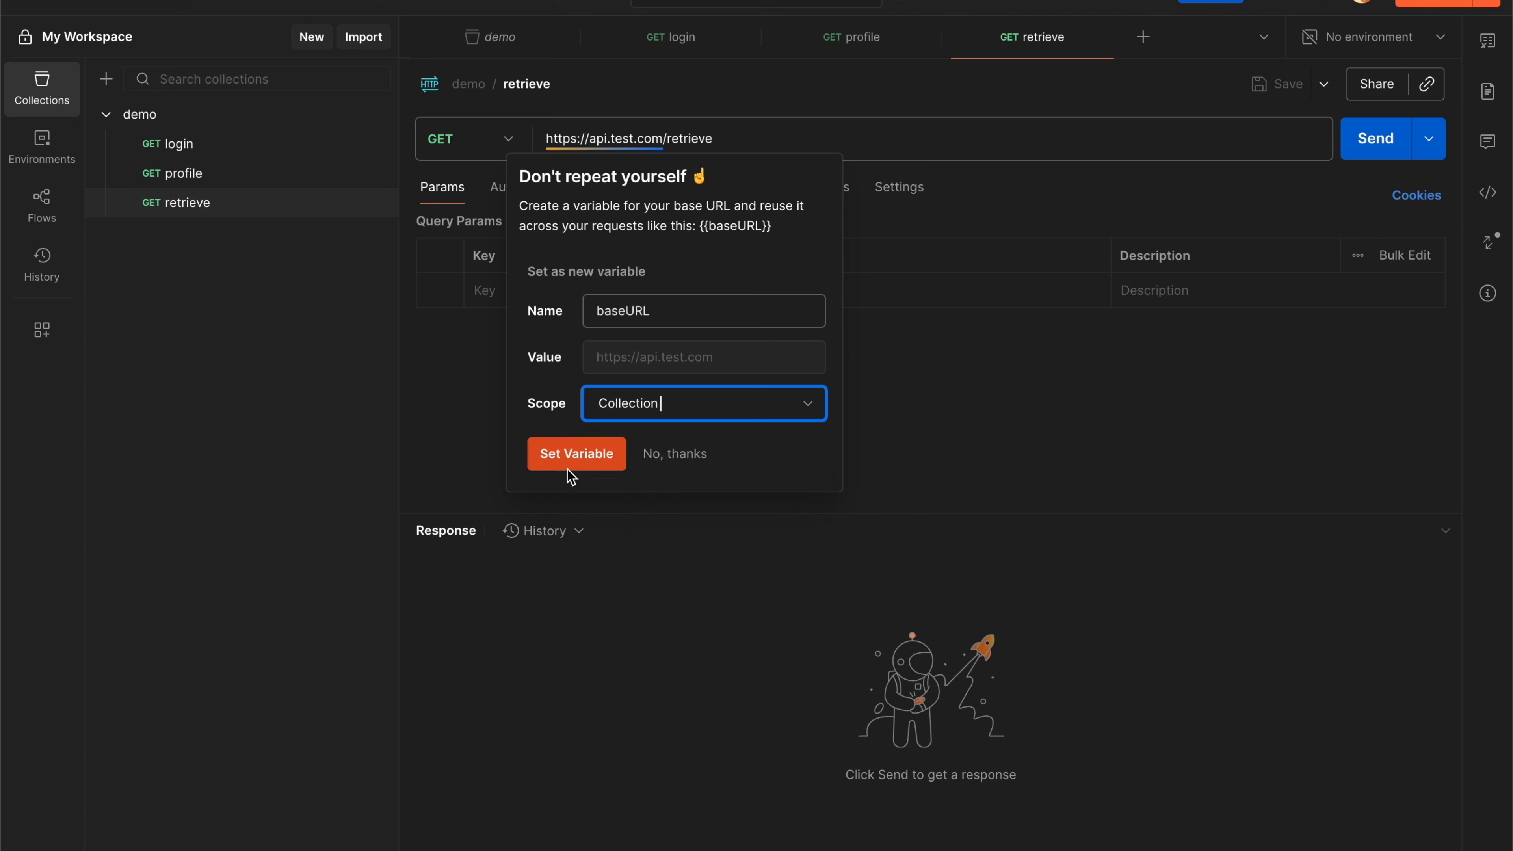
pyautogui.click(567, 465)
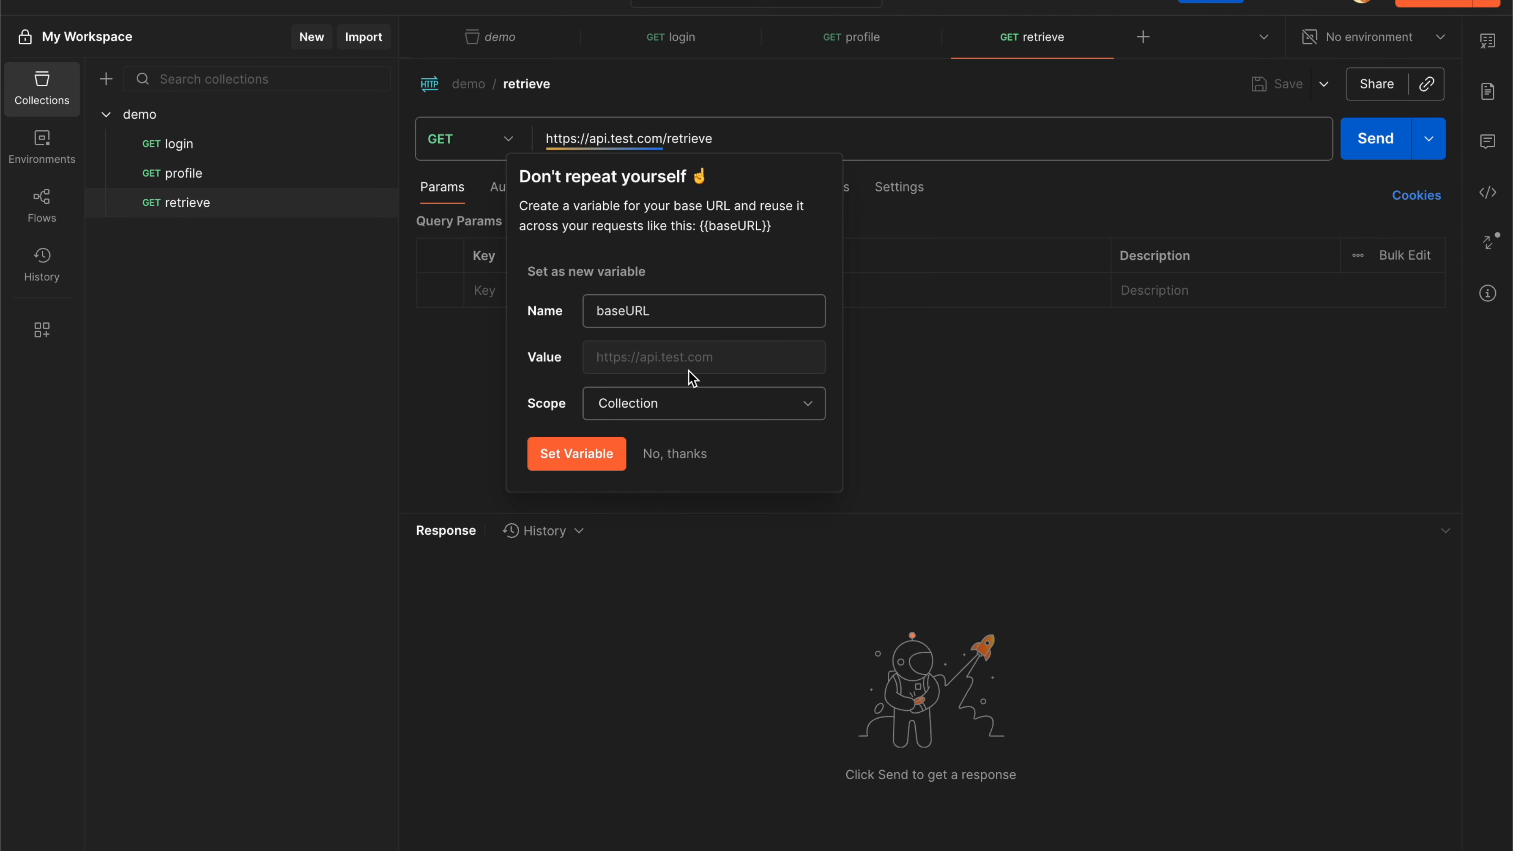
# Step: Examine the baseURL variable's value and scope, and the list of all variables available to the retrieve request
pyautogui.click(596, 148)
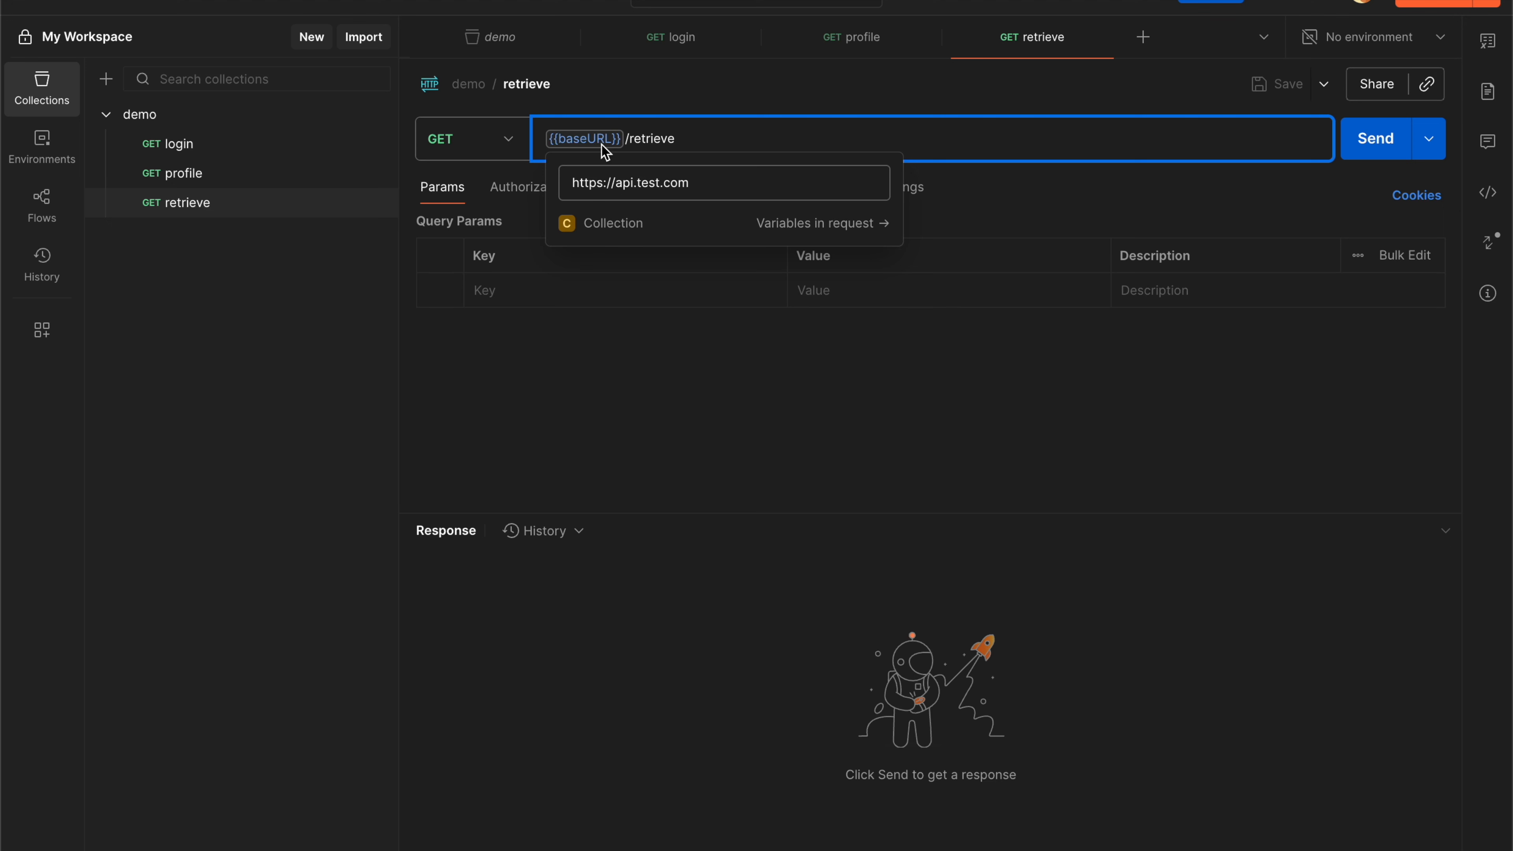
pyautogui.click(1488, 40)
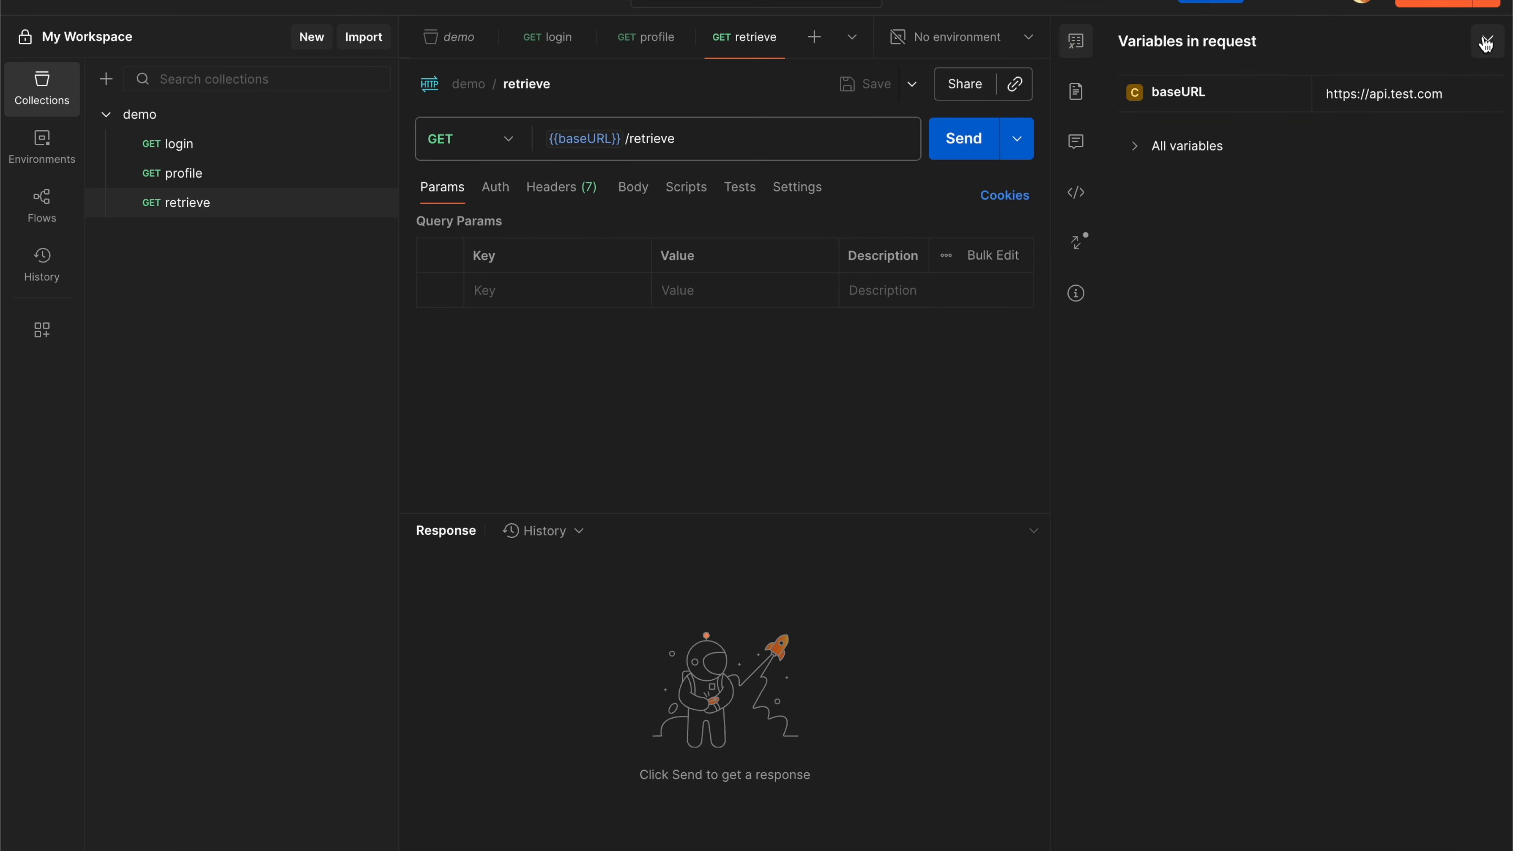
pyautogui.click(1145, 149)
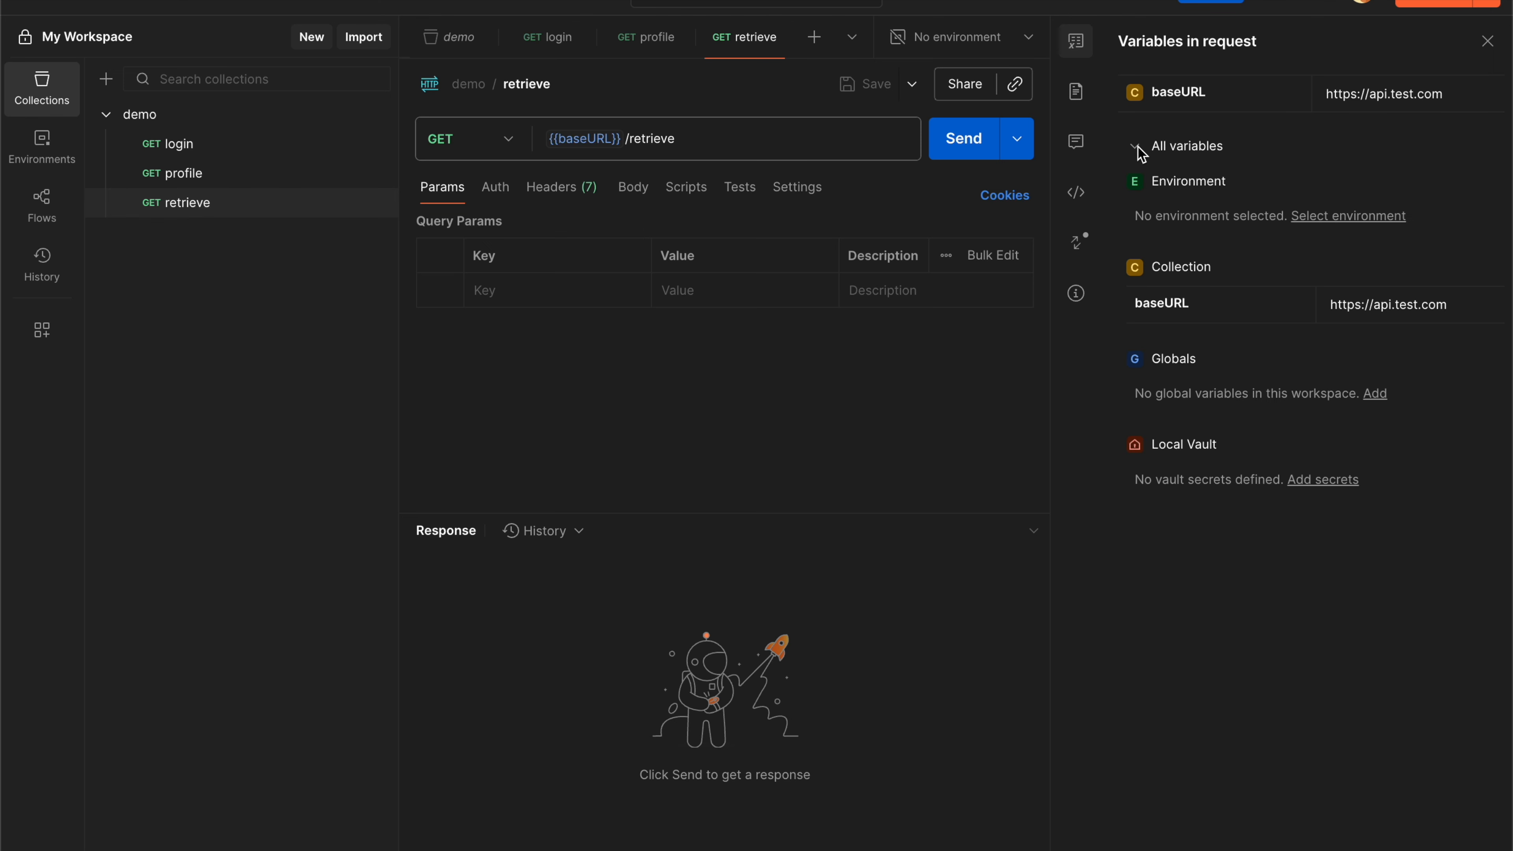
pyautogui.moveTo(586, 143)
pyautogui.click(1488, 40)
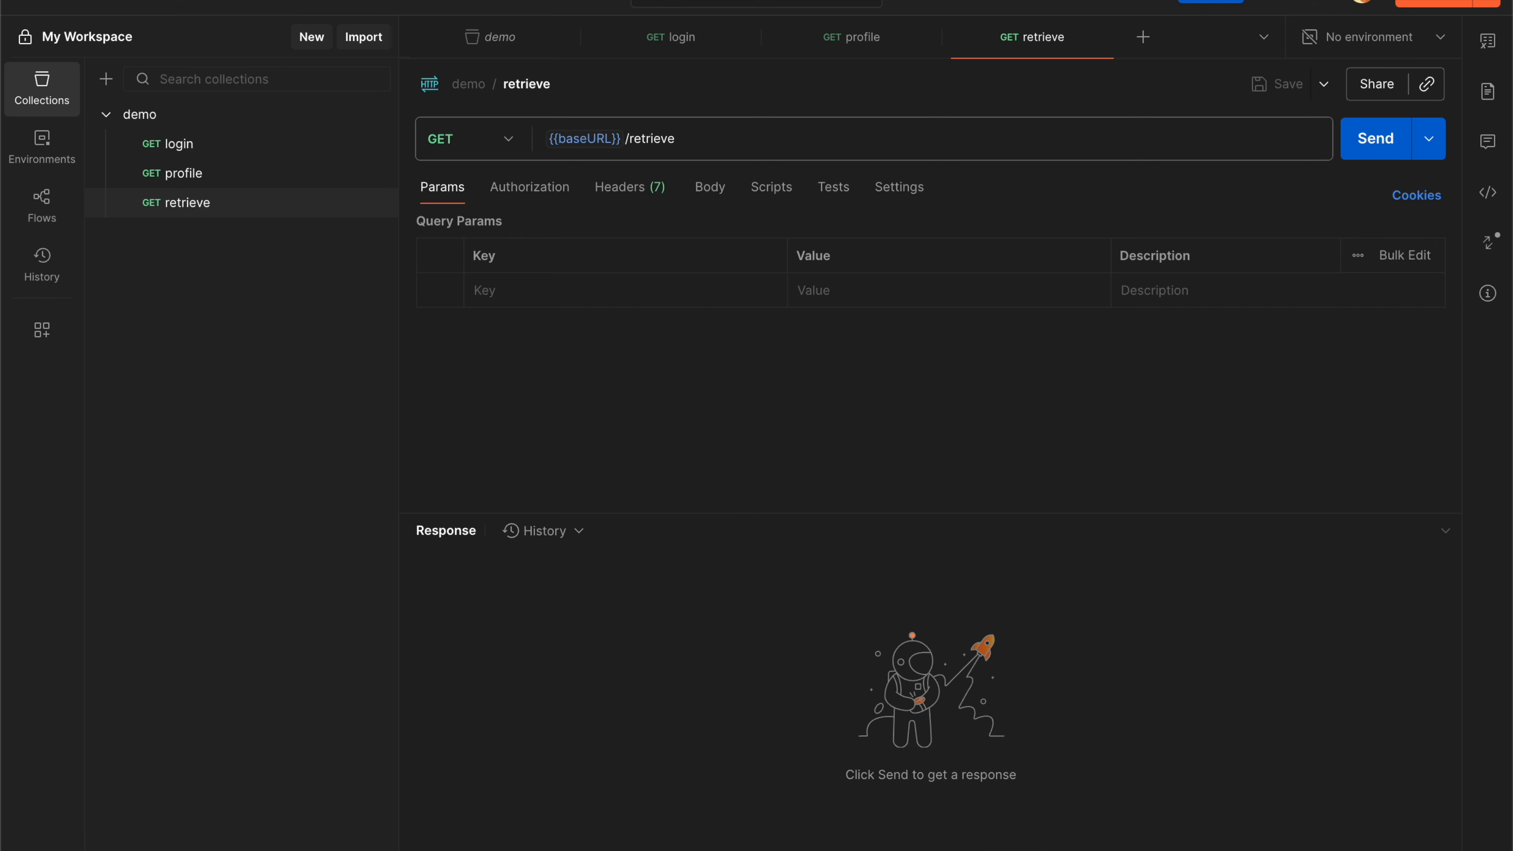
pyautogui.click(1487, 40)
pyautogui.click(1137, 149)
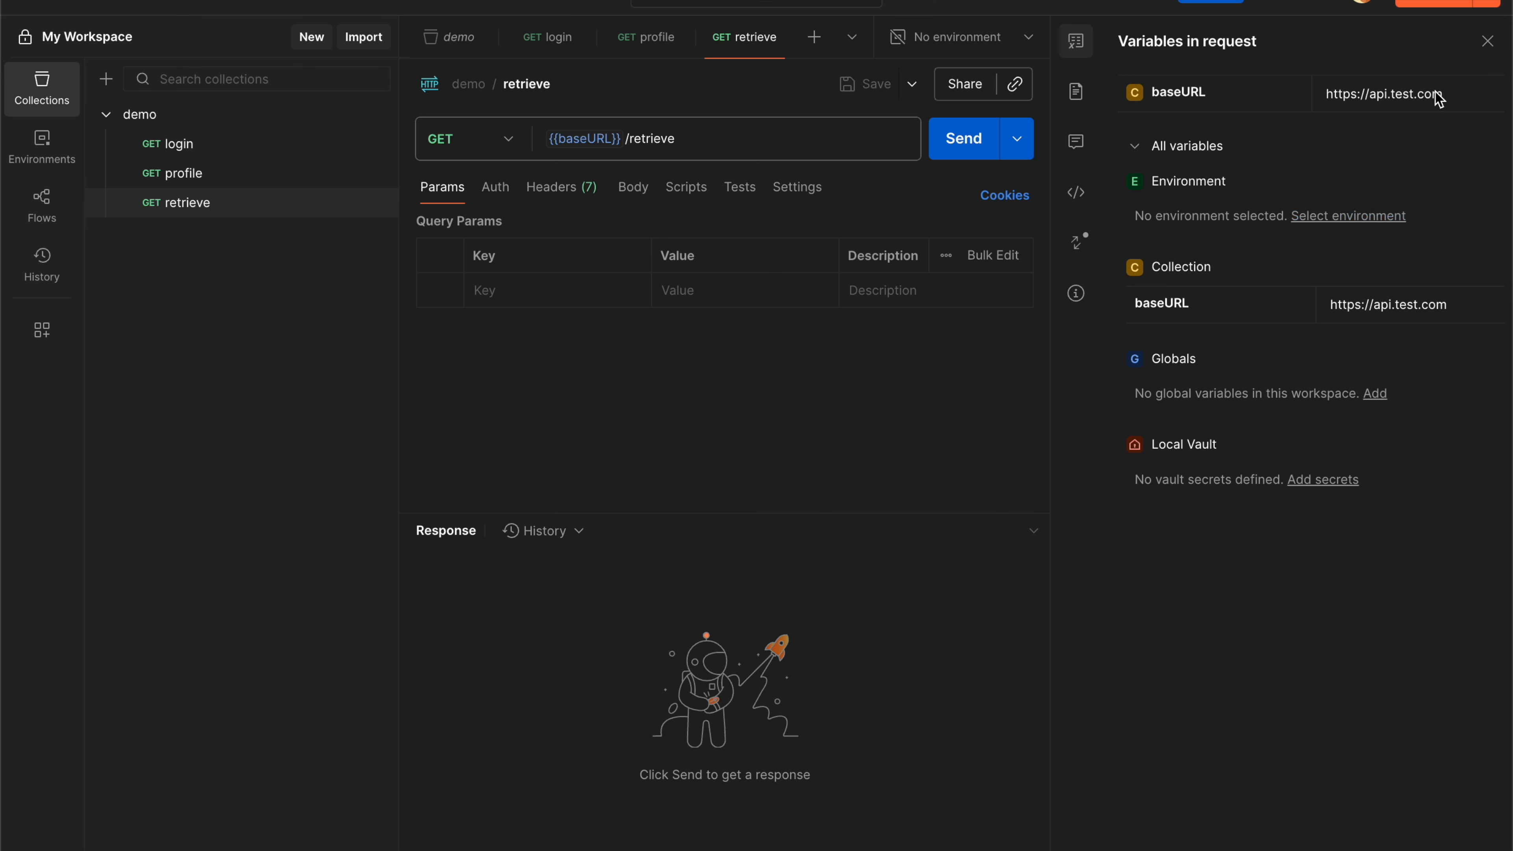
pyautogui.click(1489, 41)
# Step: Check the environment selector and the workspace's list of environments, and return to the collections
pyautogui.click(1411, 43)
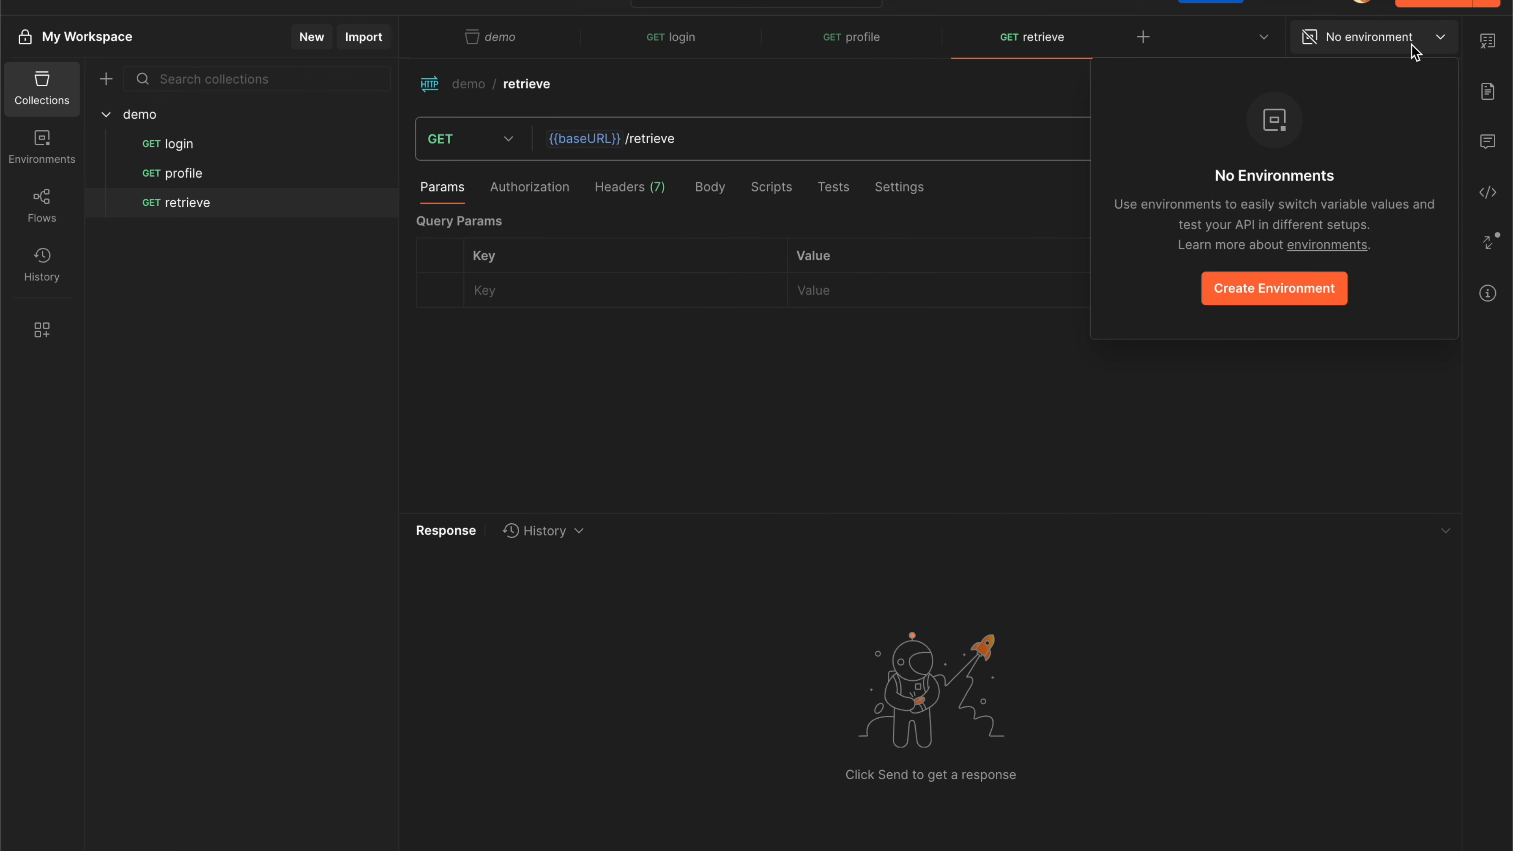
pyautogui.click(807, 429)
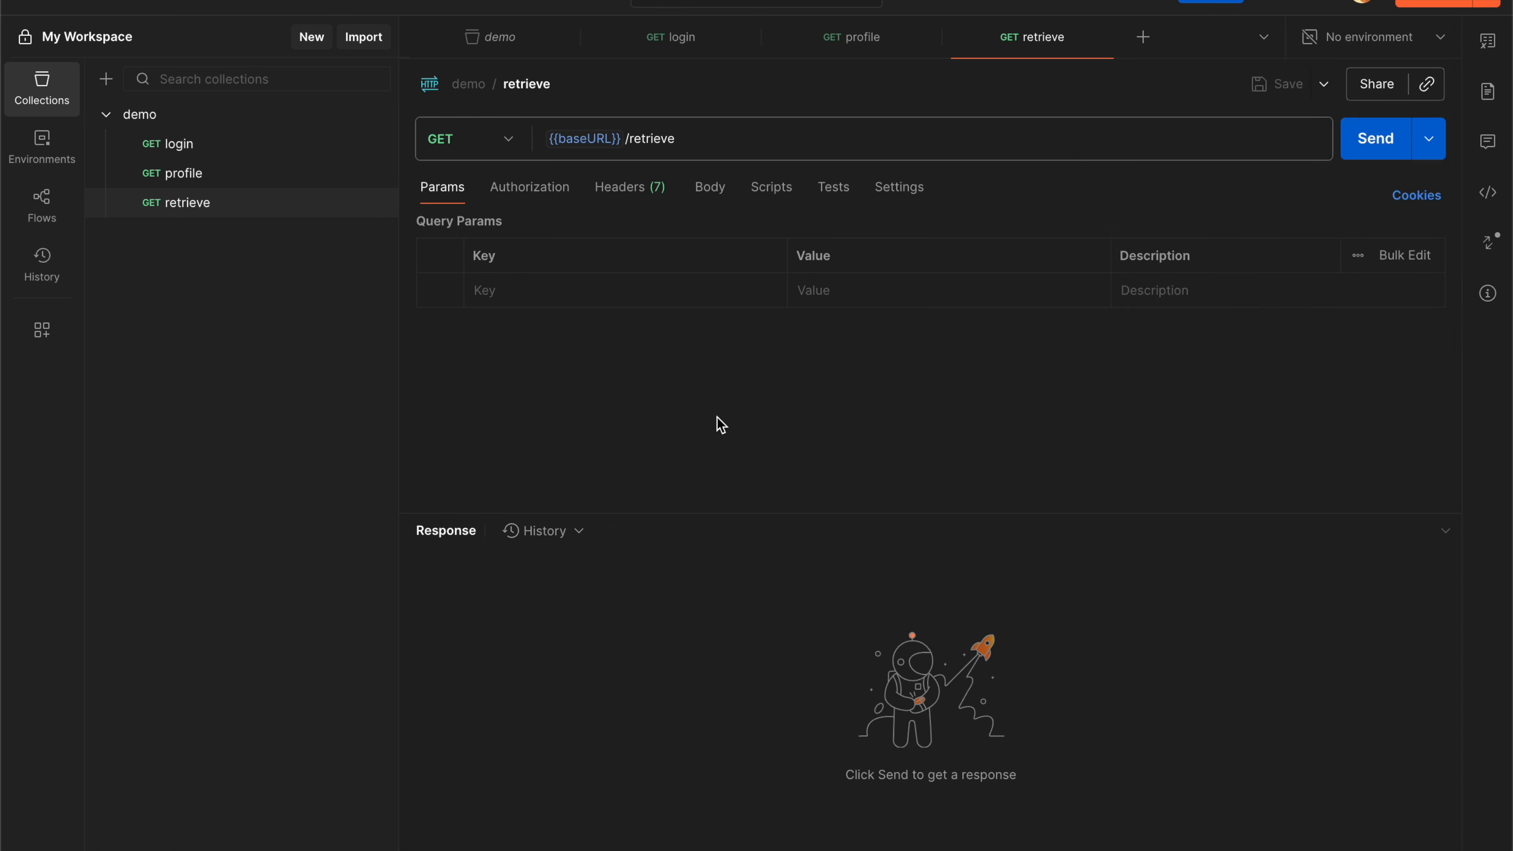
pyautogui.click(66, 161)
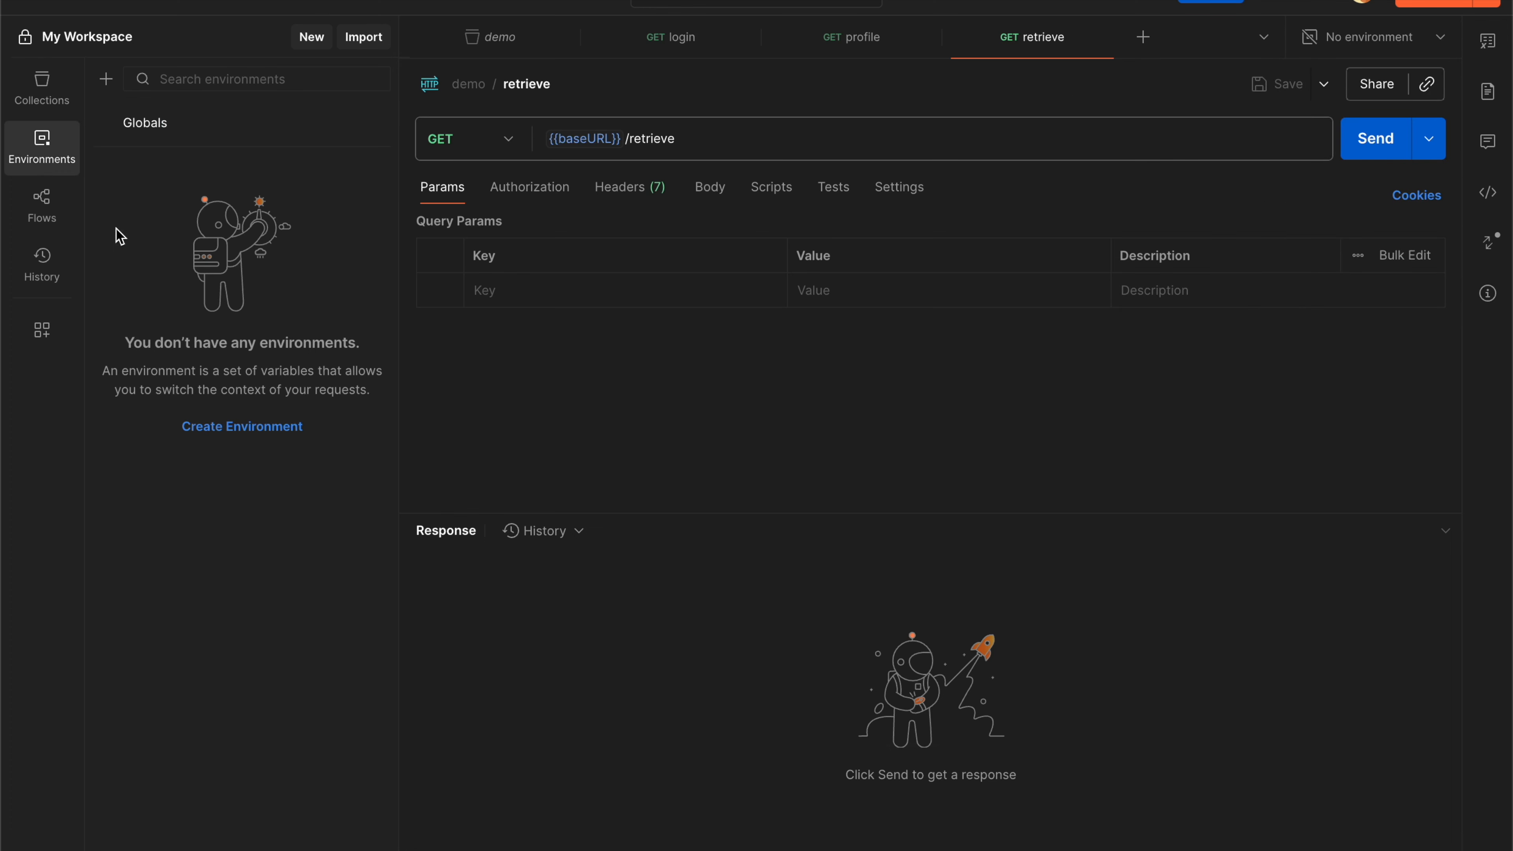
pyautogui.click(42, 88)
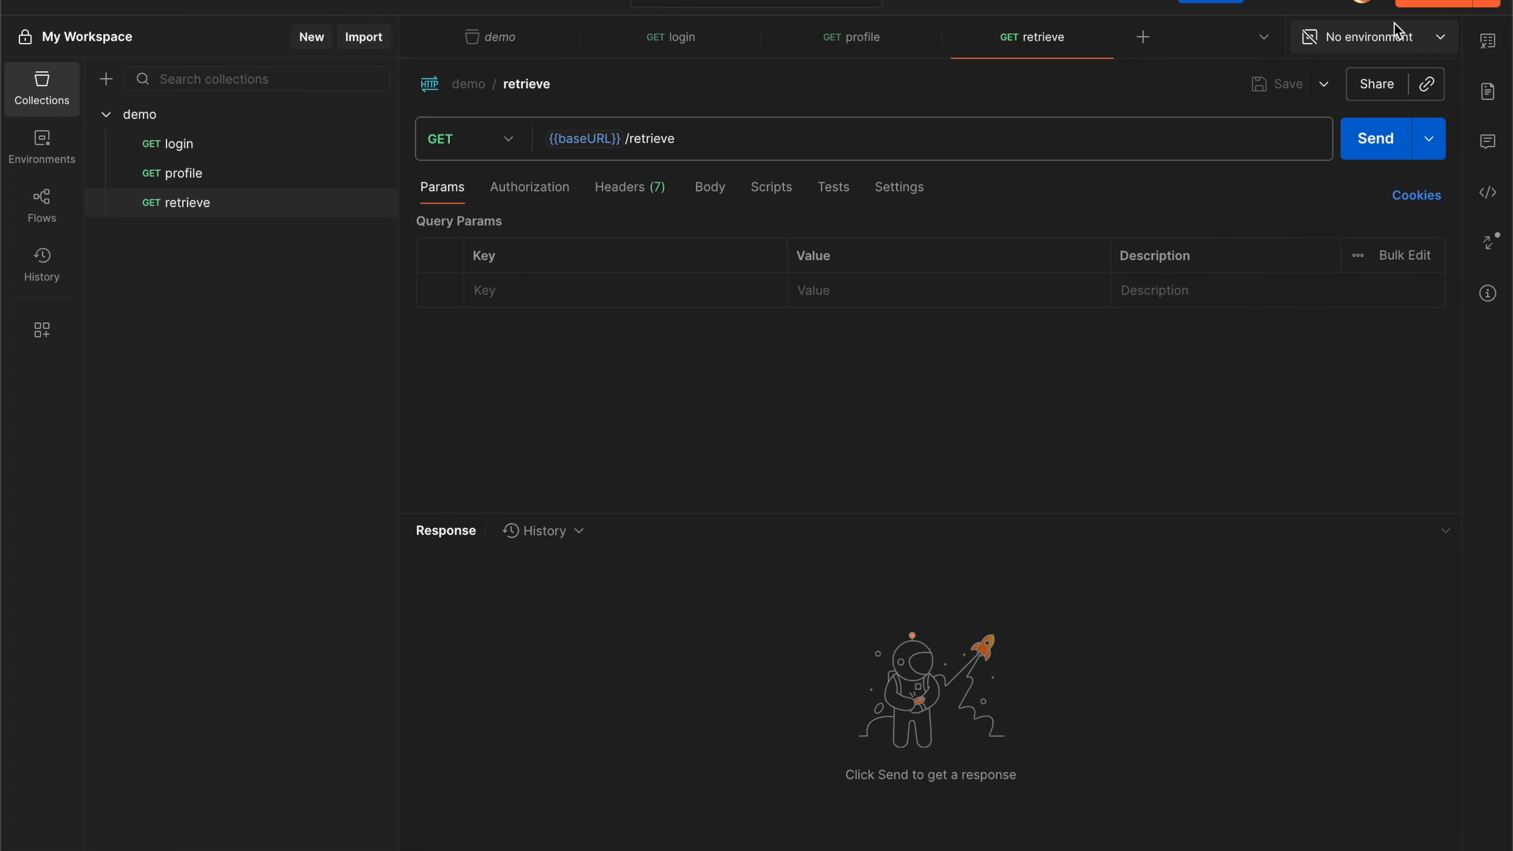
# Step: Create a new environment named dev
pyautogui.click(1435, 40)
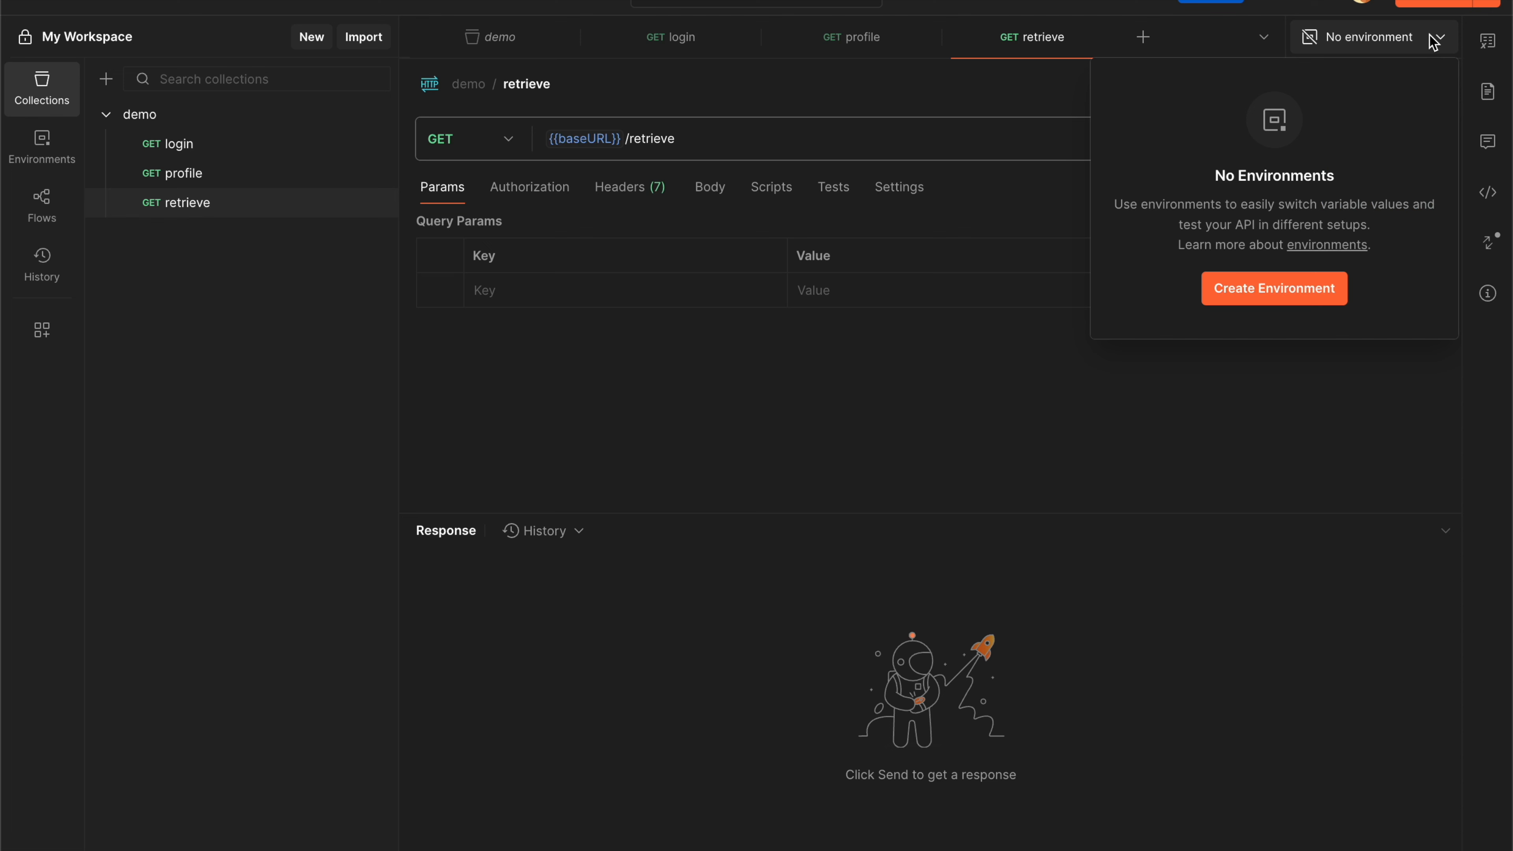
pyautogui.click(1243, 291)
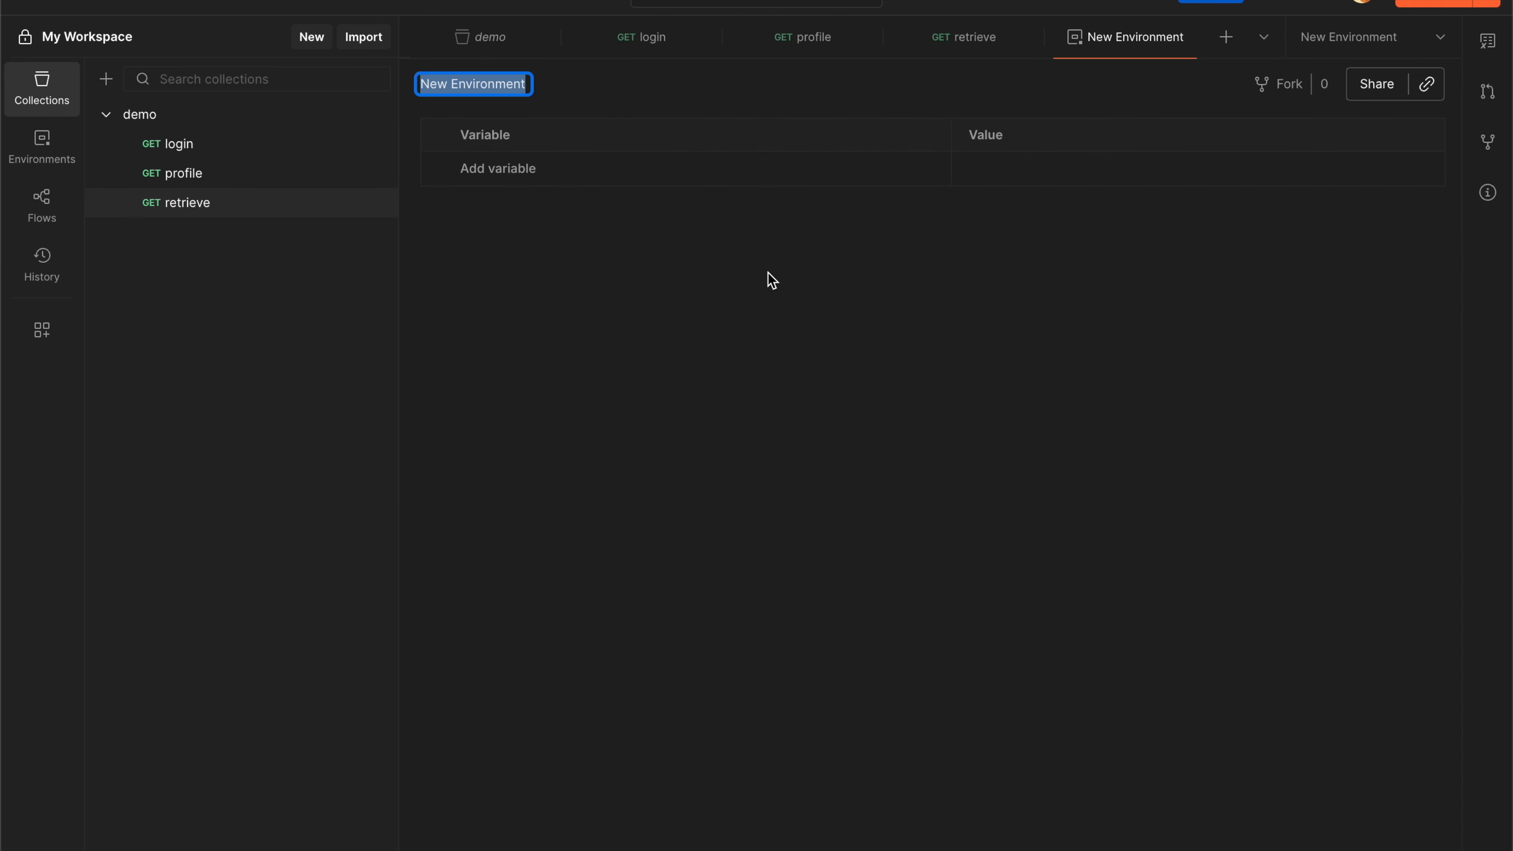
pyautogui.write('dev')
pyautogui.press('Return')
pyautogui.click(533, 297)
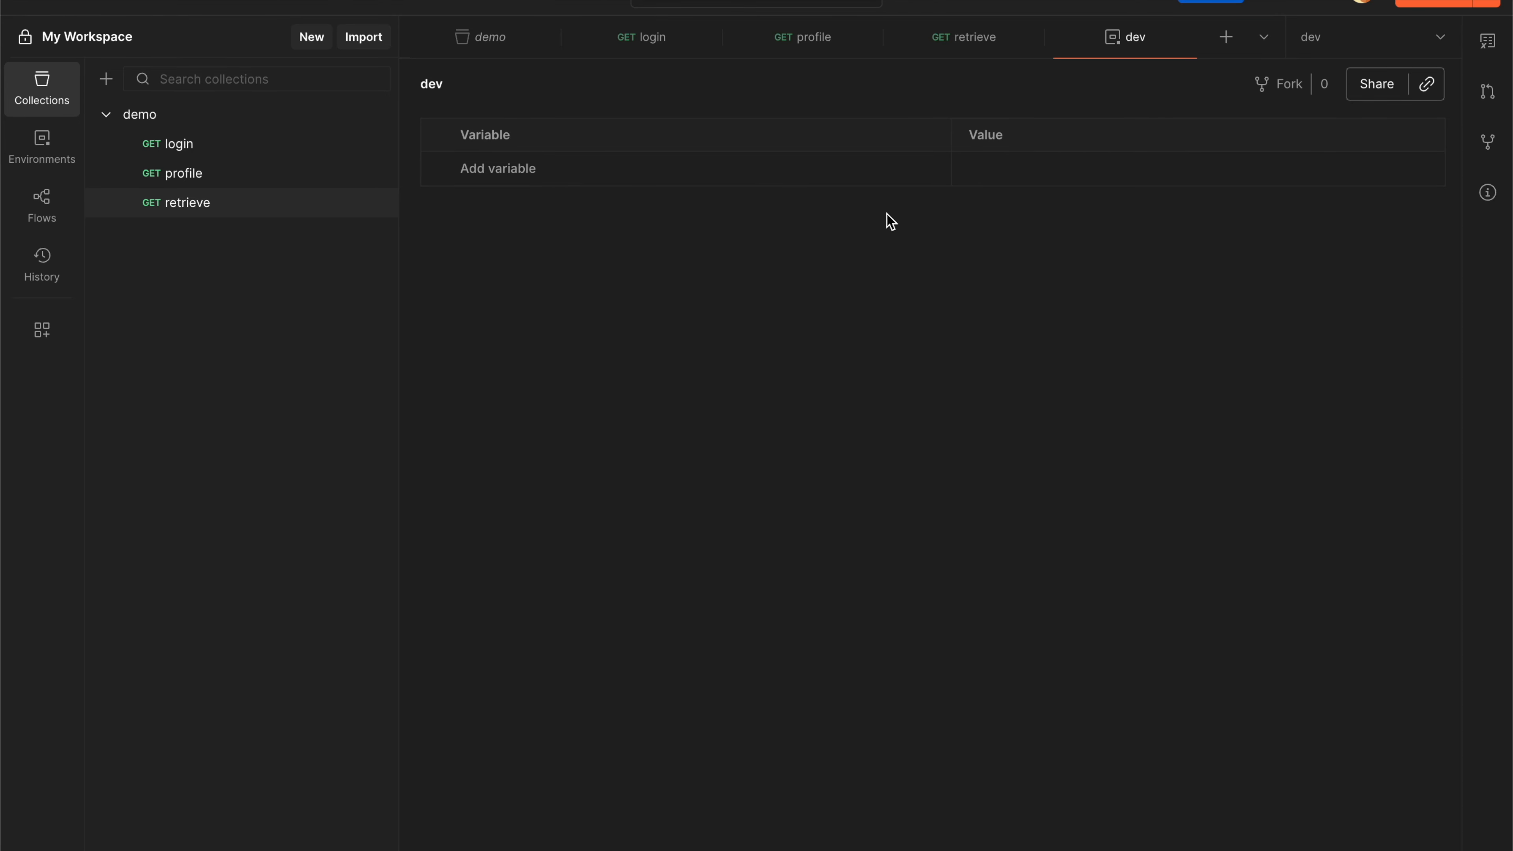
# Step: Copy the login request's URL, {{baseURL}}/login, into a new request
pyautogui.click(662, 38)
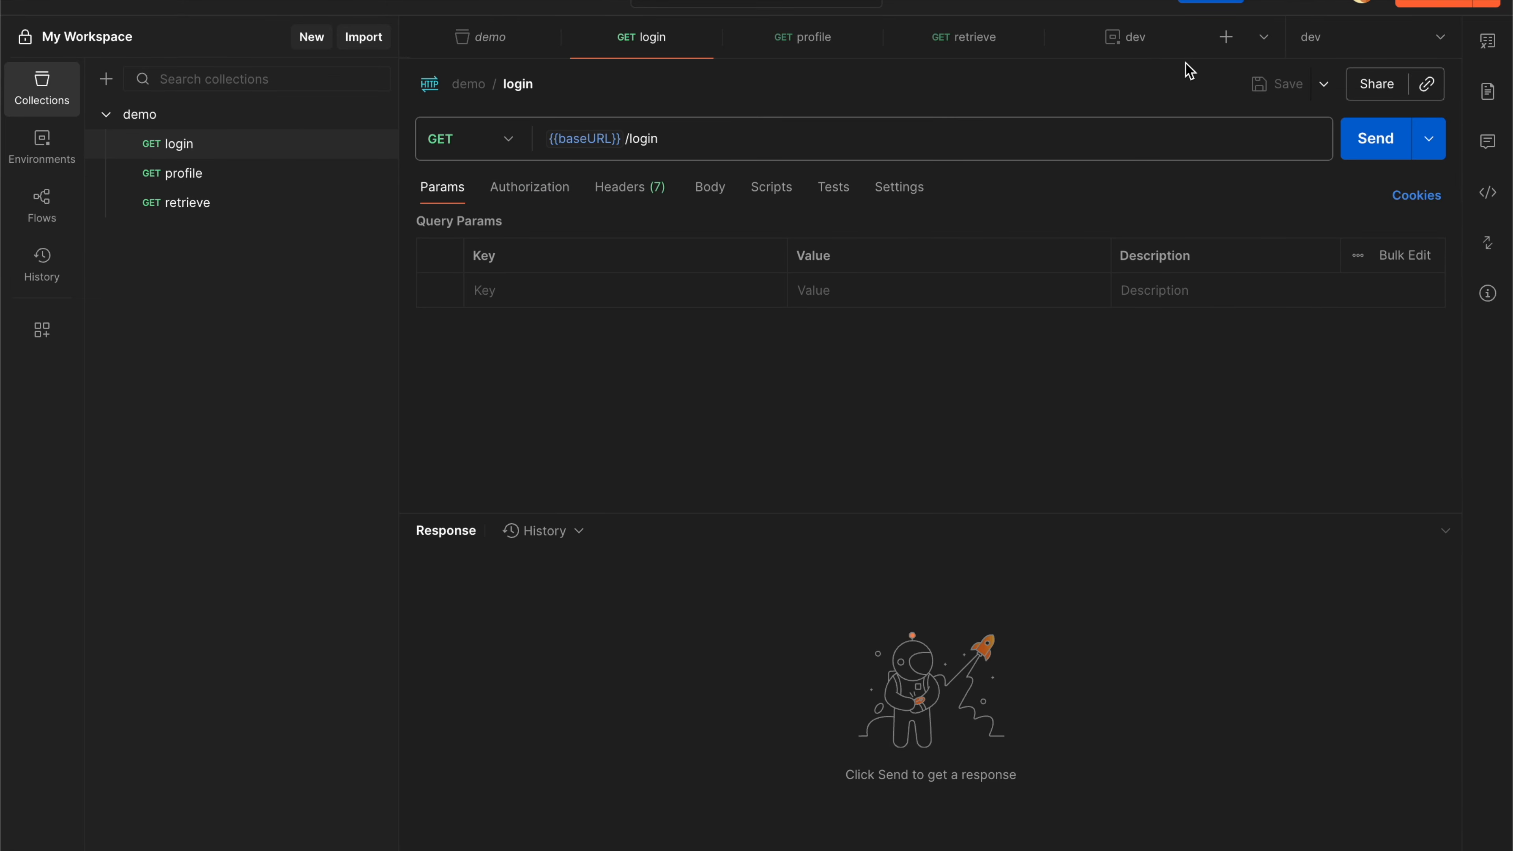
pyautogui.click(740, 141)
pyautogui.press('super+a')
pyautogui.hotkey('ctrl', 'c')
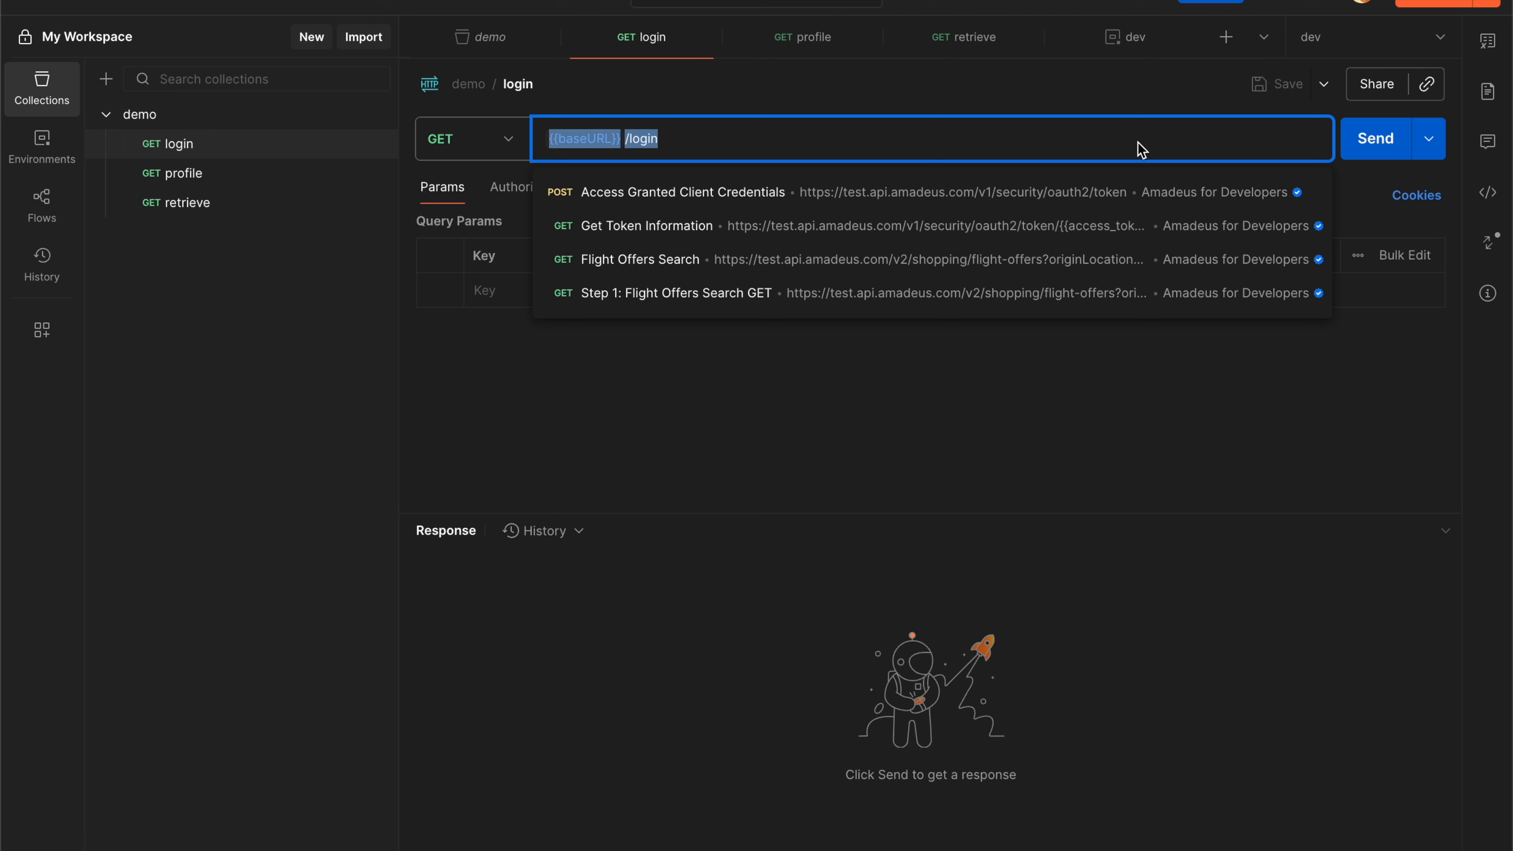
pyautogui.click(1226, 38)
pyautogui.hotkey('ctrl', 'v')
pyautogui.click(597, 143)
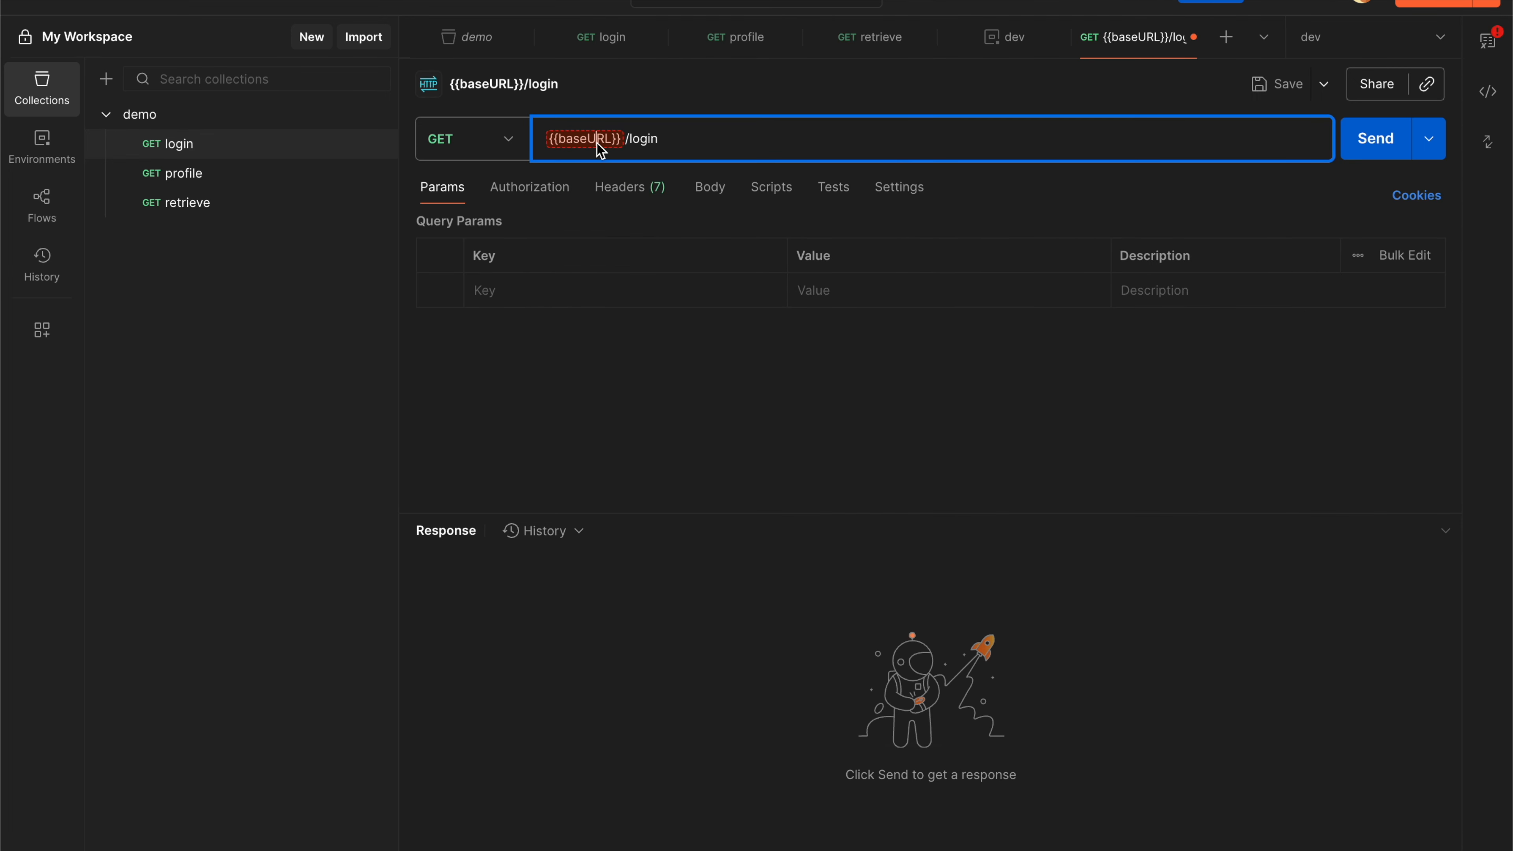
pyautogui.doubleClick(597, 143)
pyautogui.press('BackSpace')
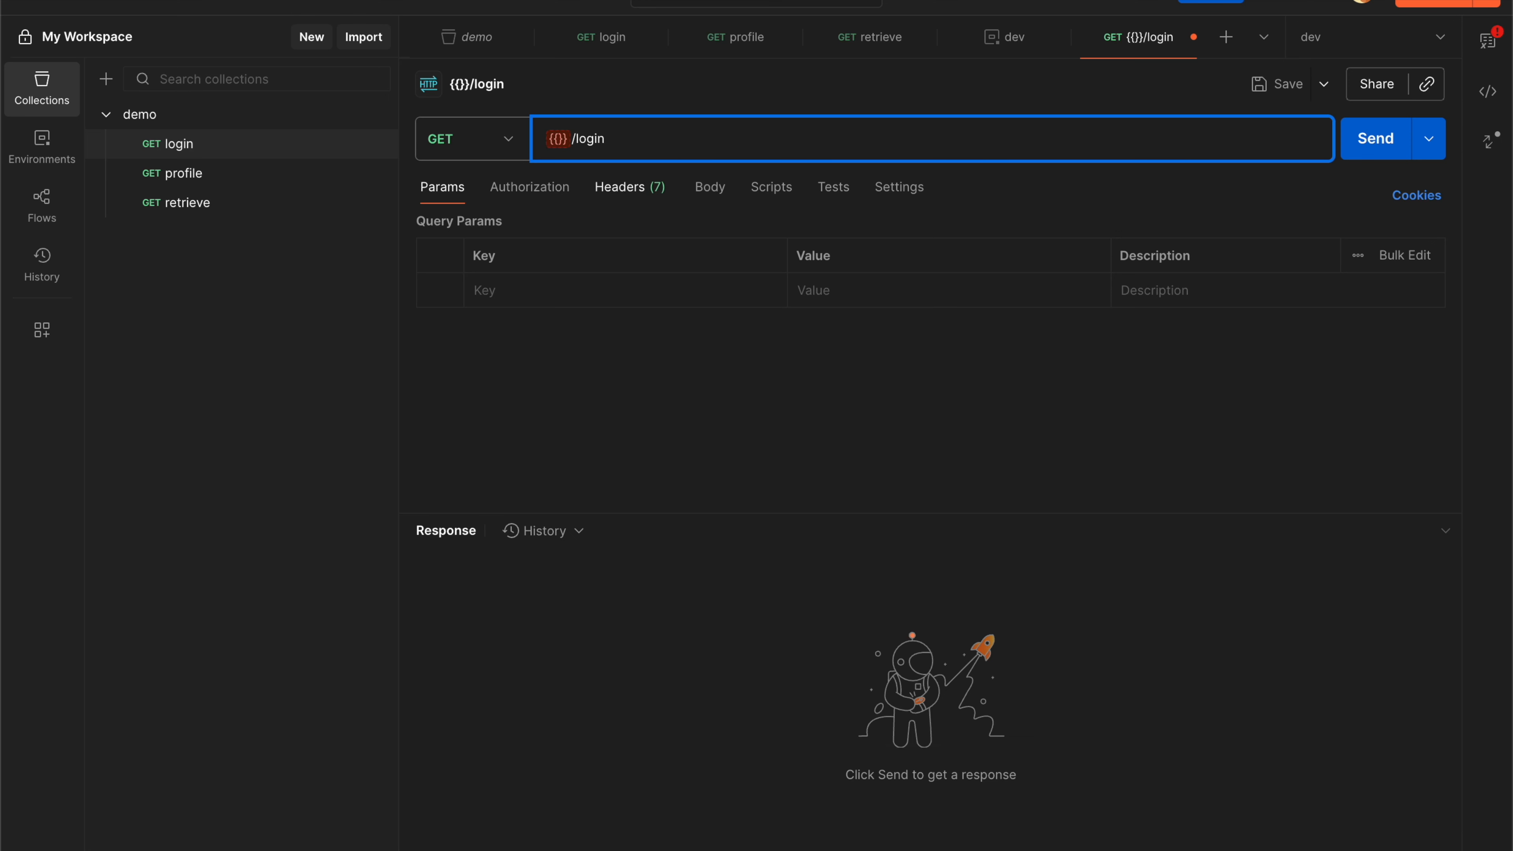
pyautogui.press('Right')
pyautogui.press('Right')
pyautogui.hotkey('ctrl', 'z')
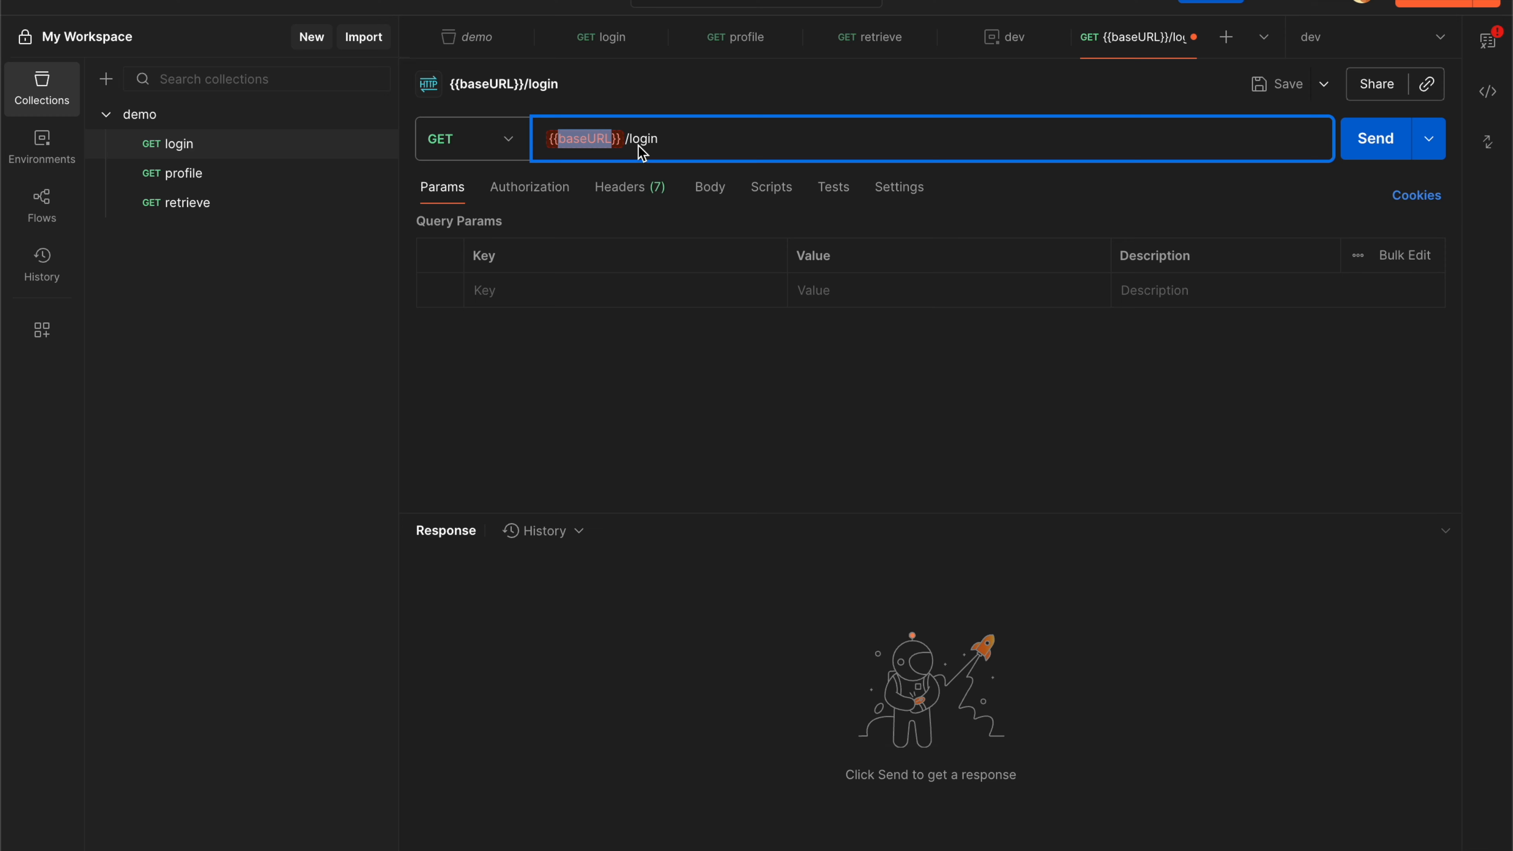
# Step: Save the new request in the demo collection under its default name, {{baseURL}}/login
pyautogui.hotkey('ctrl', 's')
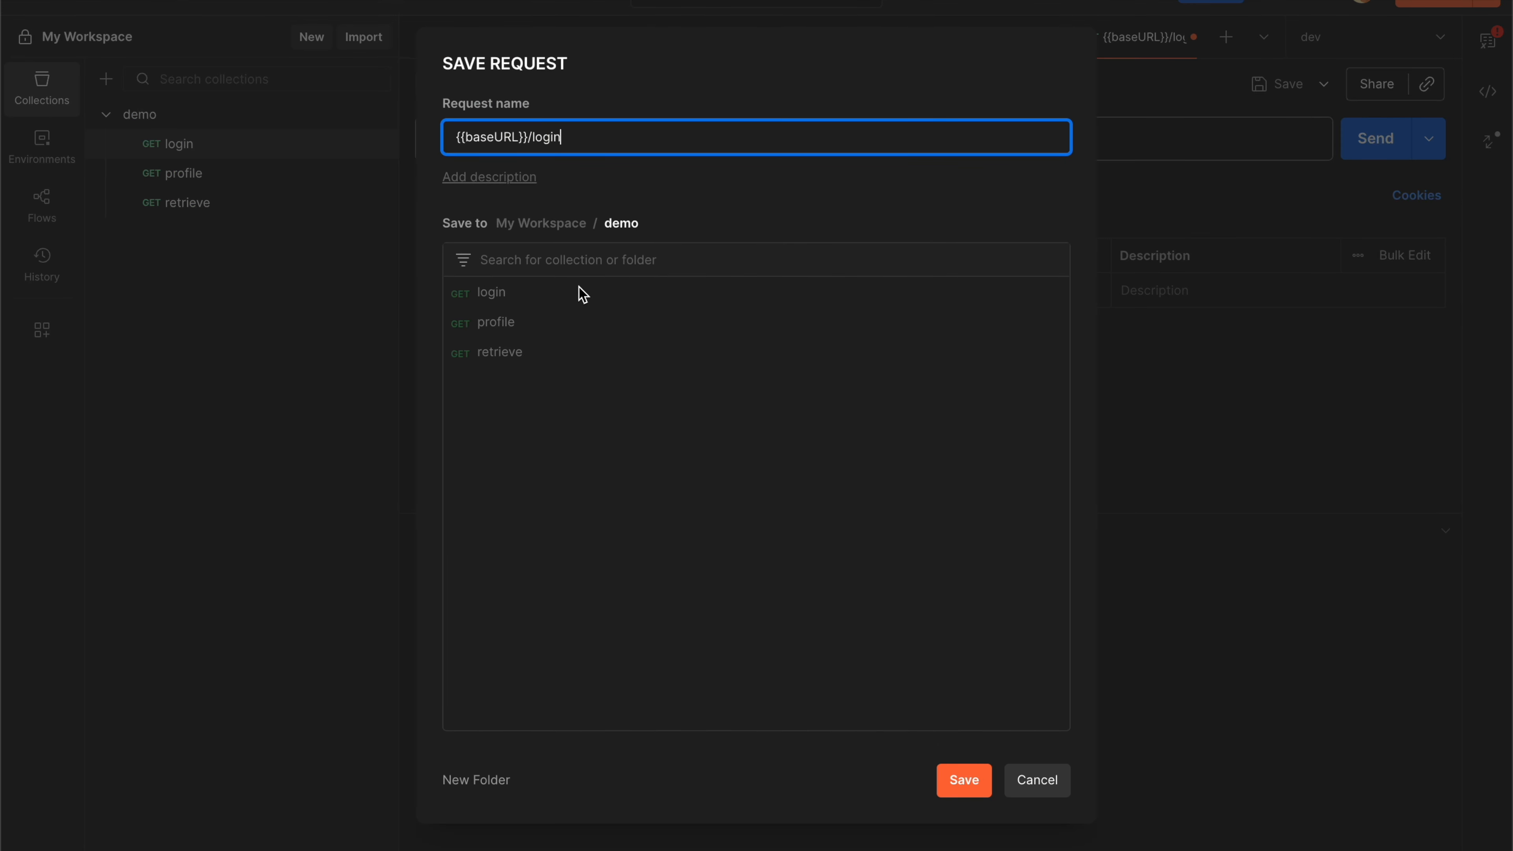
pyautogui.click(674, 284)
pyautogui.click(979, 794)
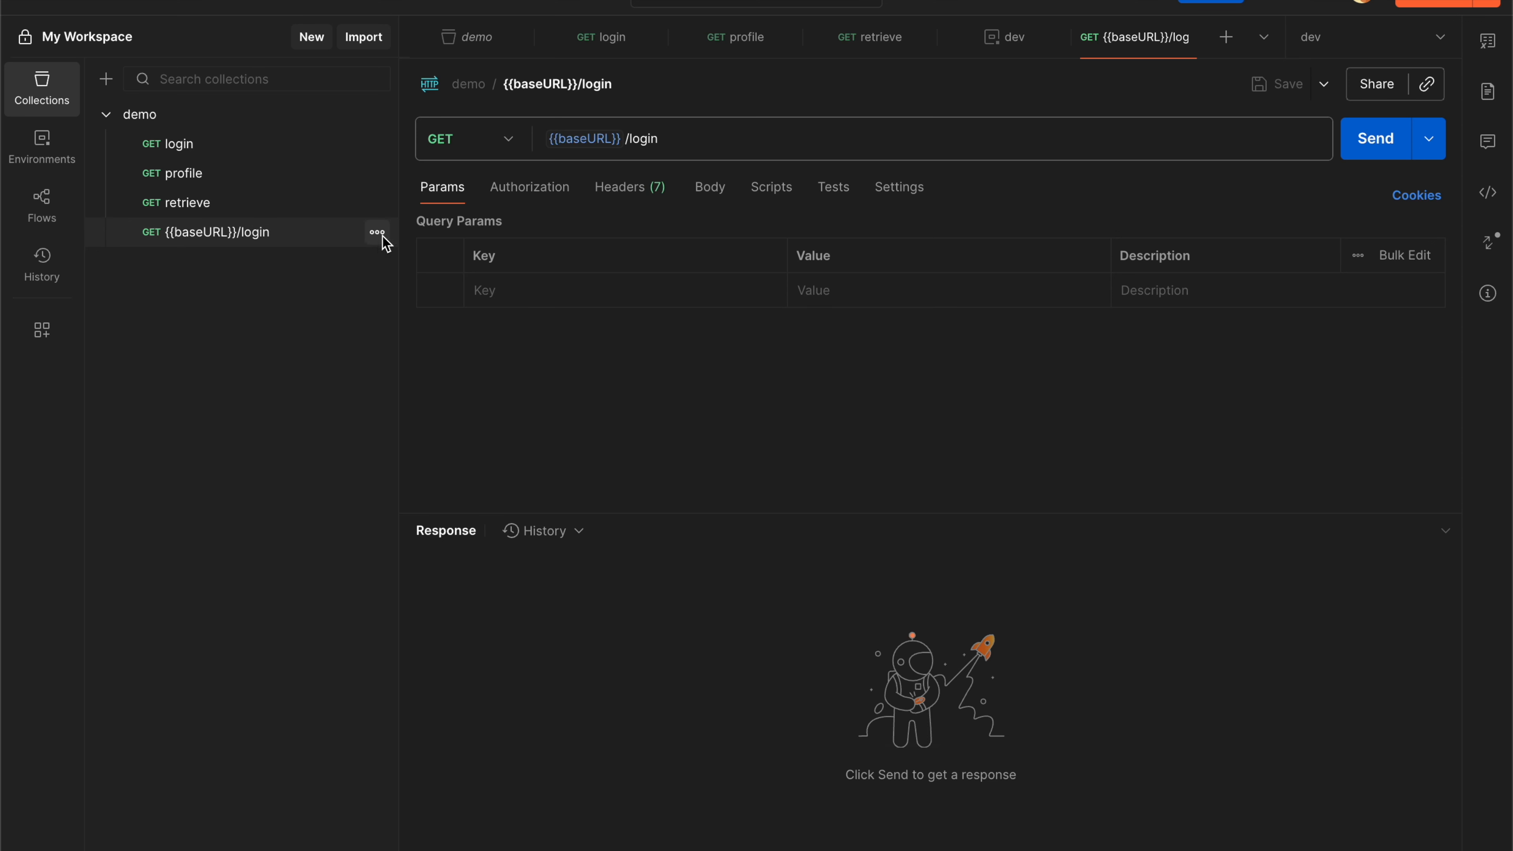
# Step: Delete the {{baseURL}}/login request from the demo collection
pyautogui.click(384, 234)
pyautogui.click(545, 464)
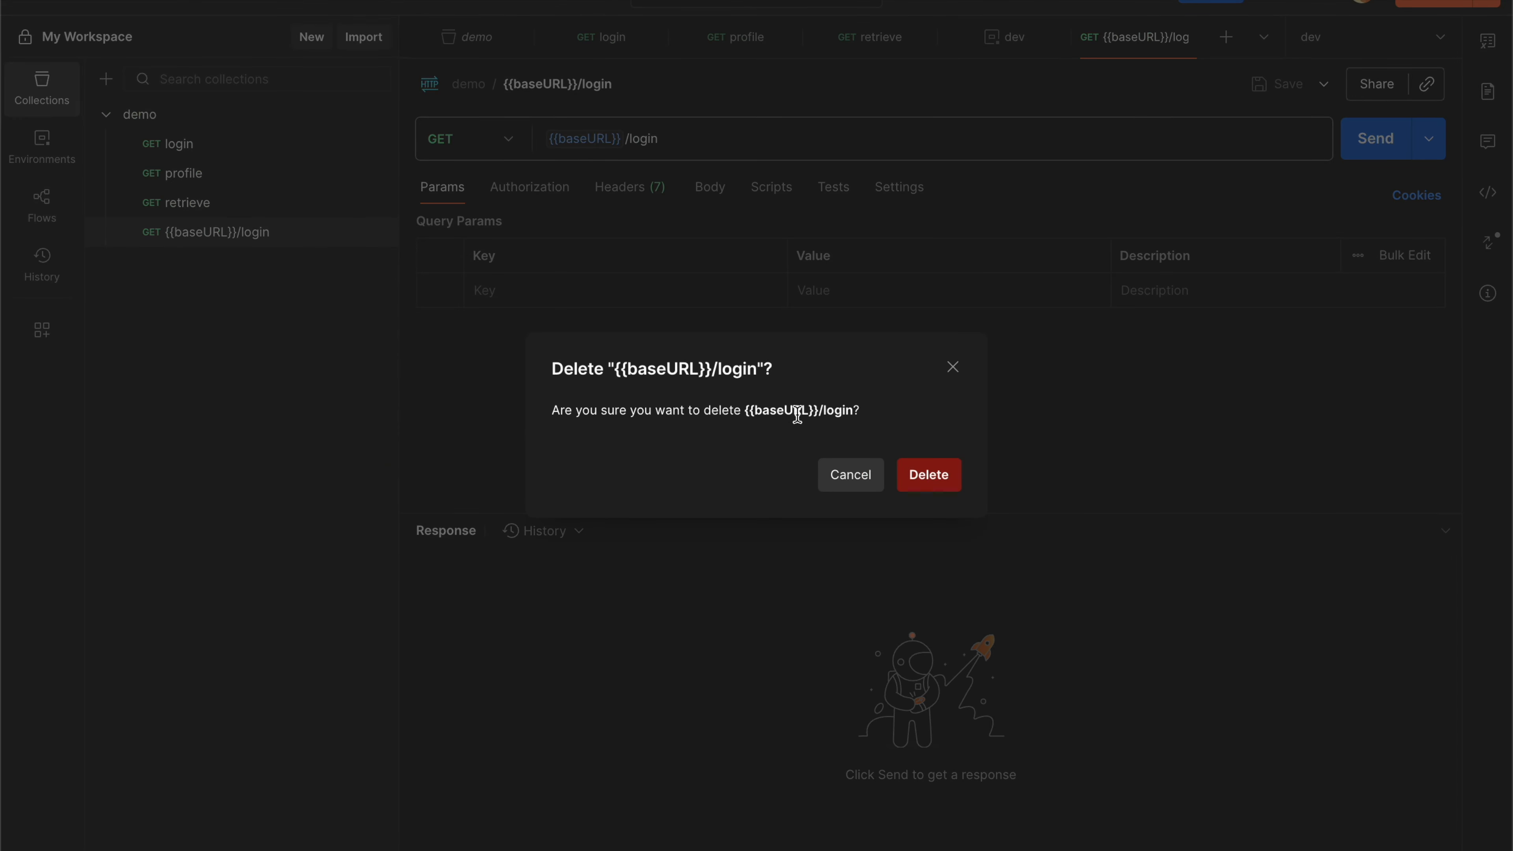
pyautogui.click(922, 476)
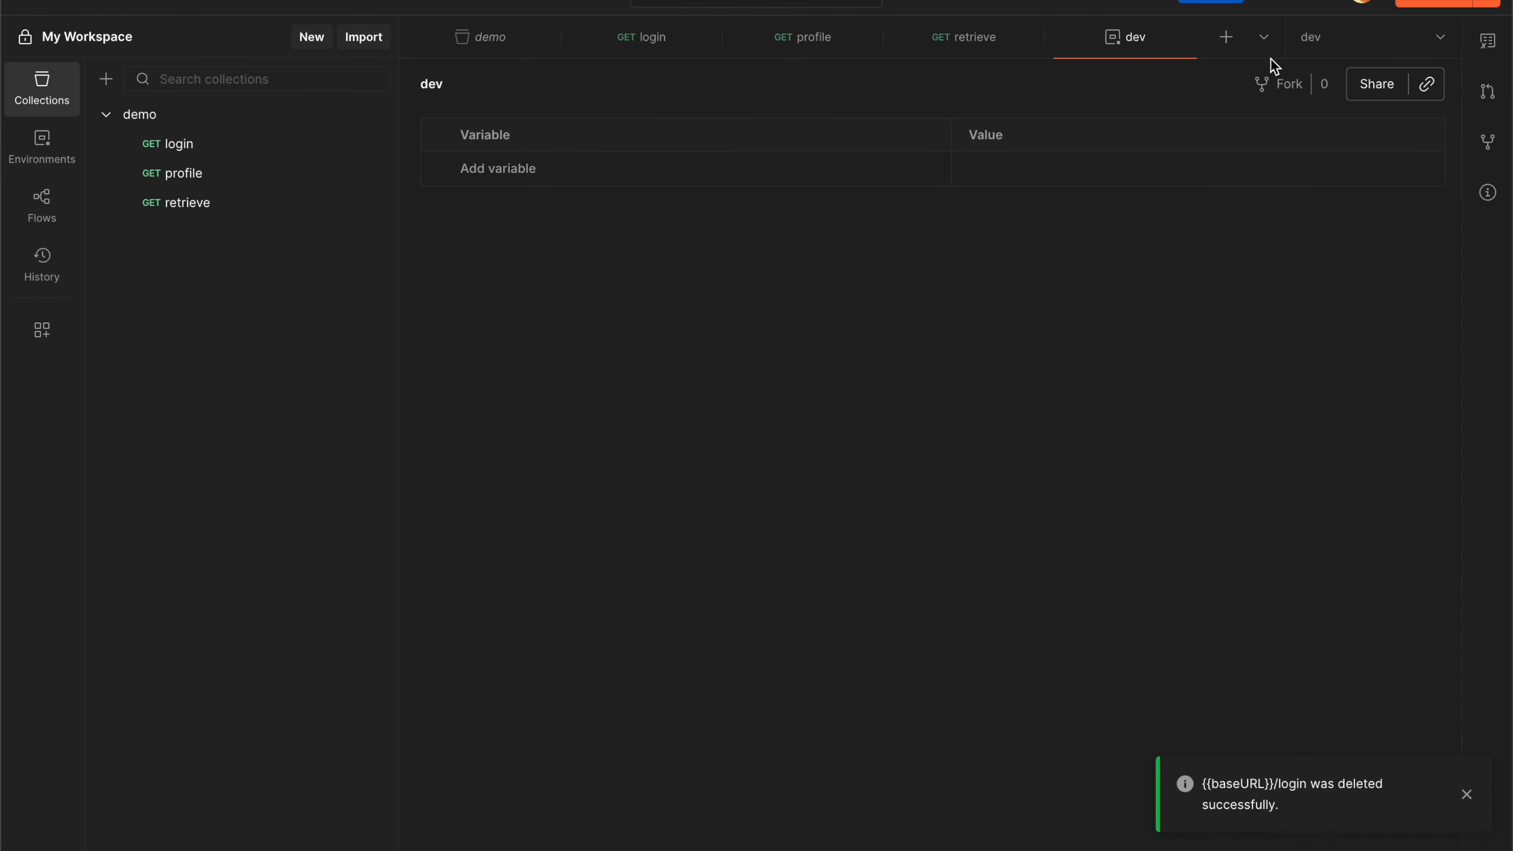
pyautogui.click(1226, 47)
pyautogui.write('{{baseURL}}/login')
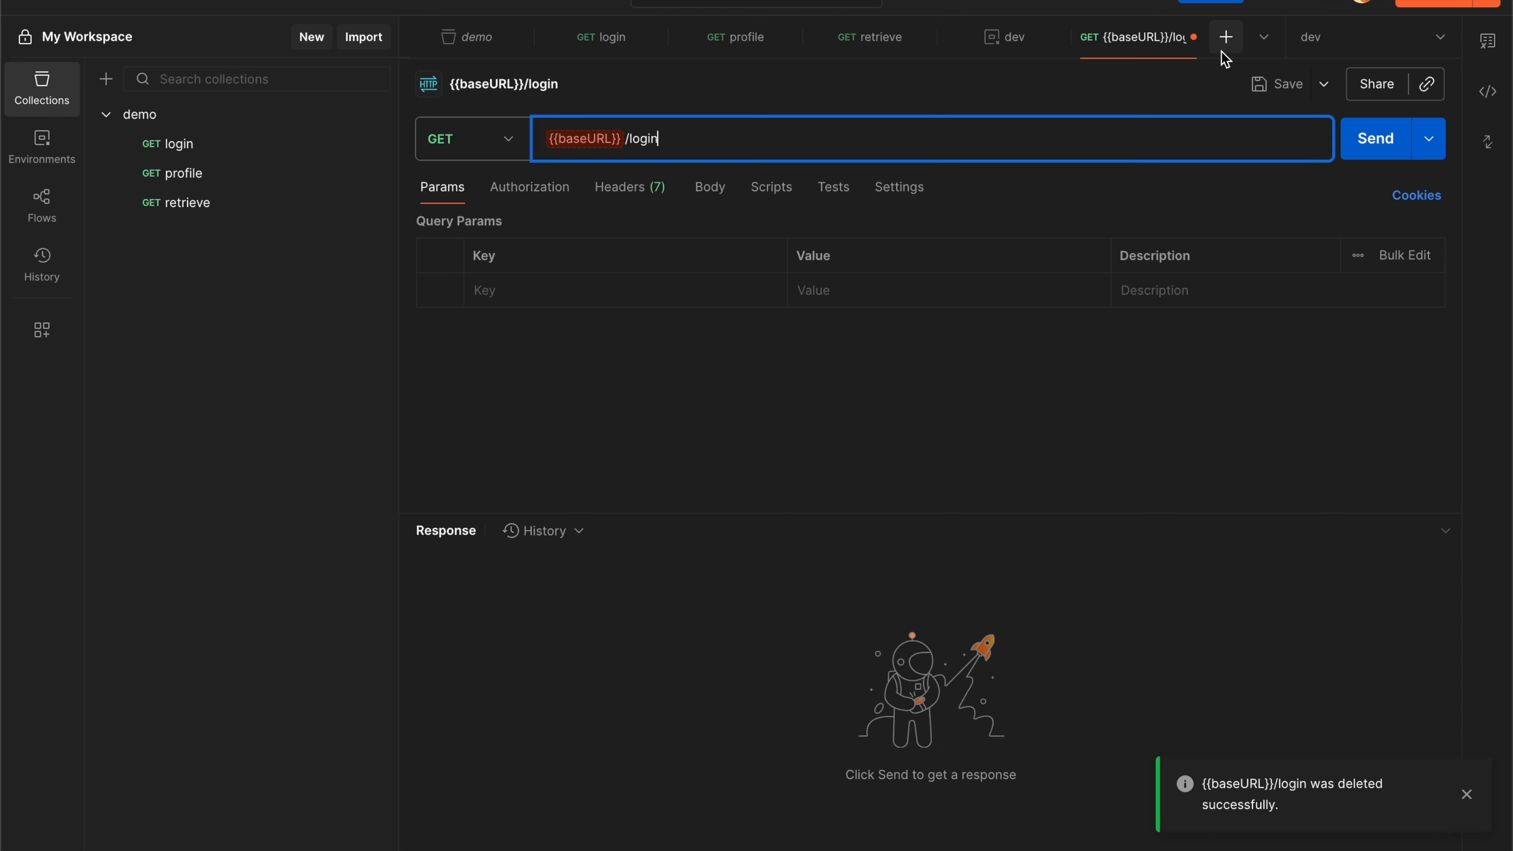
pyautogui.click(624, 140)
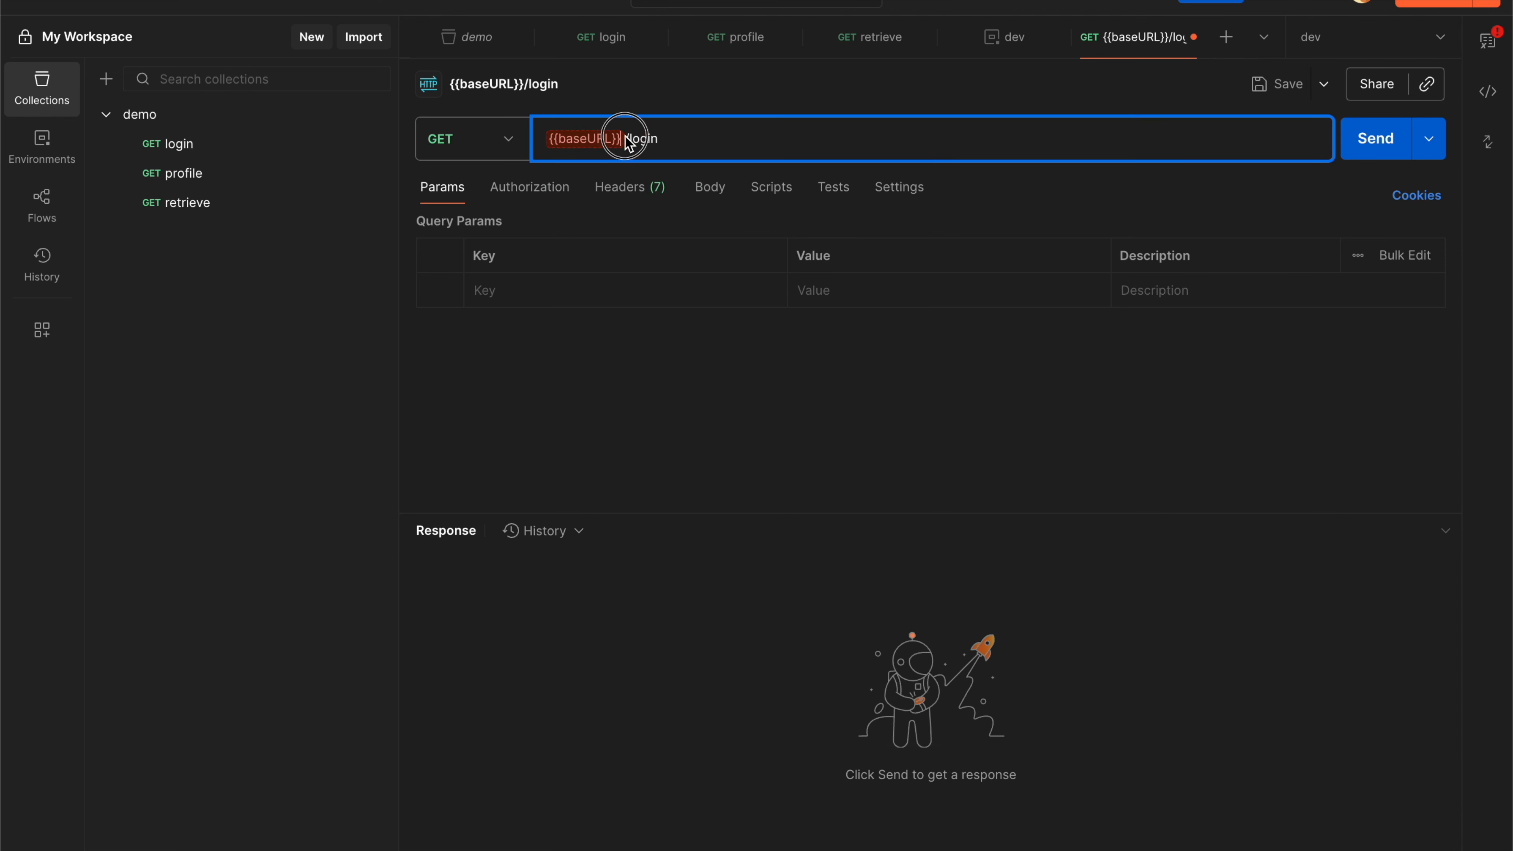
pyautogui.press('shift+super+Left')
pyautogui.press('BackSpace')
pyautogui.write('https://api.temp.d')
pyautogui.write('om')
pyautogui.press('super+a')
pyautogui.click(675, 398)
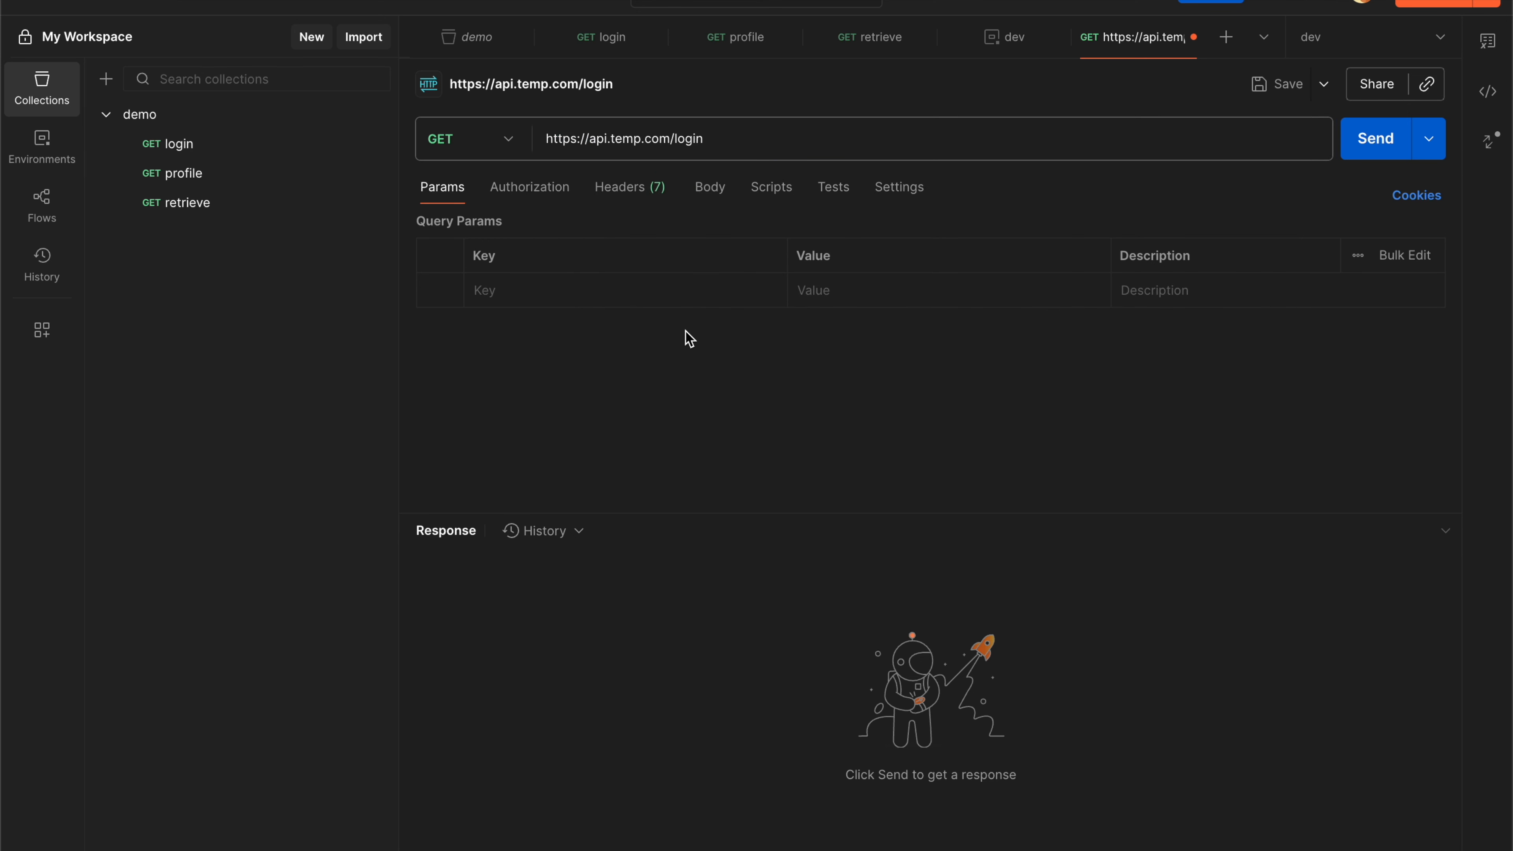
# Step: Store api.temp.com from the request URL in a new variable named envBaseURL with Environment scope
pyautogui.tripleClick(667, 141)
pyautogui.click(614, 141)
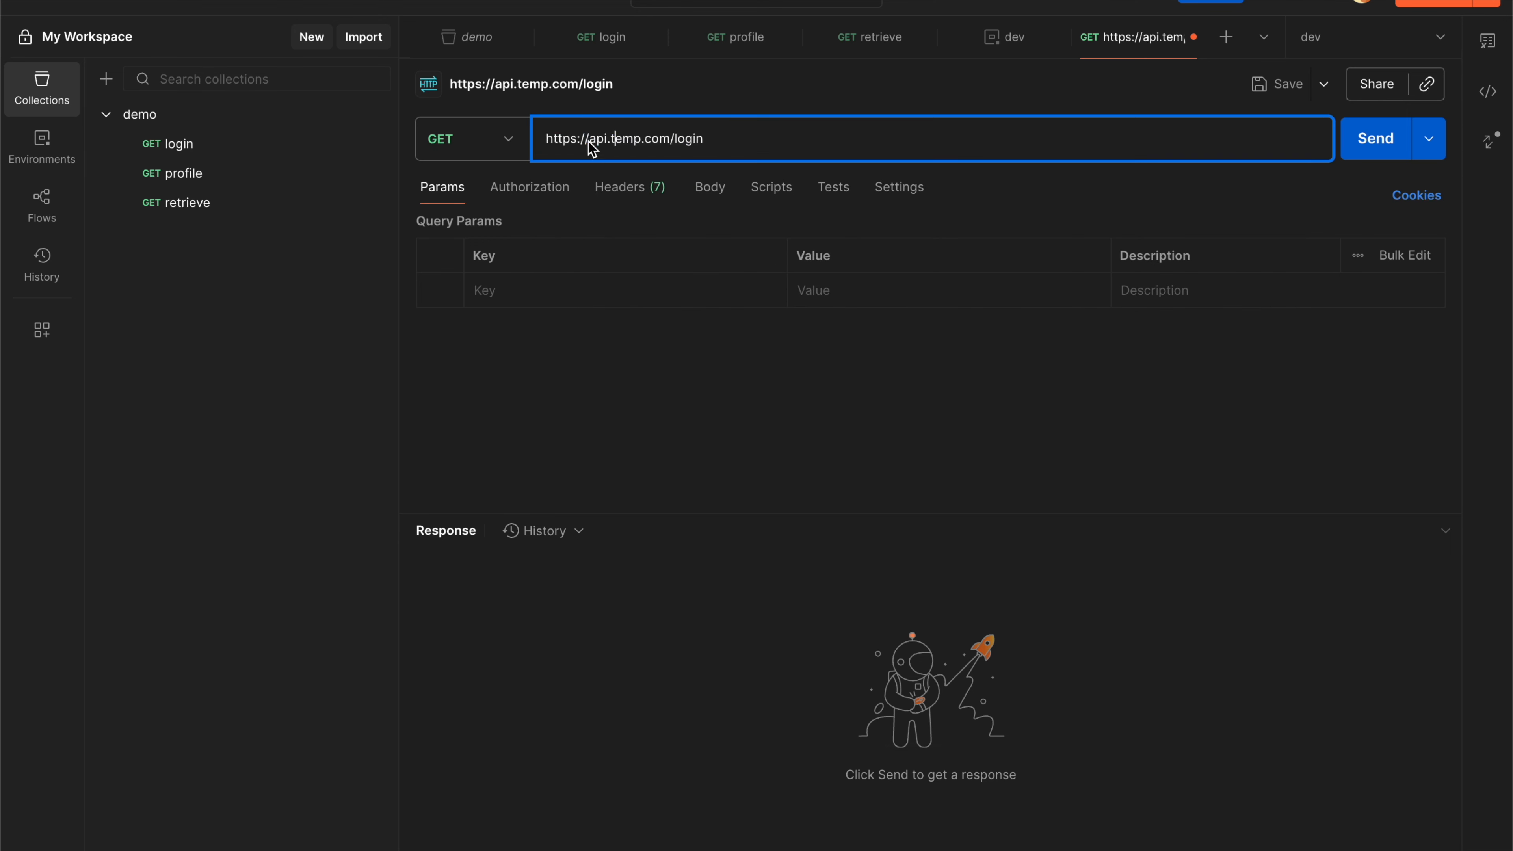
pyautogui.doubleClick(665, 139)
pyautogui.rightClick(640, 133)
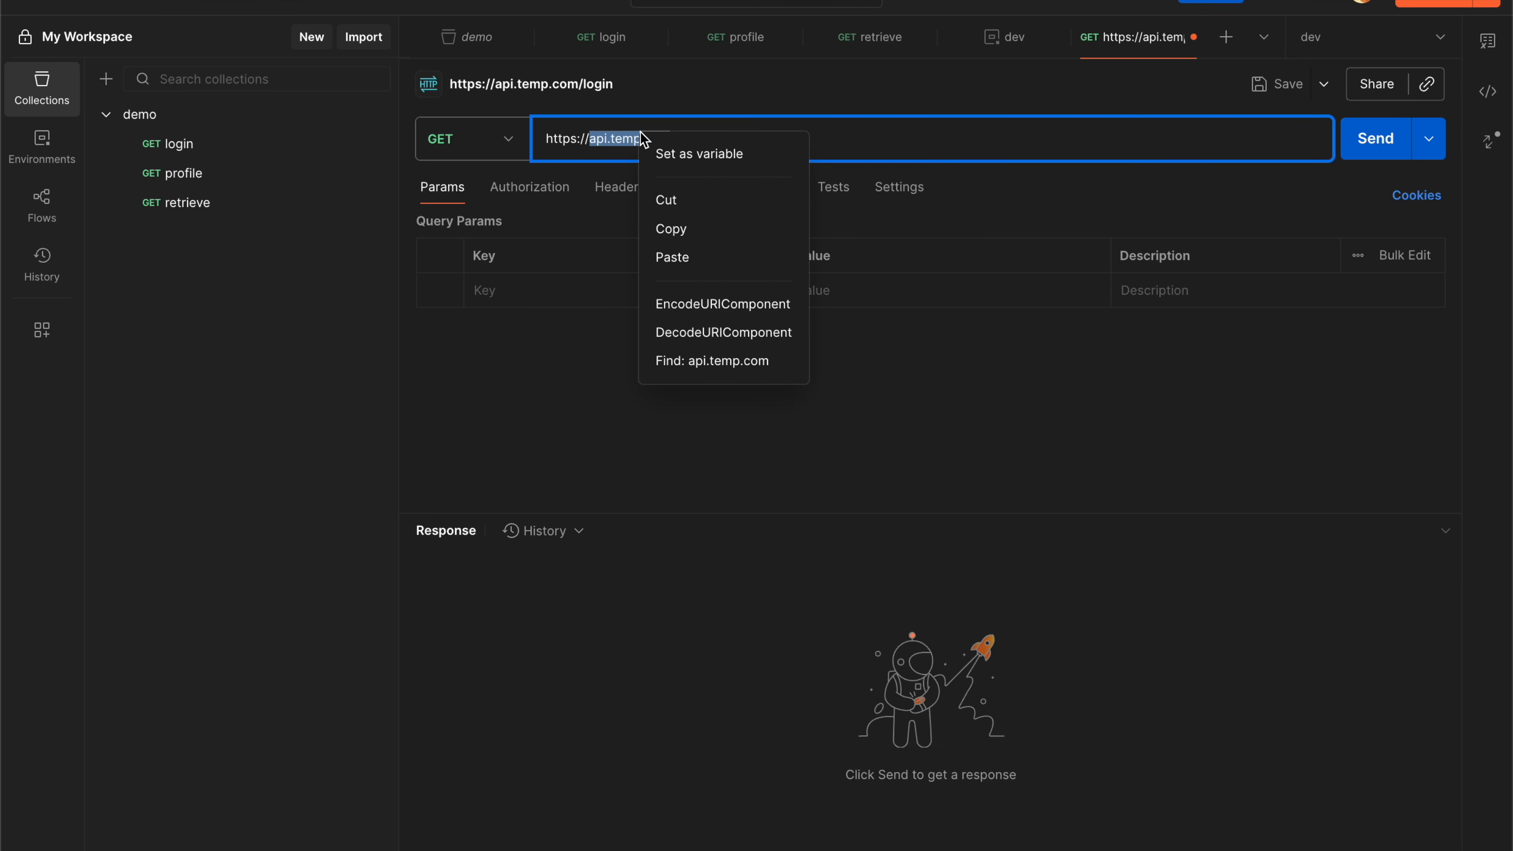
pyautogui.click(678, 152)
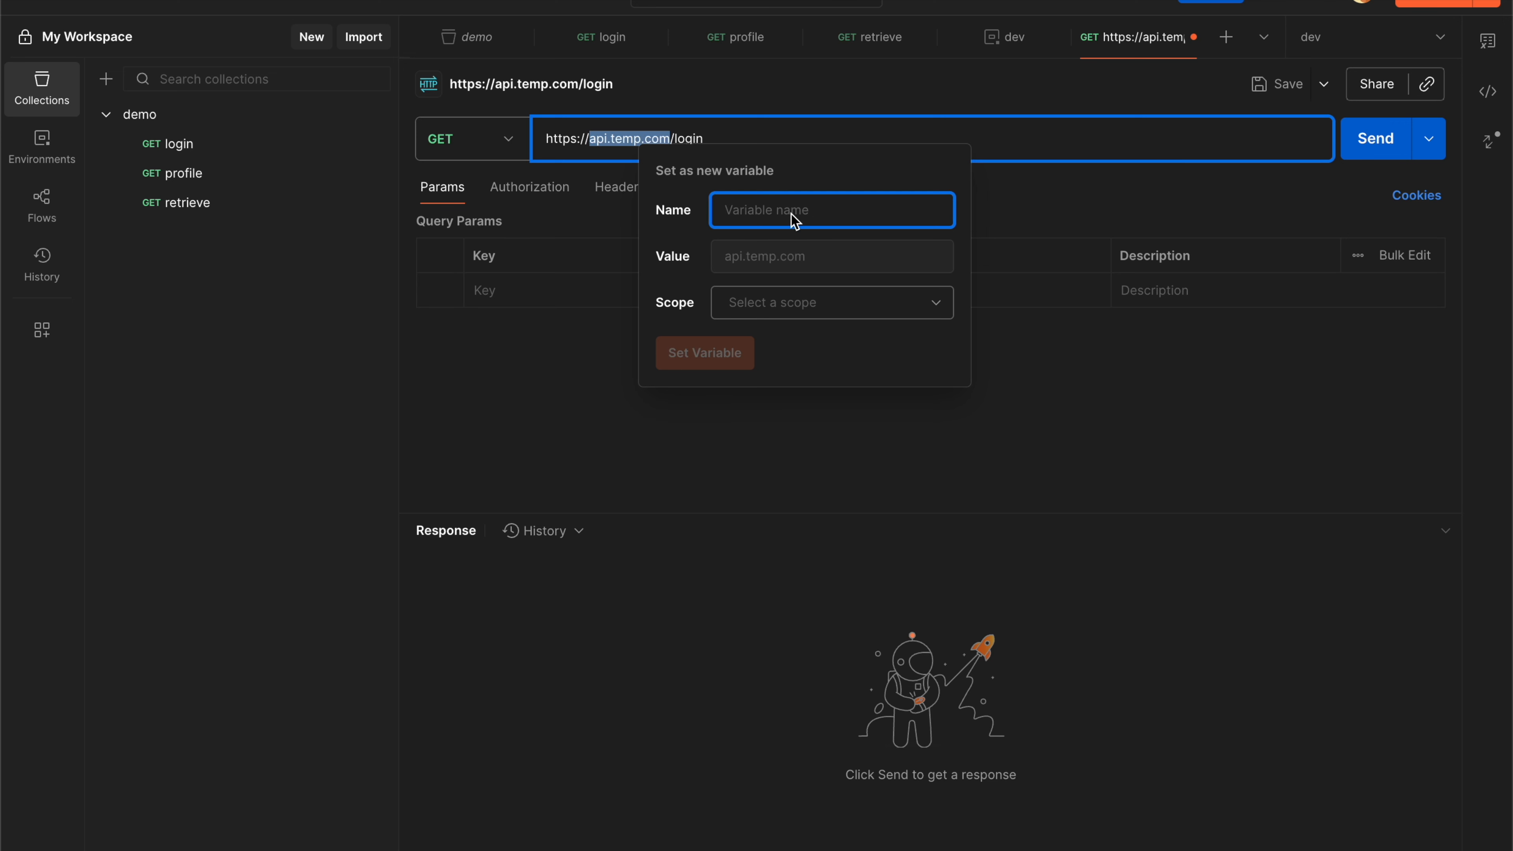
pyautogui.write('env')
pyautogui.write('_base_url')
pyautogui.hotkey('ctrl', 'a')
pyautogui.press('BackSpace')
pyautogui.write('envBaseURL')
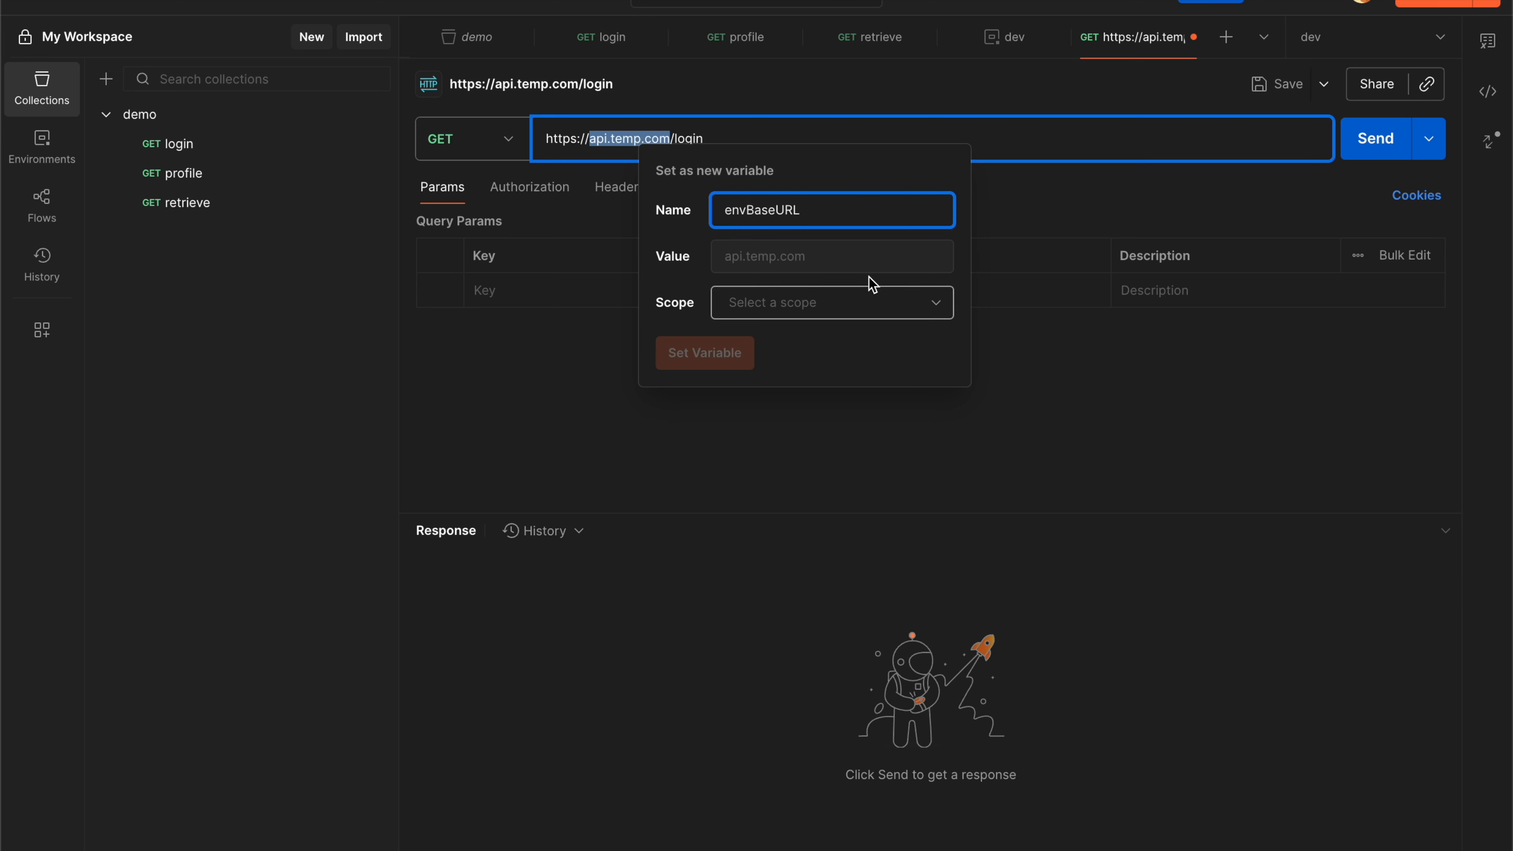
pyautogui.click(773, 307)
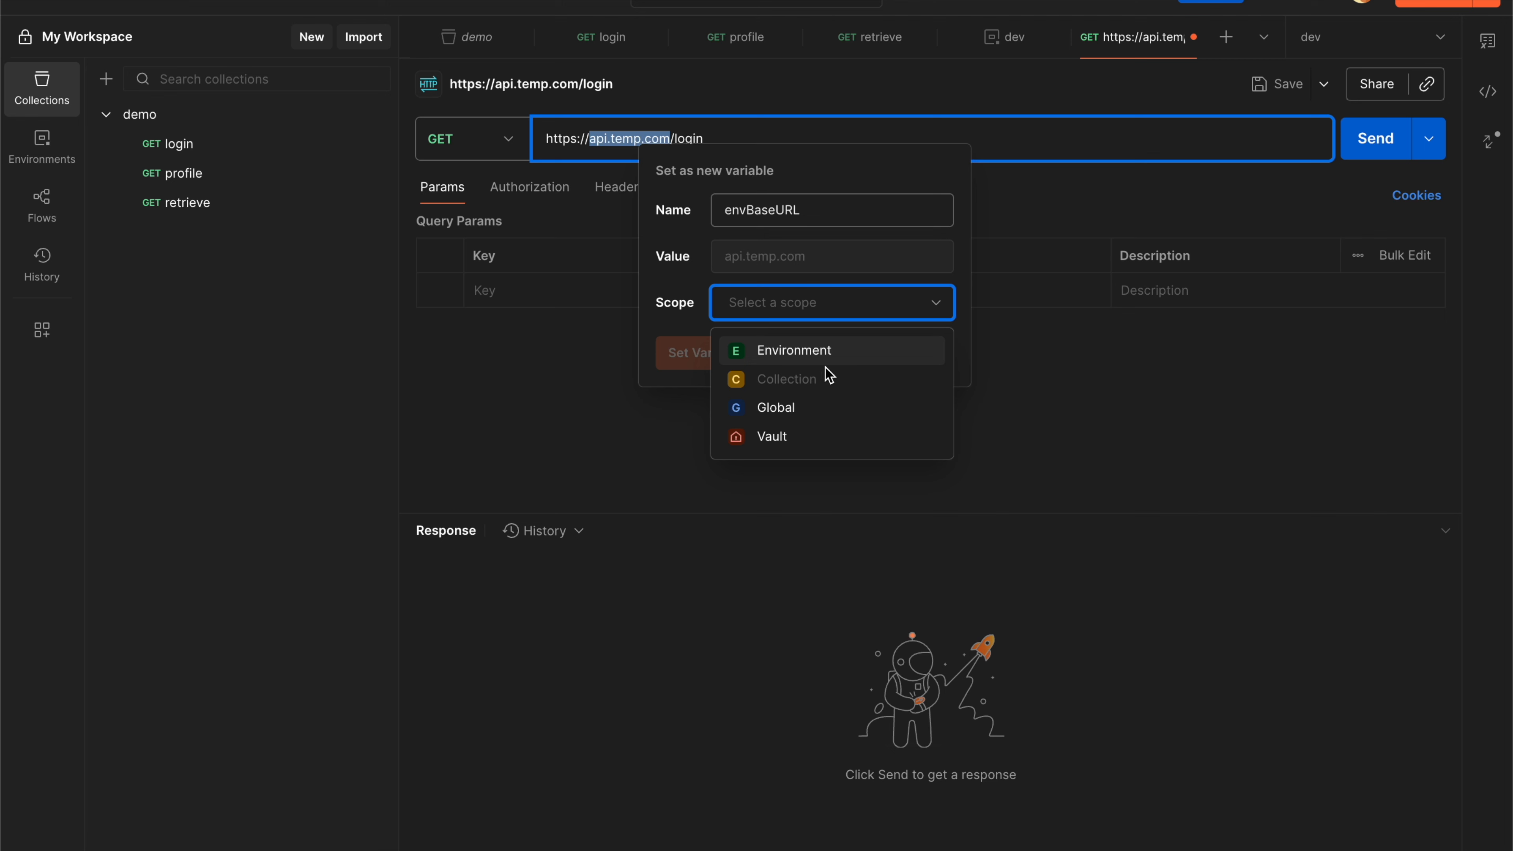
pyautogui.click(850, 352)
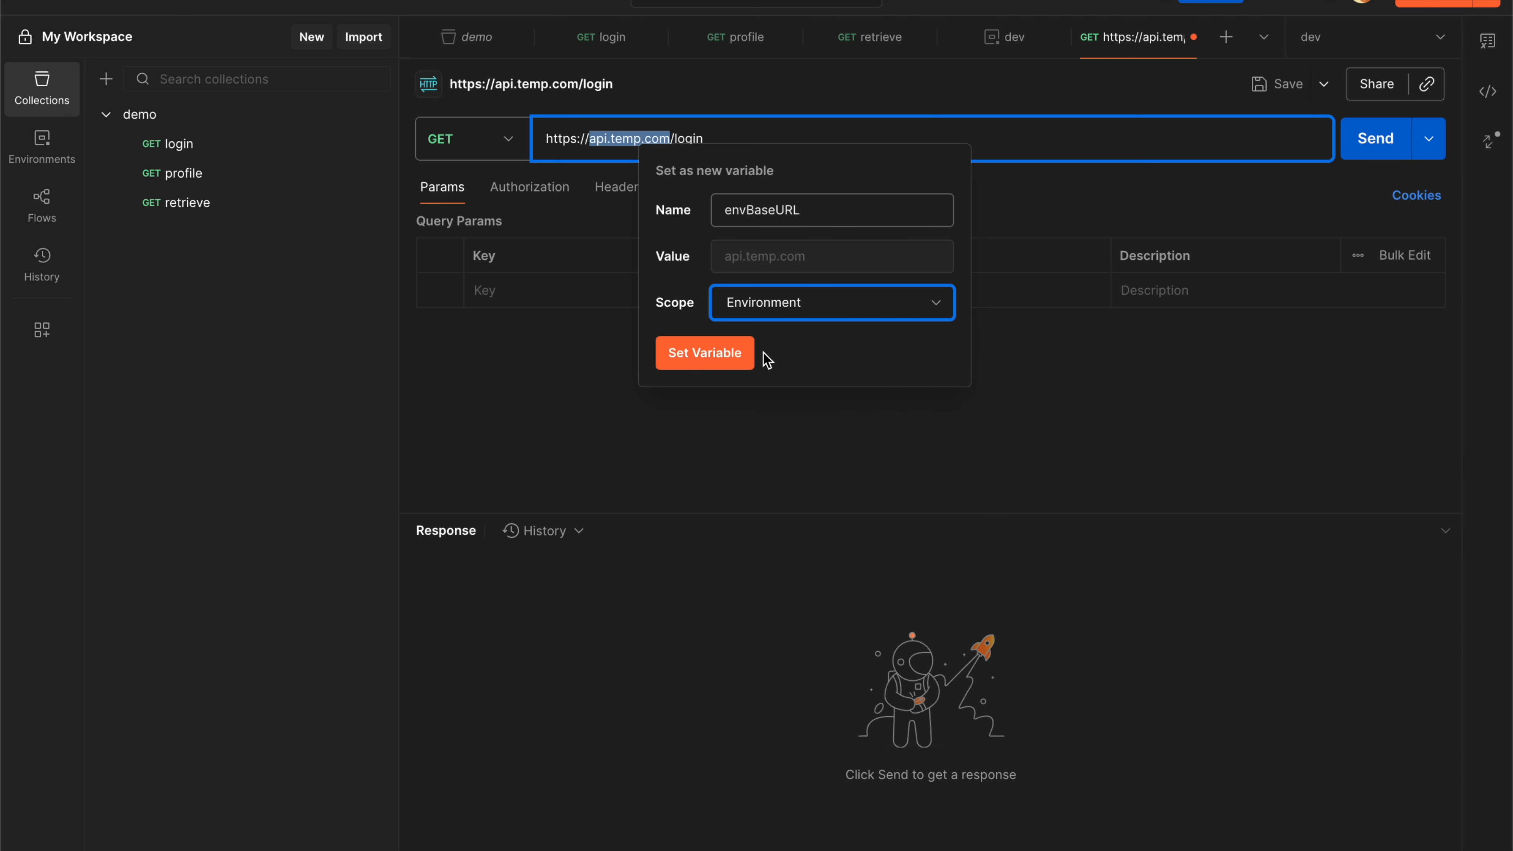
pyautogui.click(709, 357)
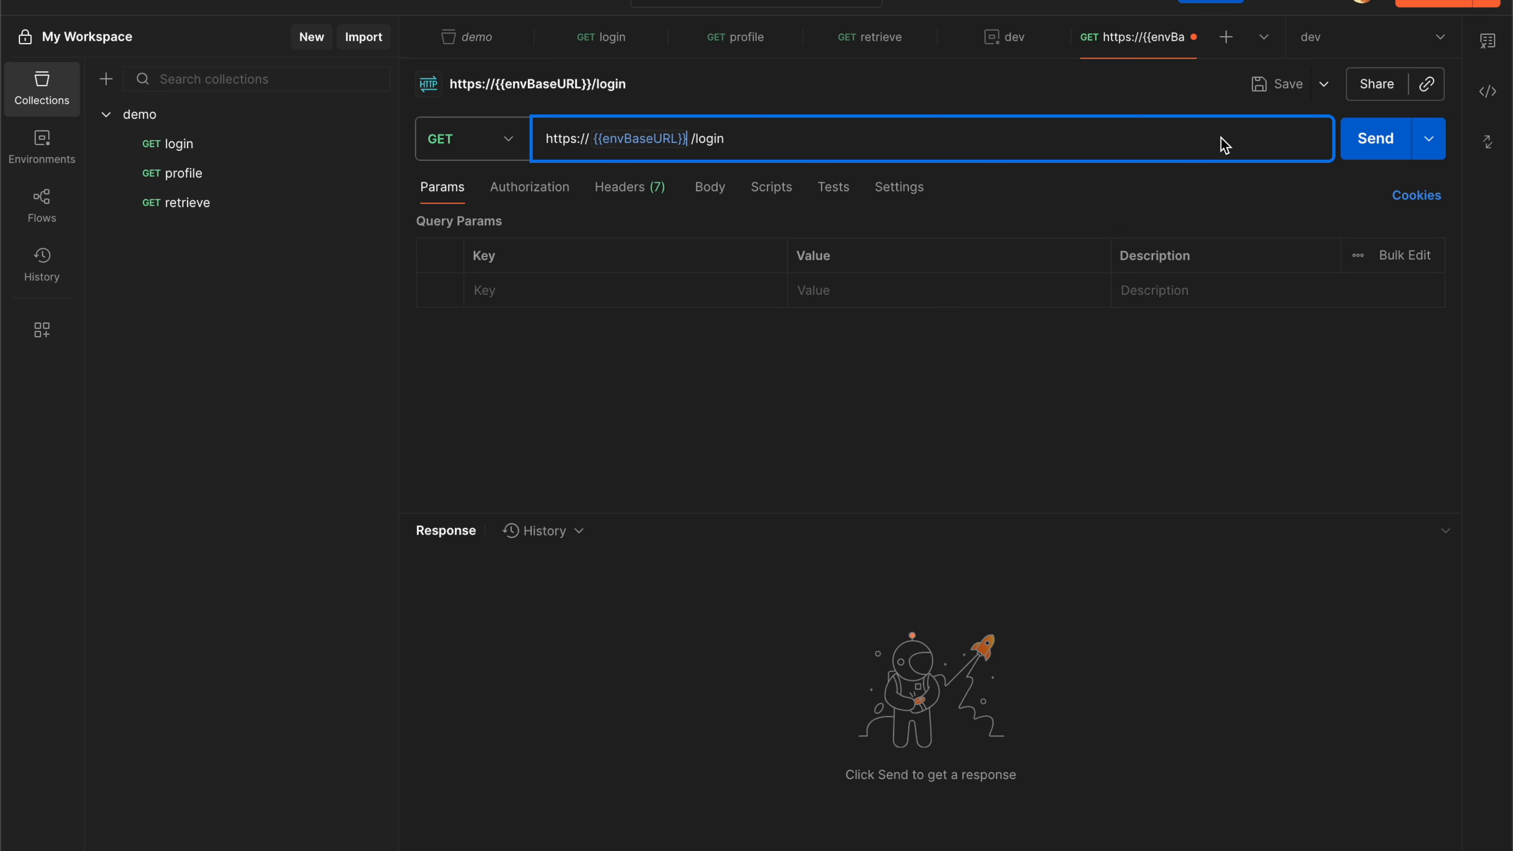
pyautogui.click(945, 380)
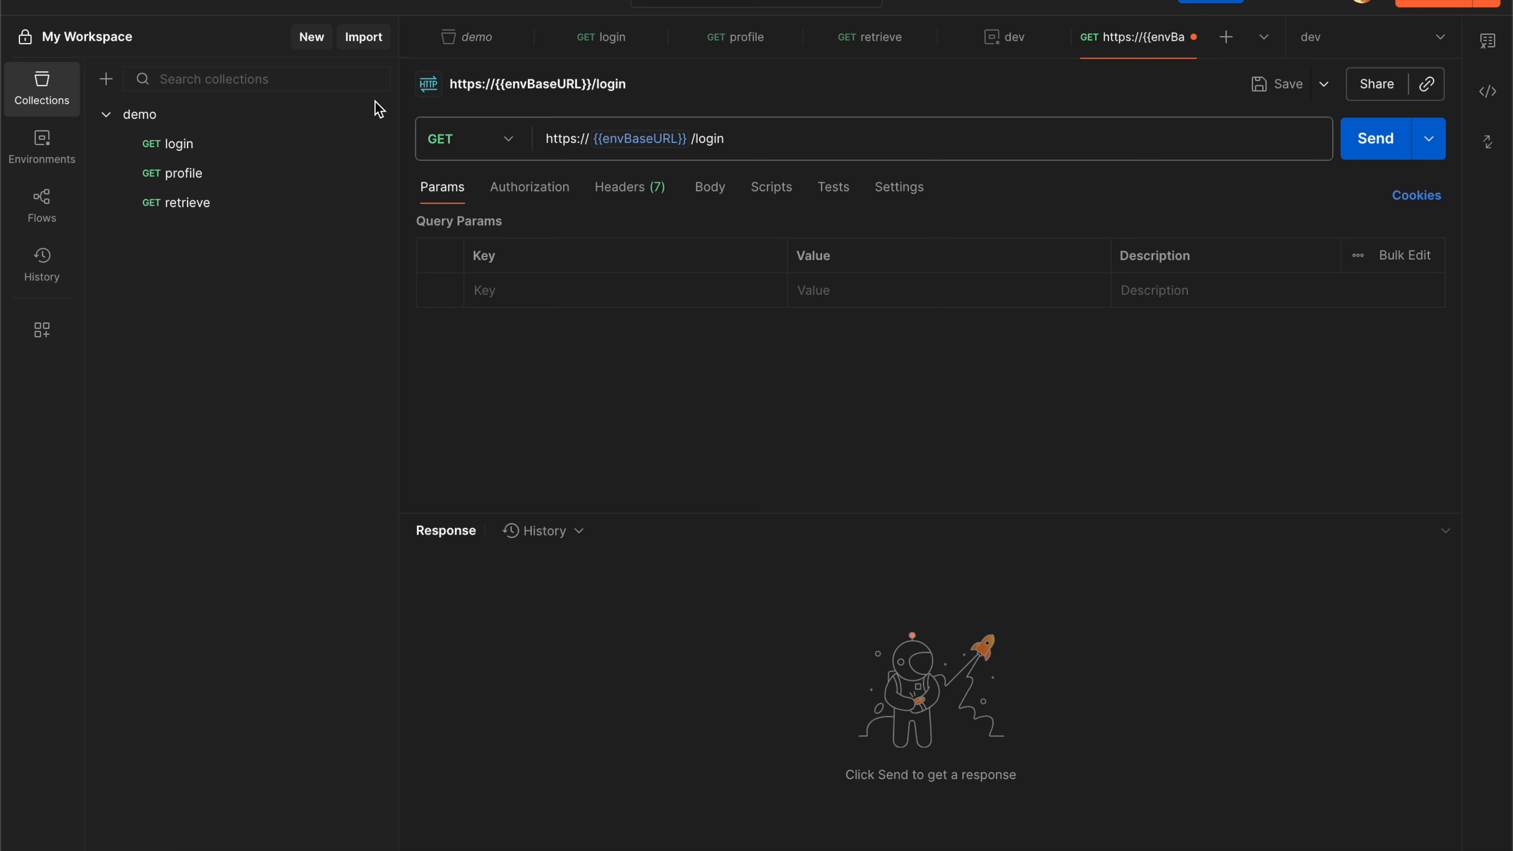
pyautogui.moveTo(640, 138)
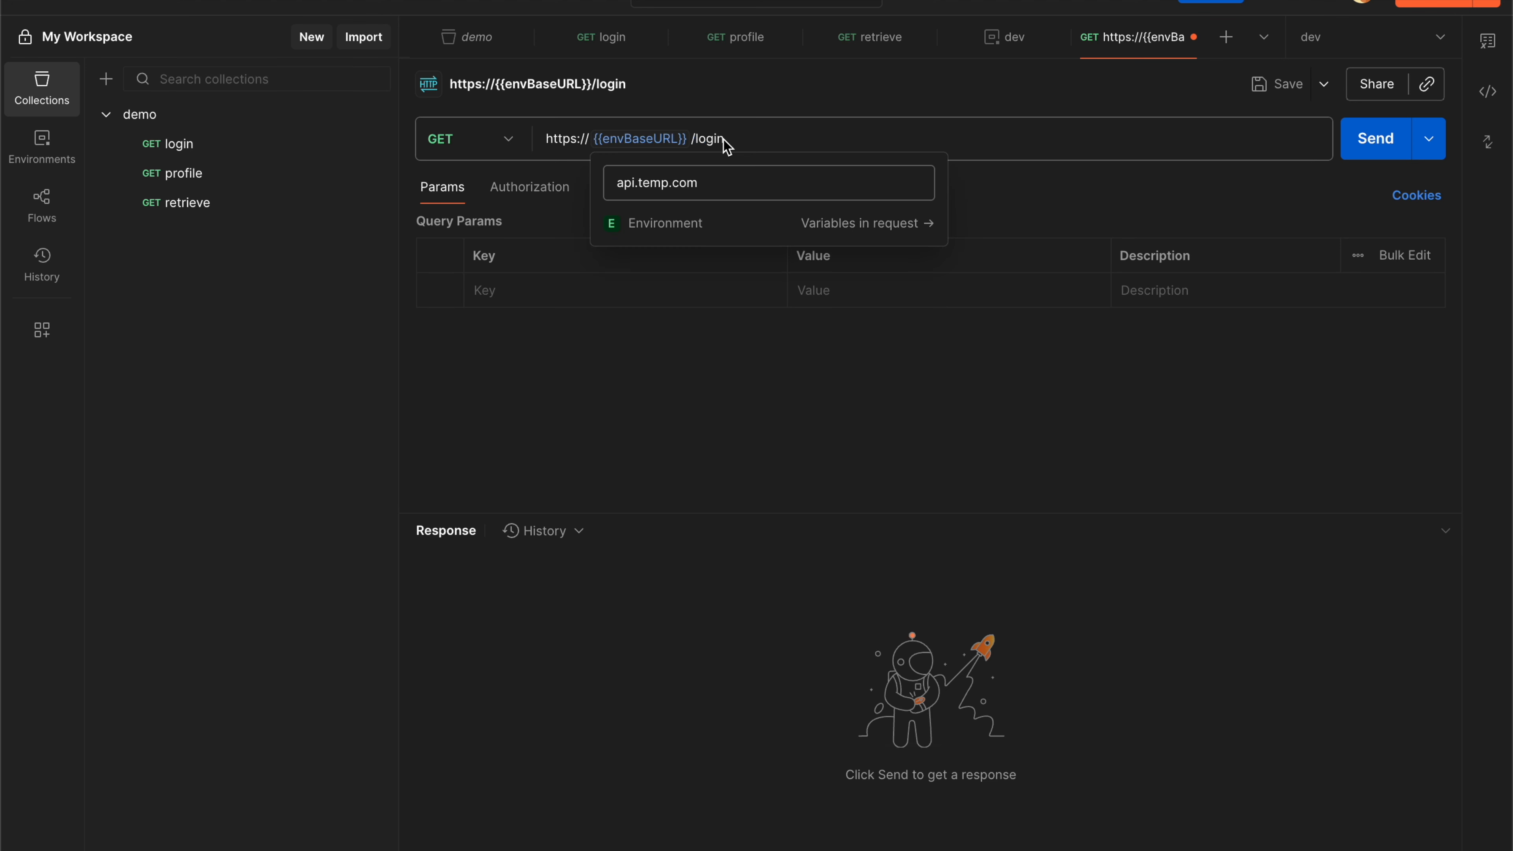
pyautogui.click(1225, 37)
pyautogui.write('https://')
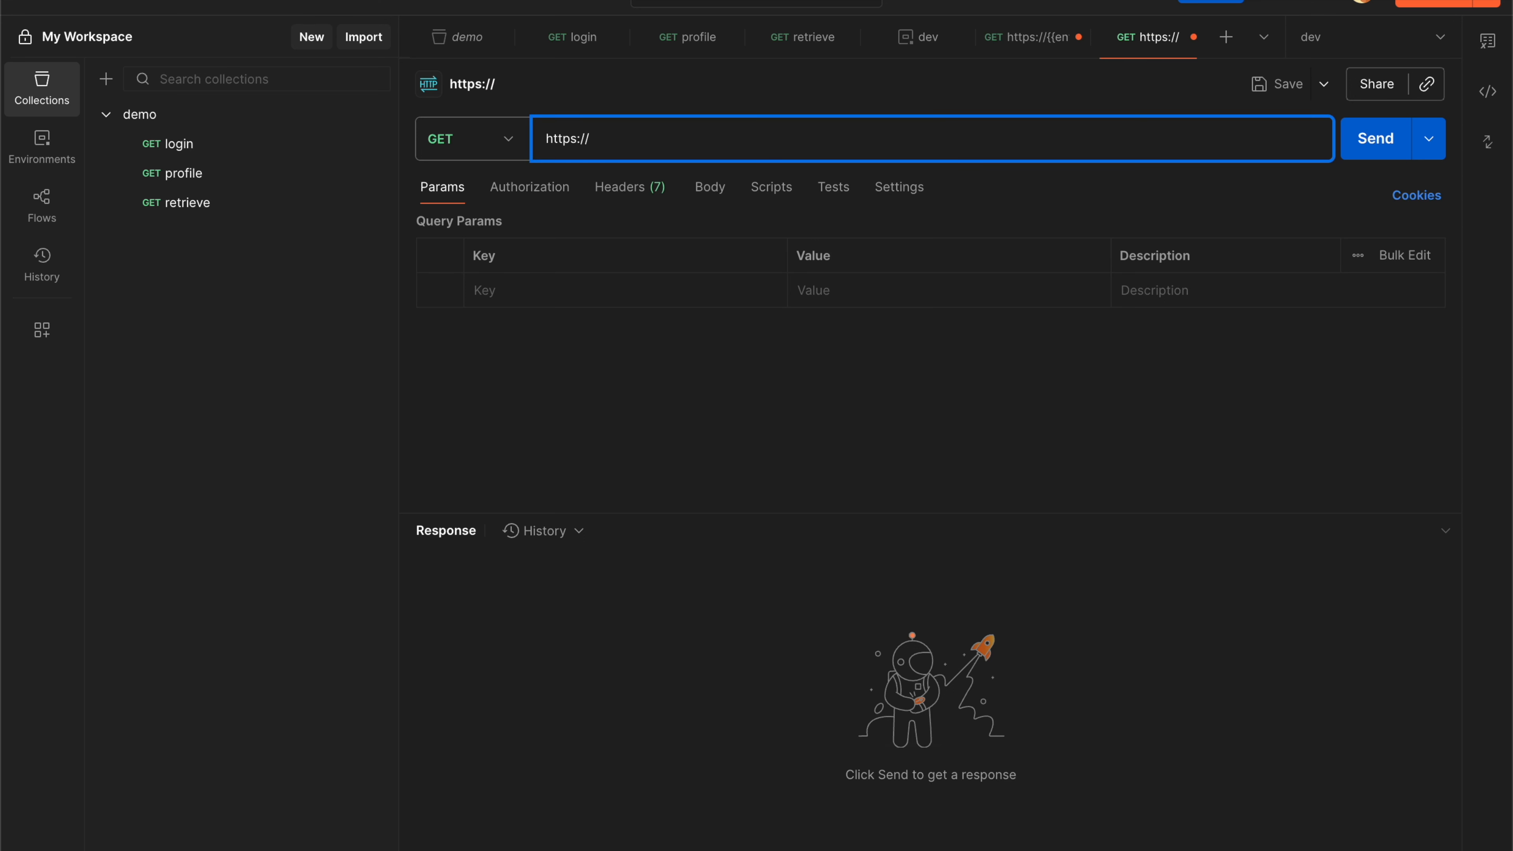
pyautogui.write('demo.api')
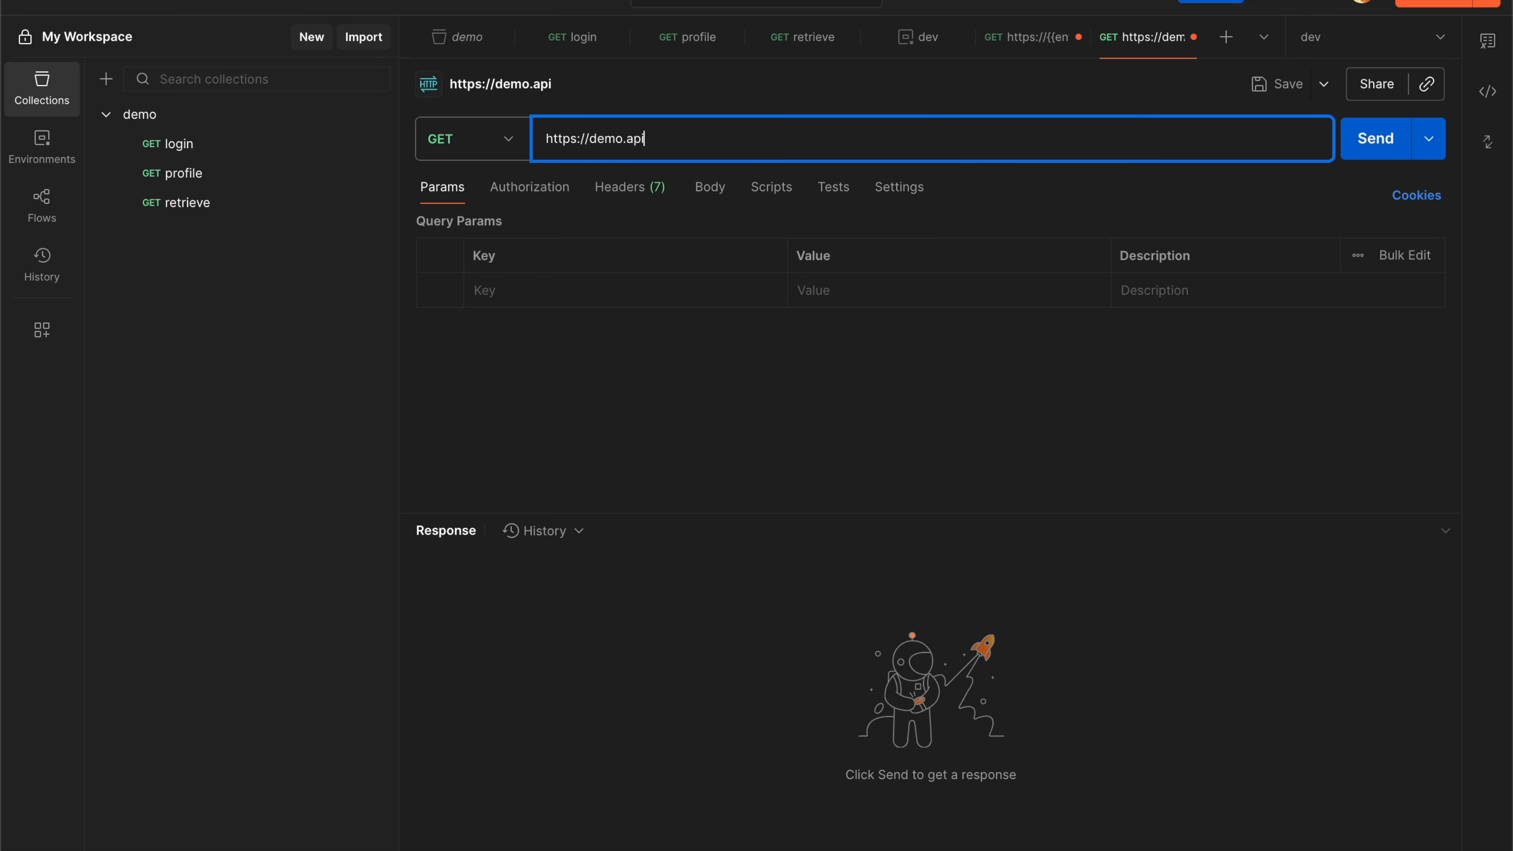
pyautogui.write('.com/login')
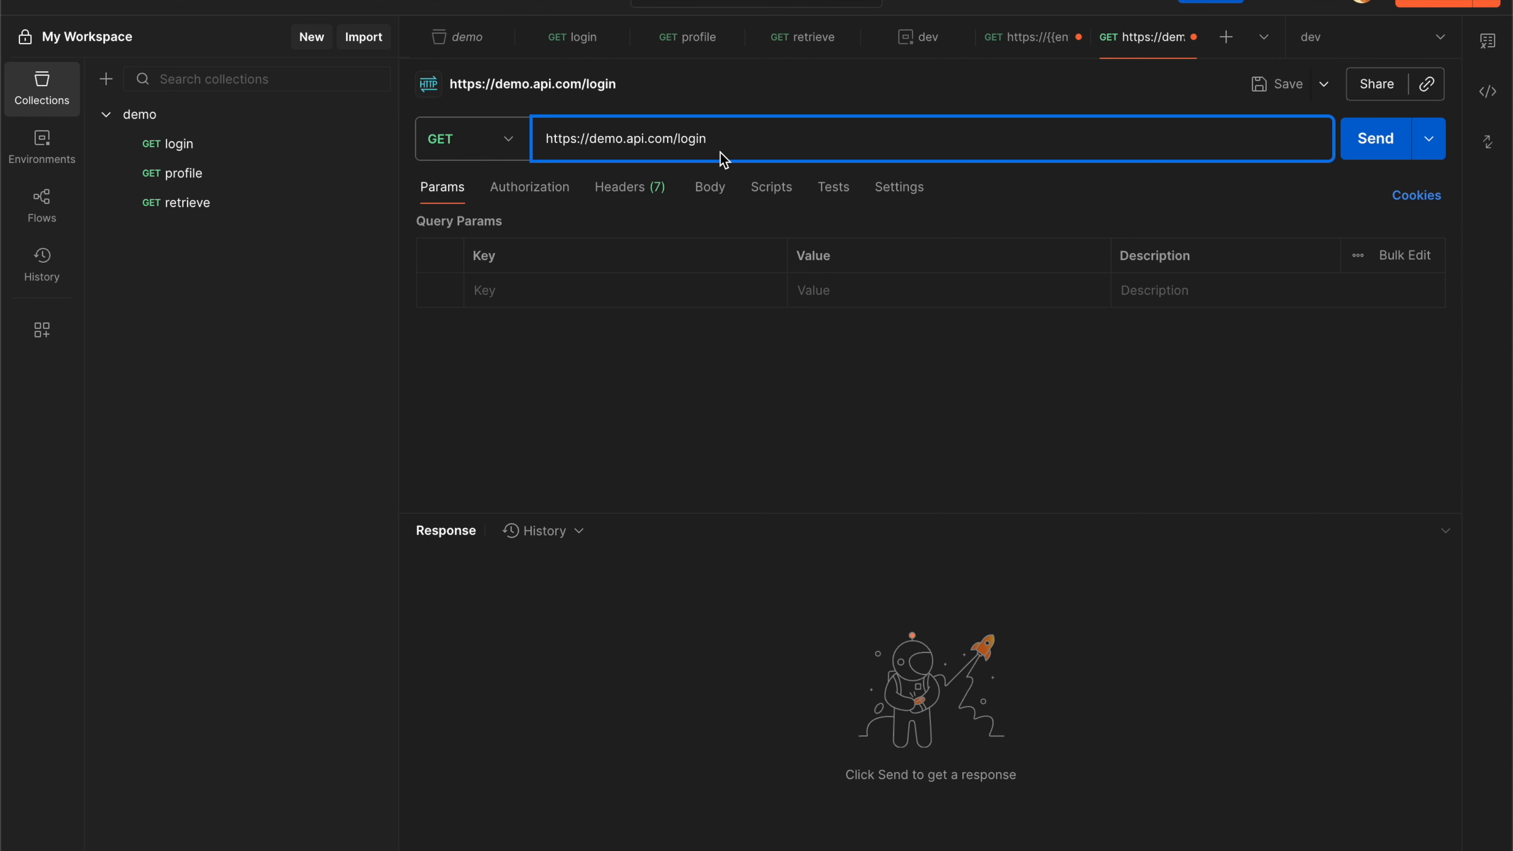
# Step: Store demo.api.com from the new request's URL in a new Vault-scope variable named secretBaseURL
pyautogui.click(671, 140)
pyautogui.doubleClick(612, 143)
pyautogui.rightClick(613, 143)
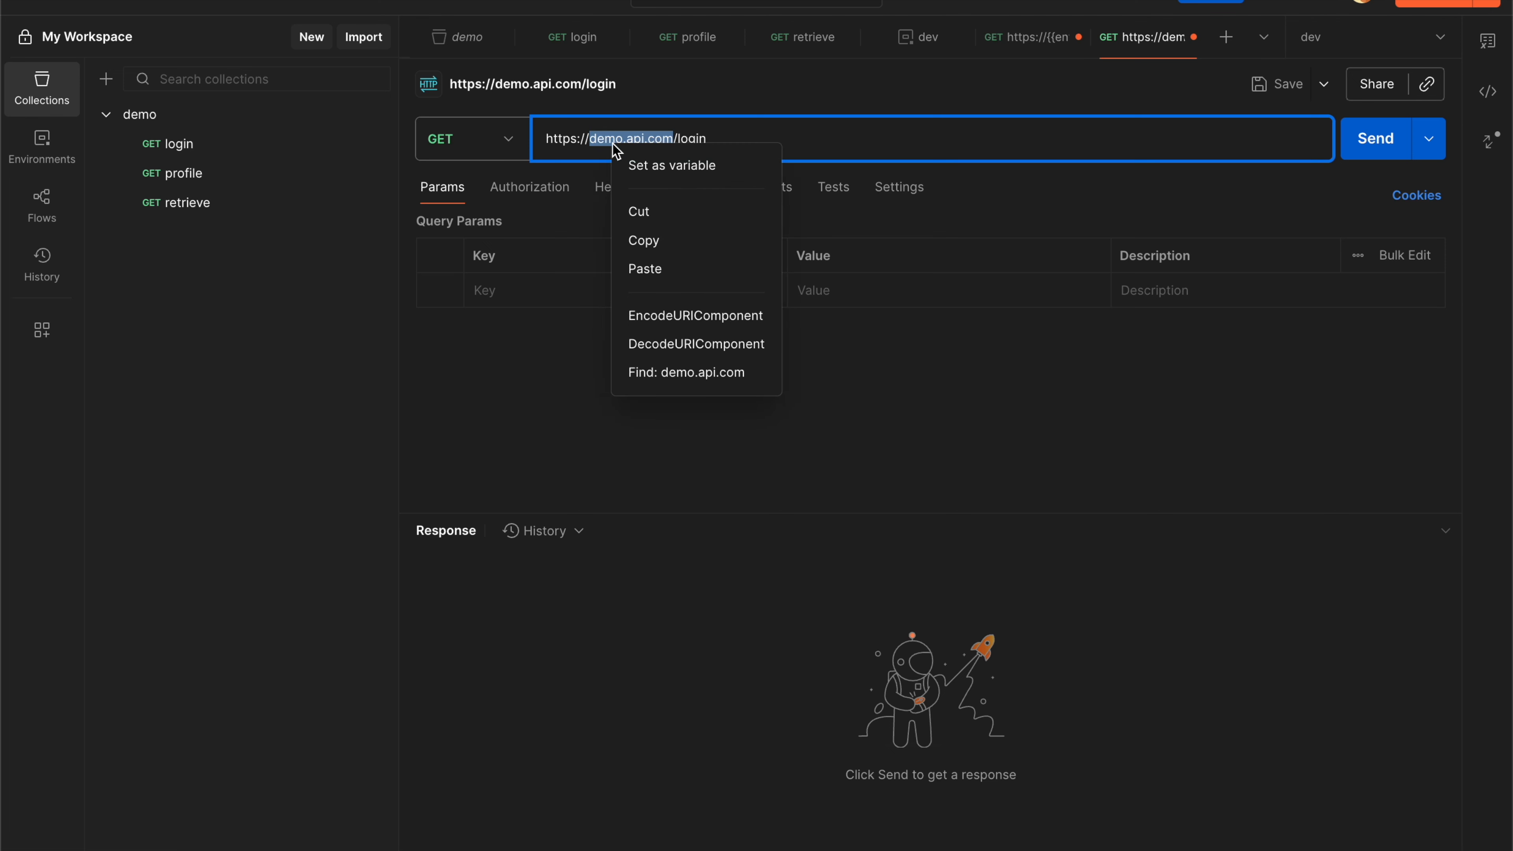
pyautogui.click(696, 162)
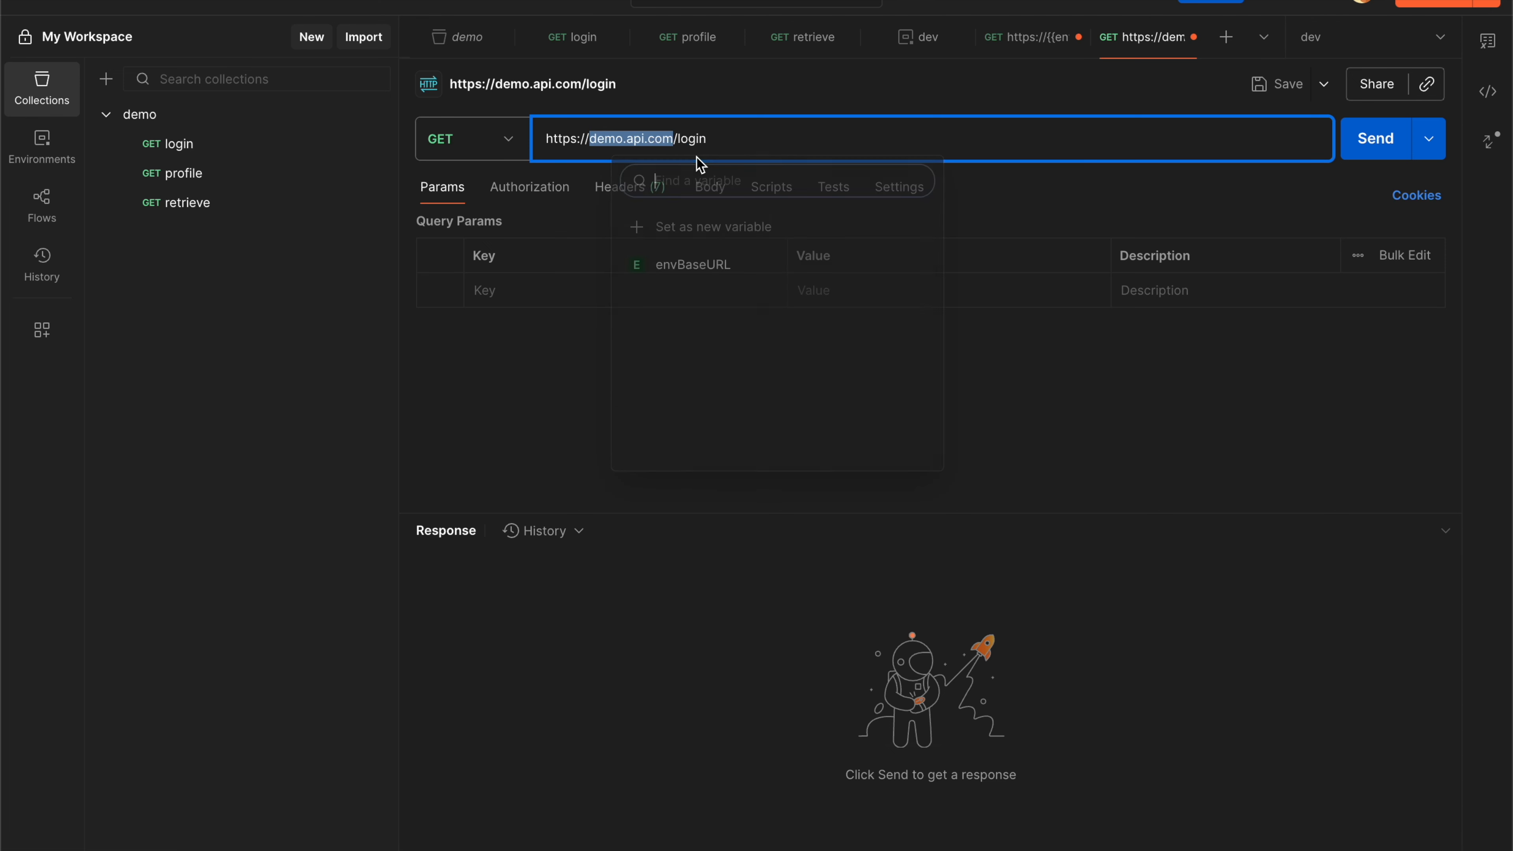
pyautogui.click(742, 229)
pyautogui.click(761, 325)
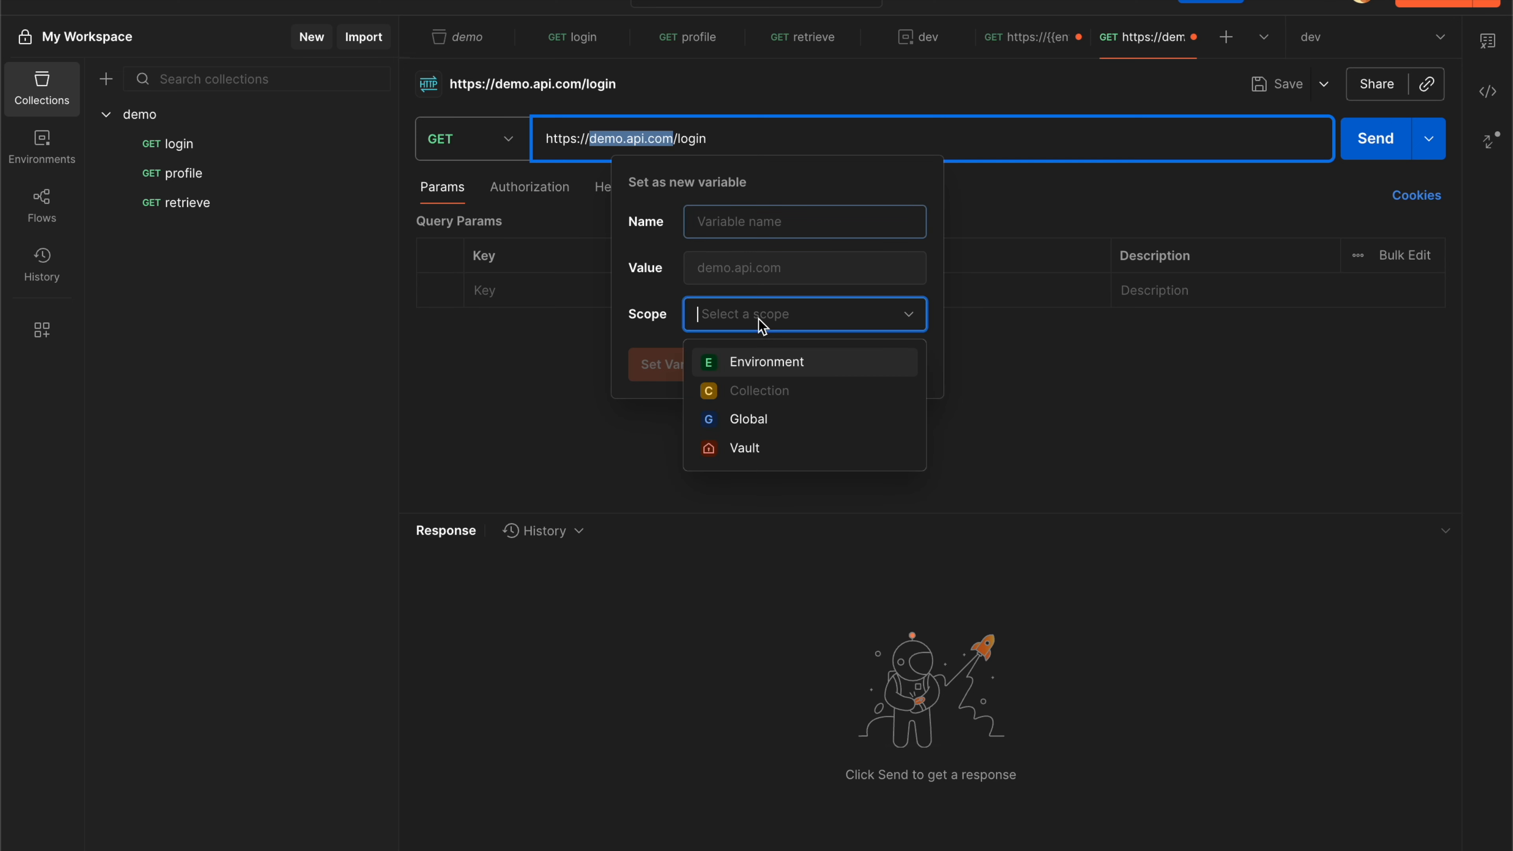
pyautogui.click(746, 448)
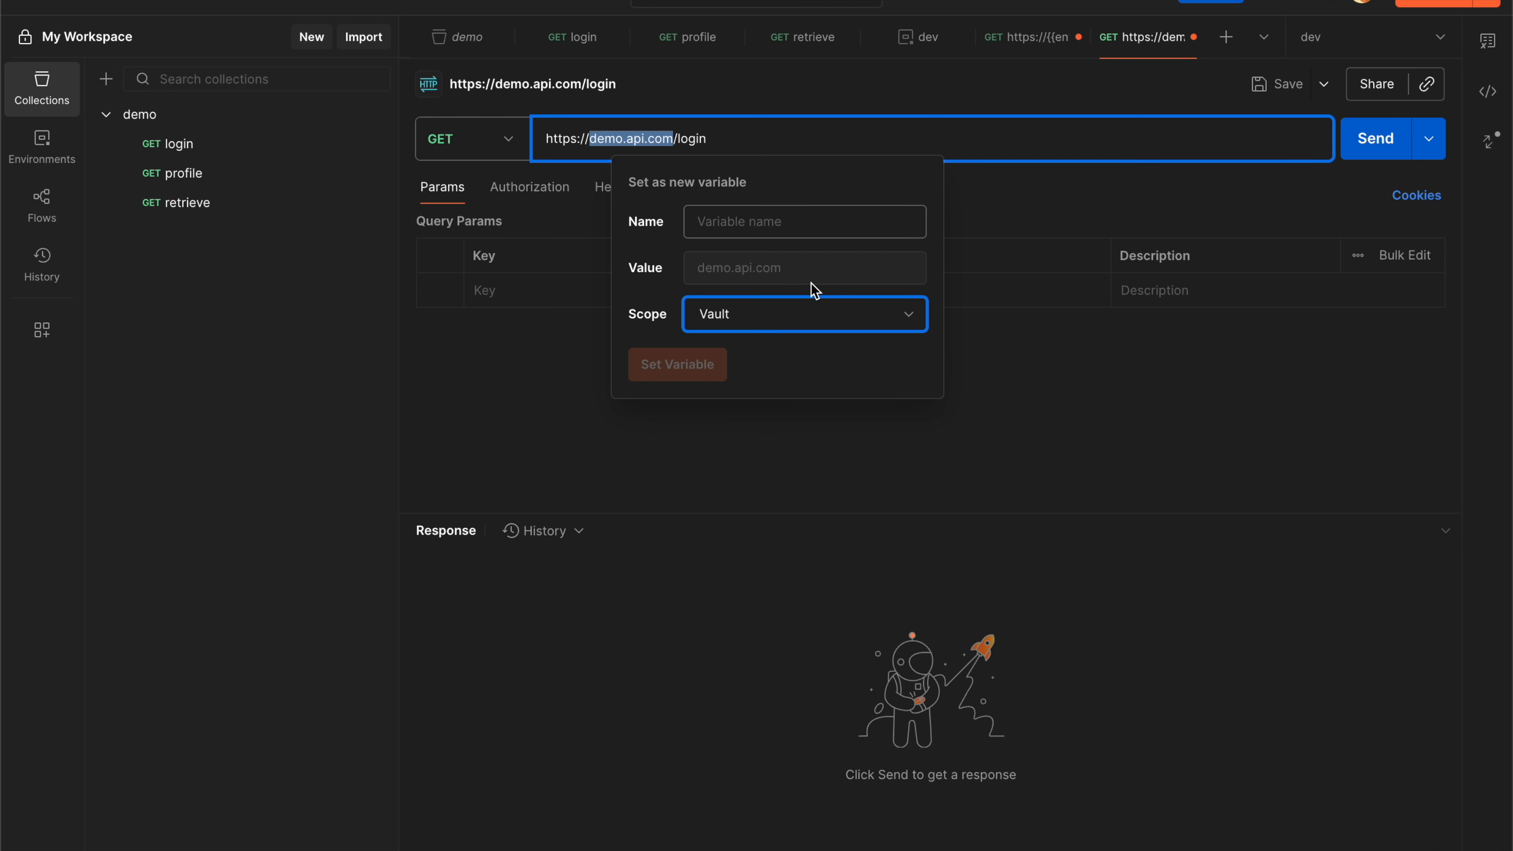
pyautogui.click(831, 234)
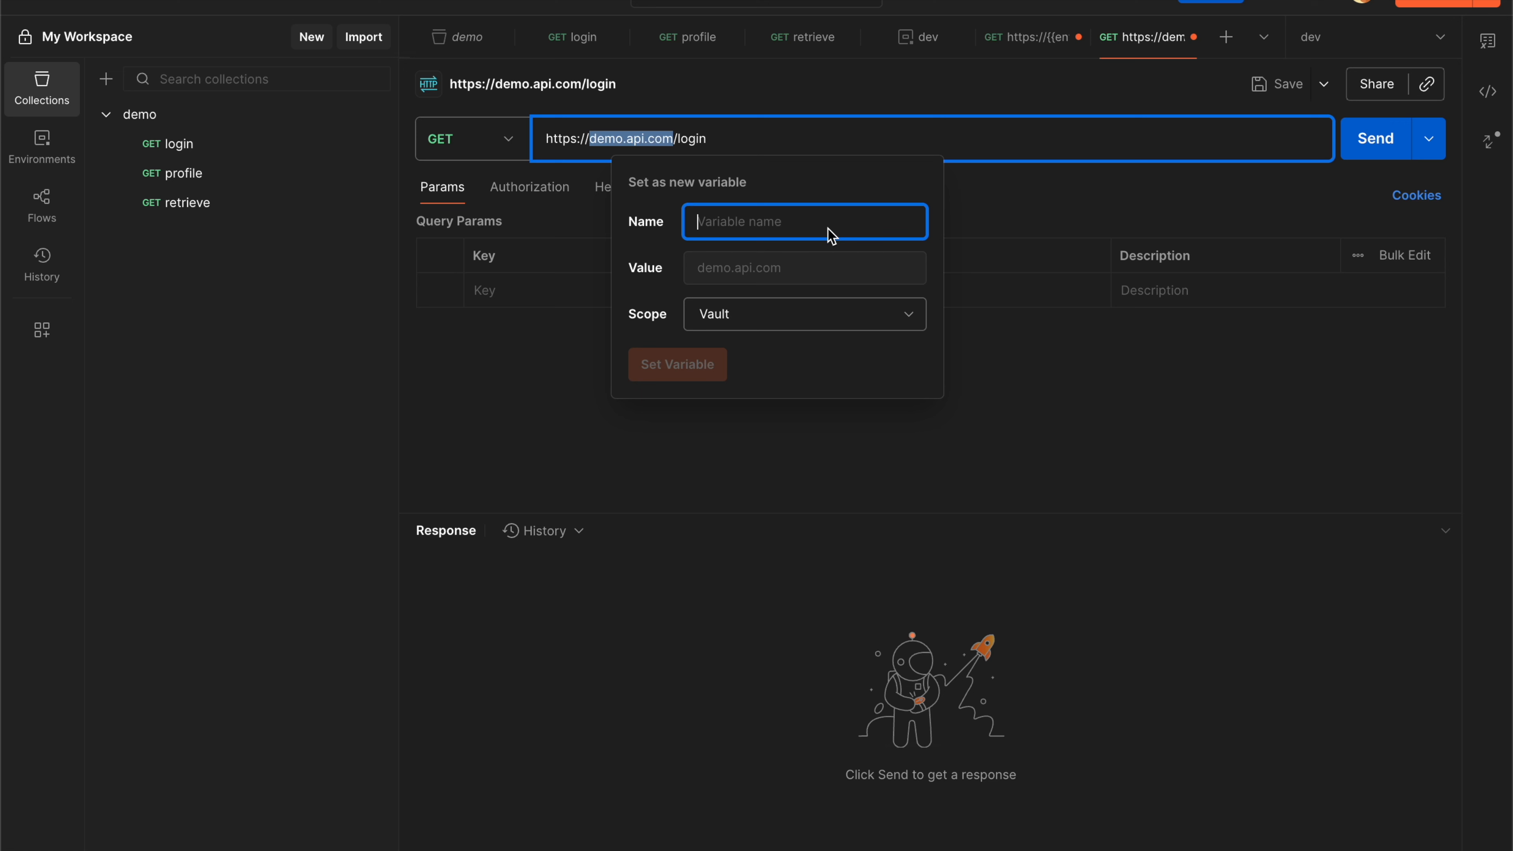
pyautogui.write('secretBase')
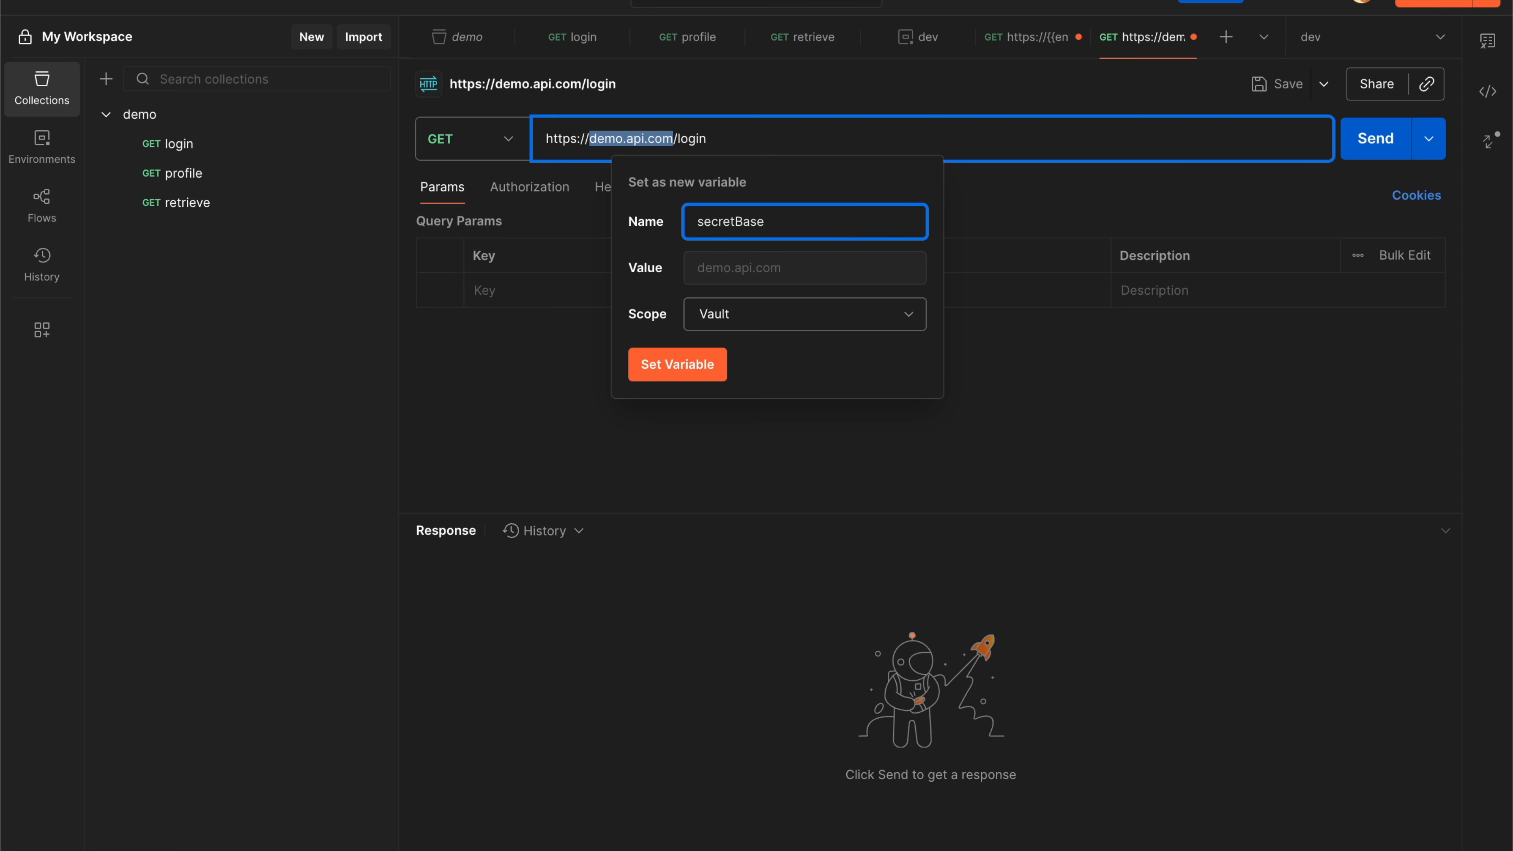
pyautogui.write('URL')
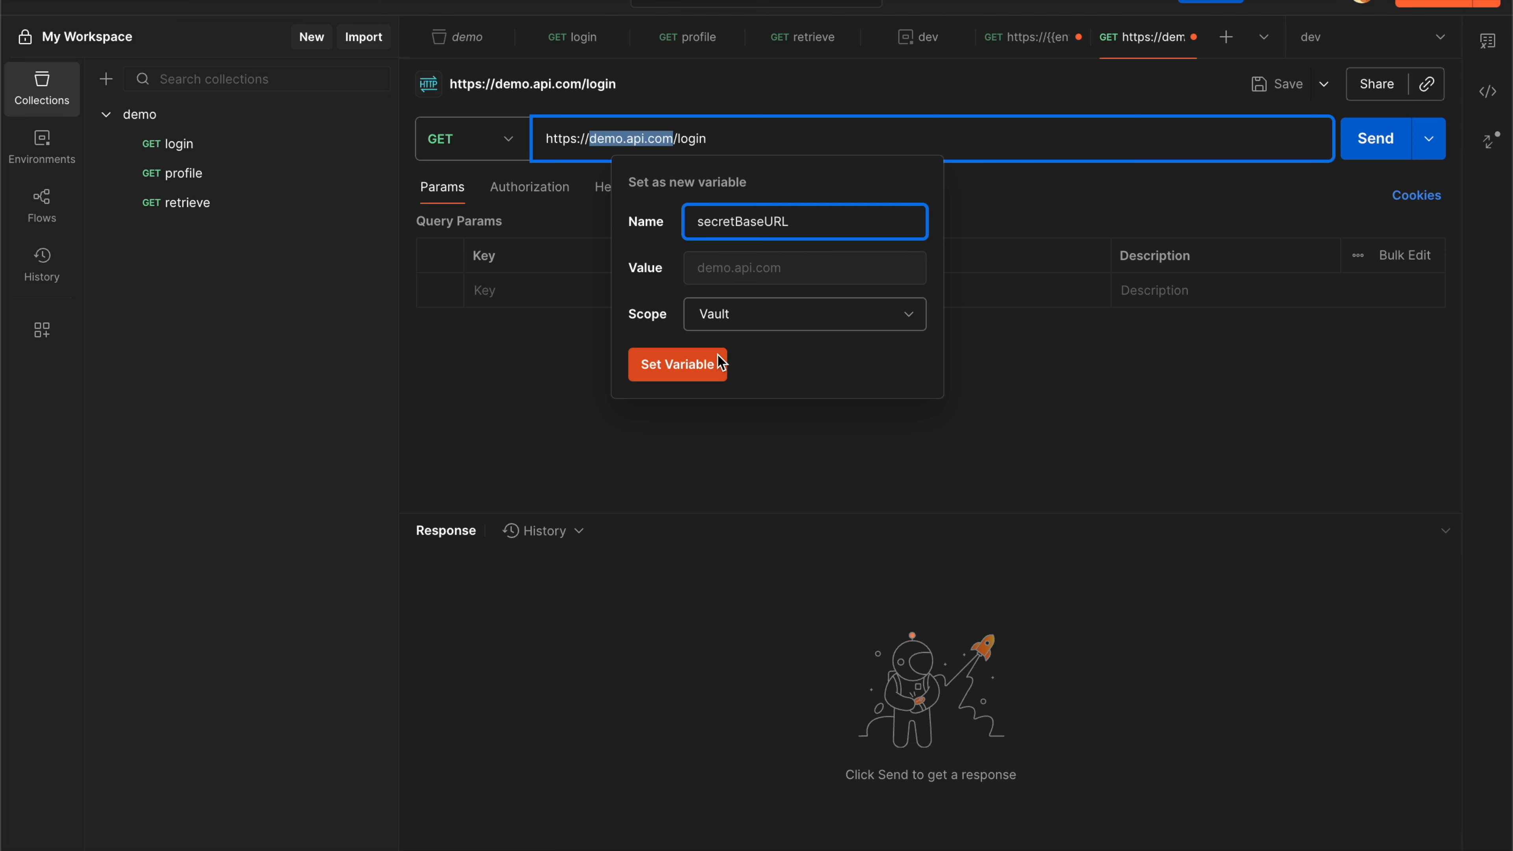
pyautogui.click(703, 364)
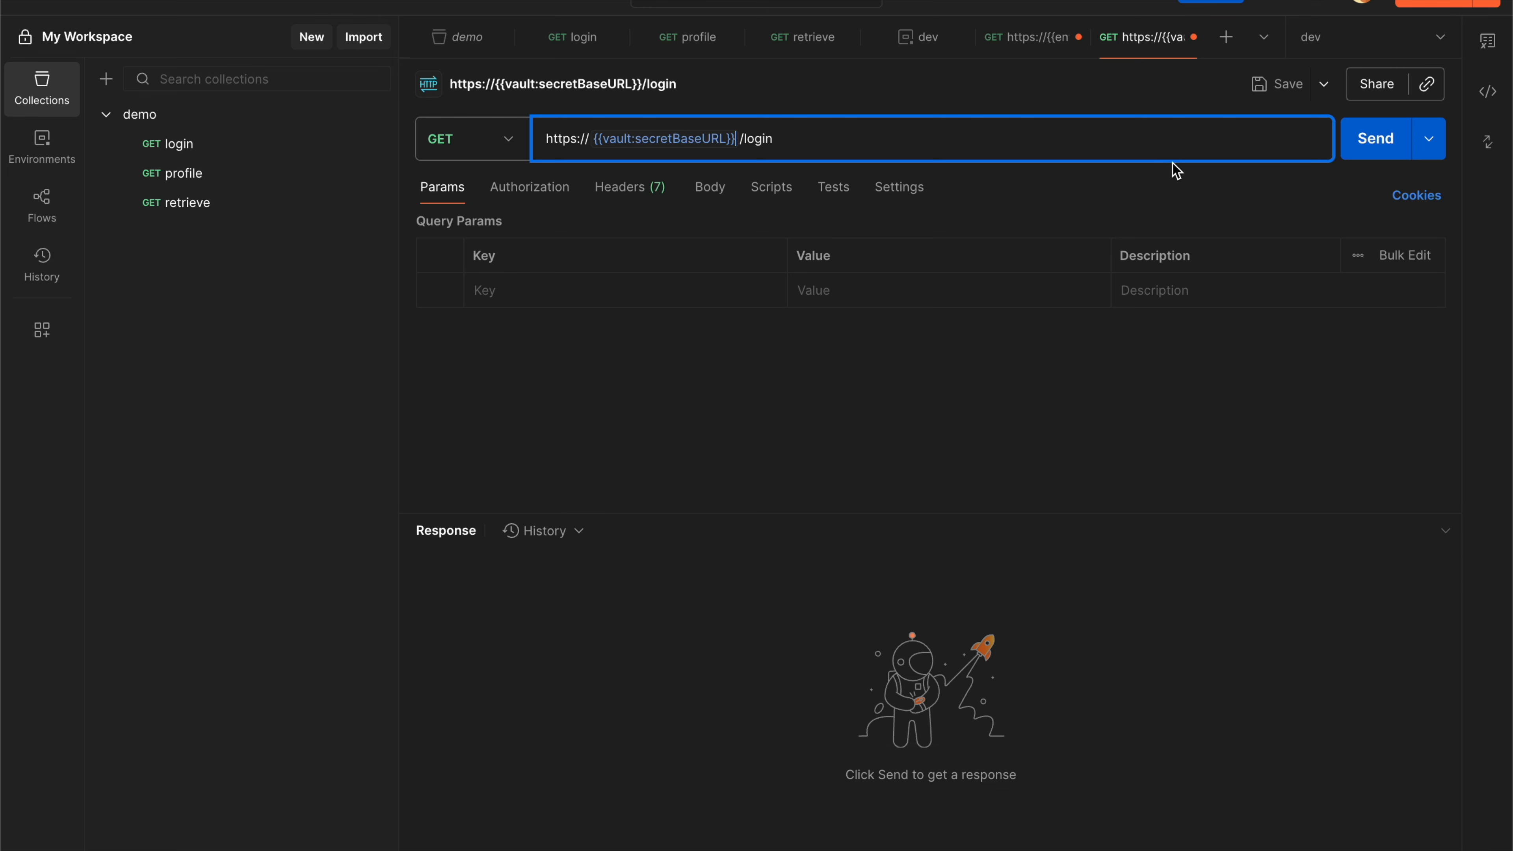
# Step: Compare how the base URL values are displayed among the variables in the vault:secretBaseURL request and the envBaseURL request
pyautogui.click(1488, 42)
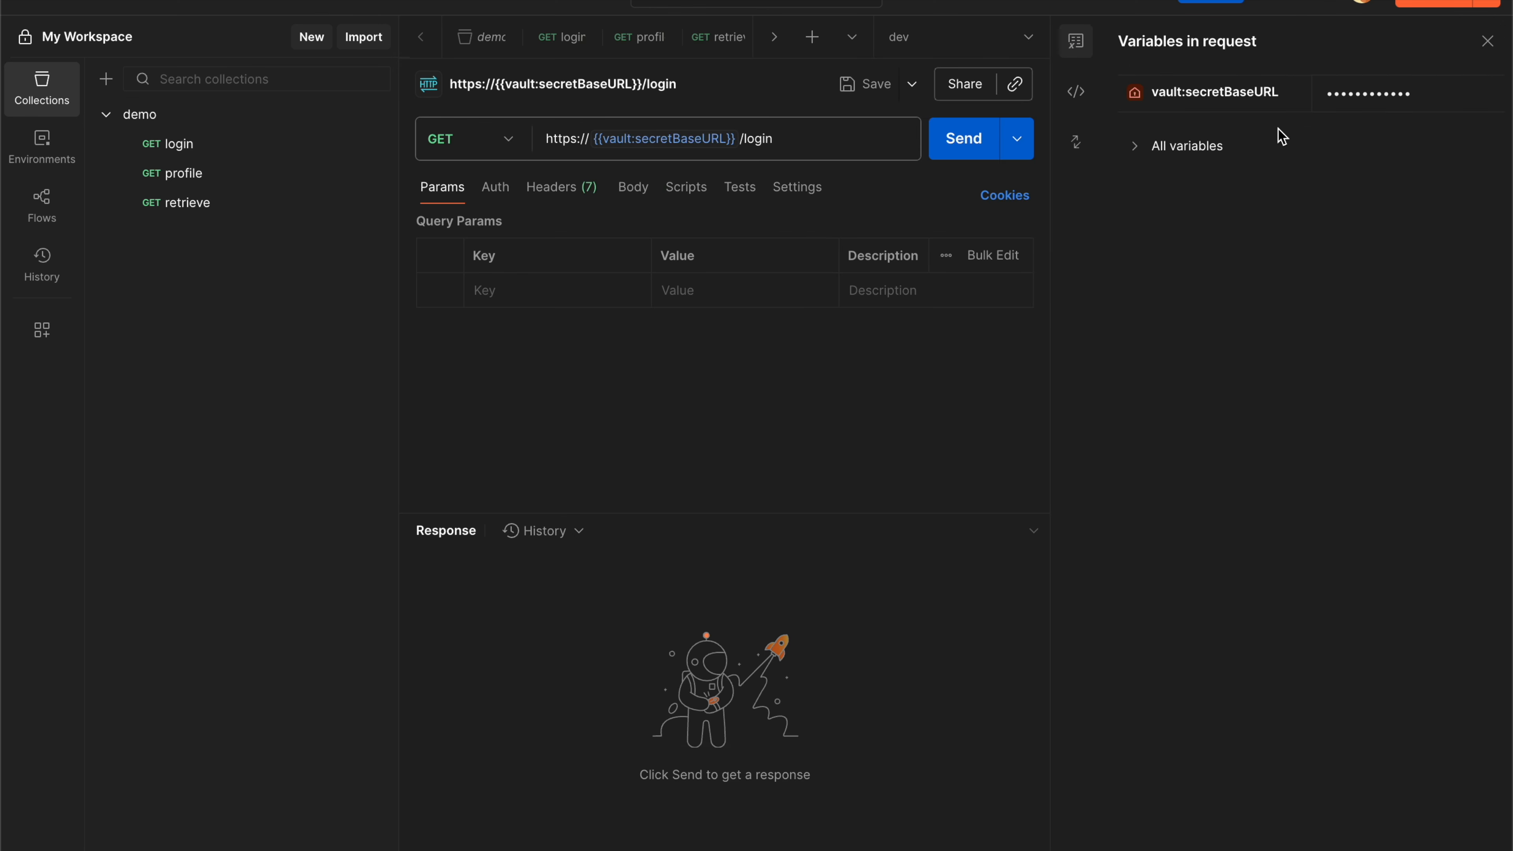
pyautogui.click(1404, 94)
pyautogui.click(1488, 96)
pyautogui.click(1488, 41)
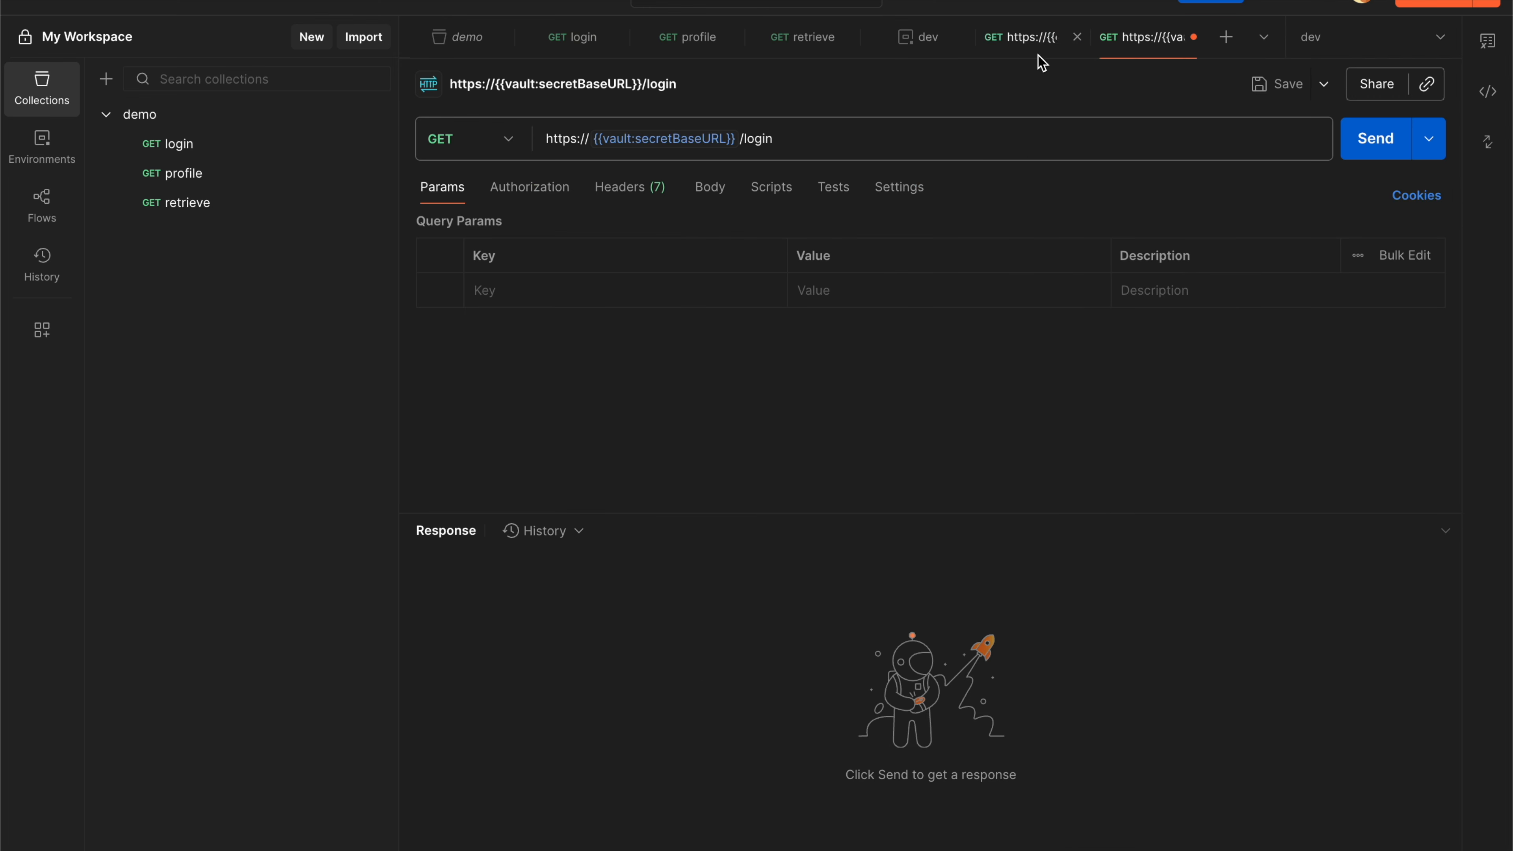
pyautogui.click(1020, 40)
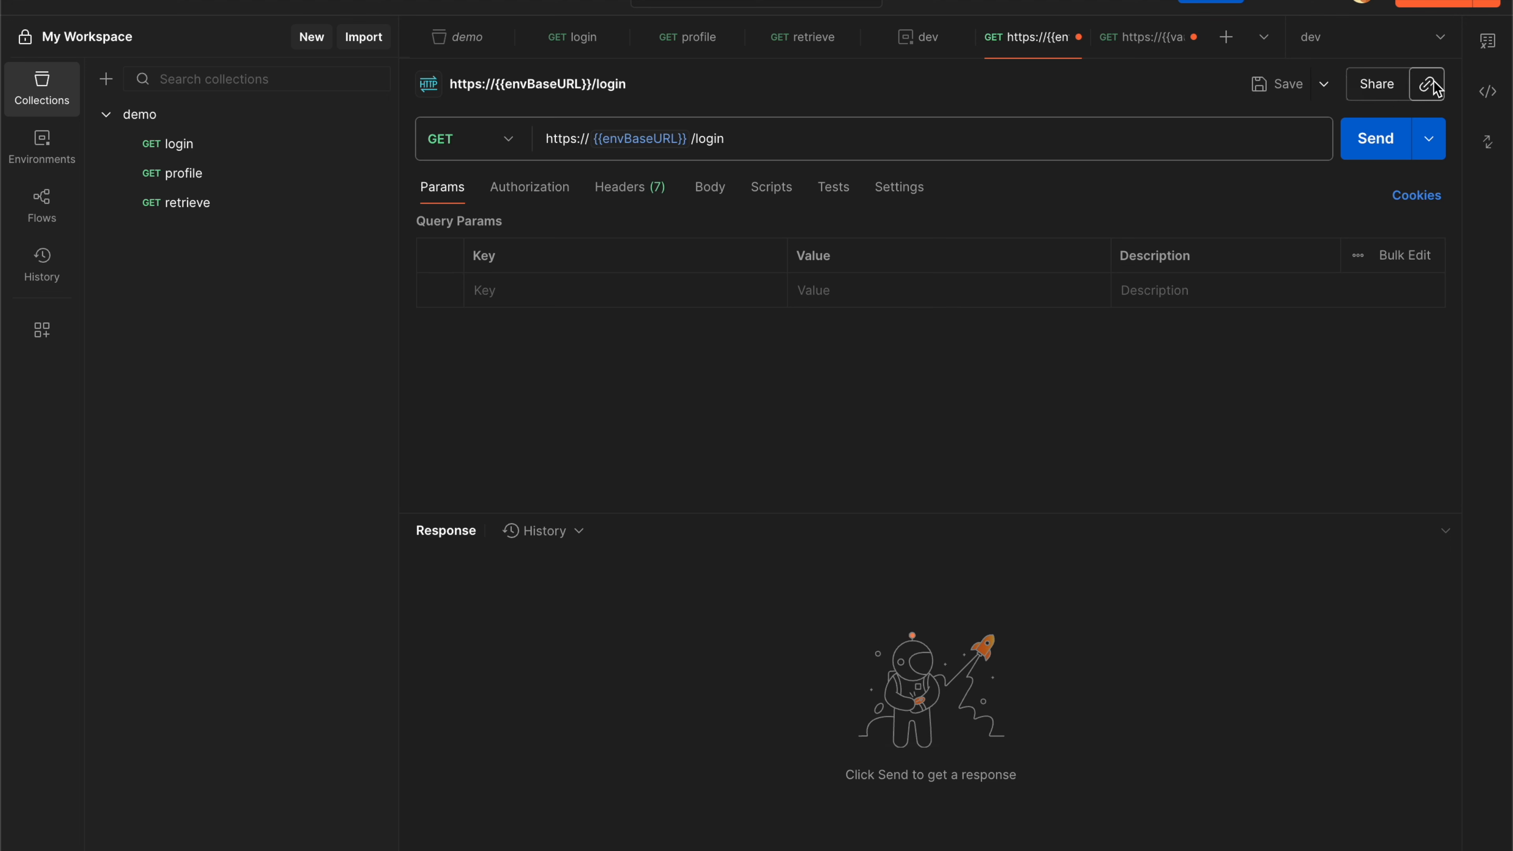
pyautogui.click(1488, 42)
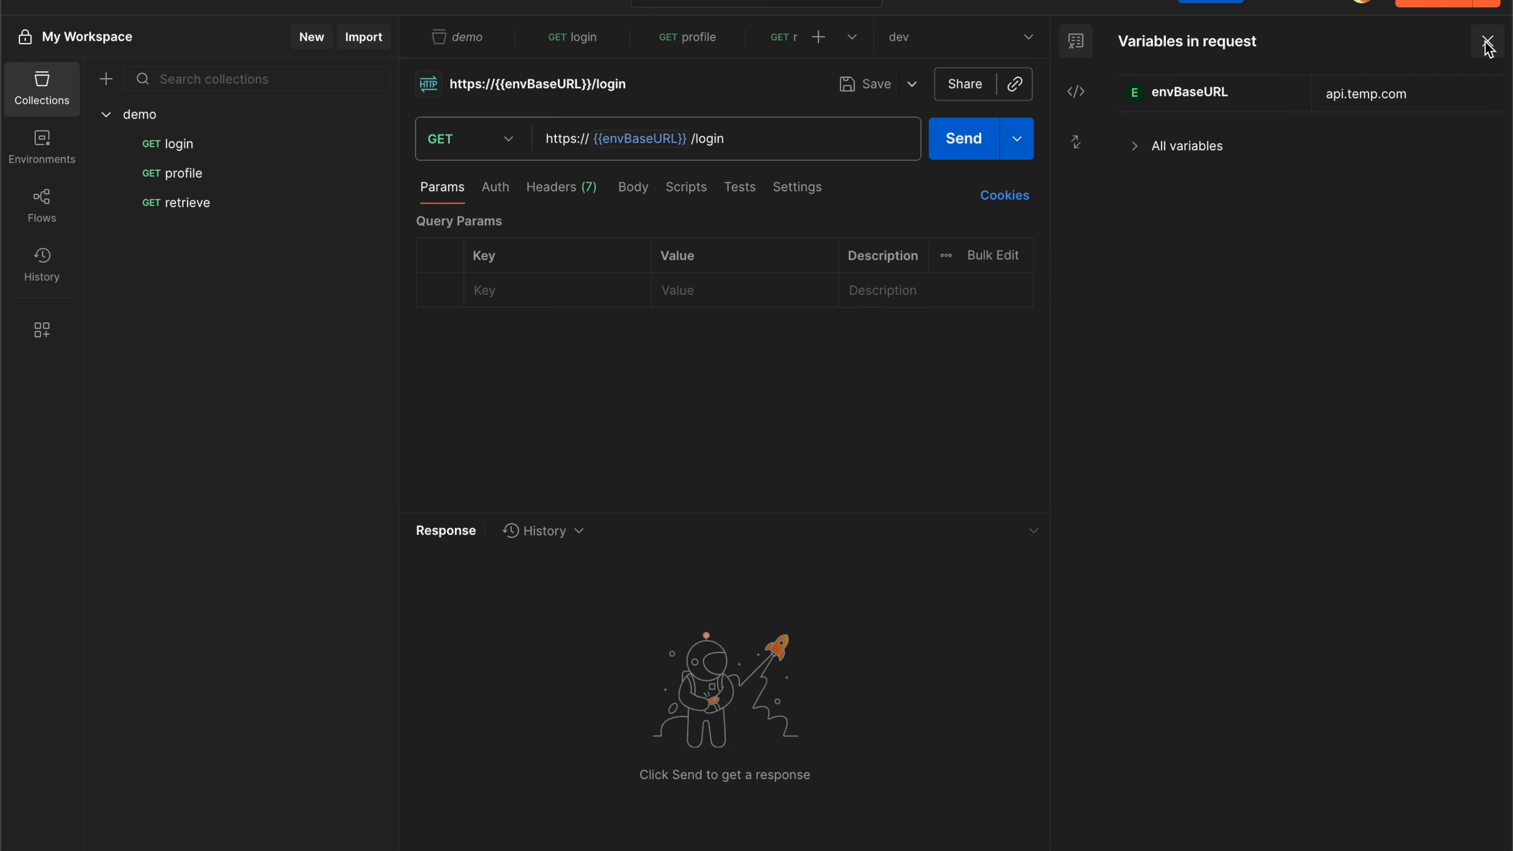
pyautogui.tripleClick(1348, 92)
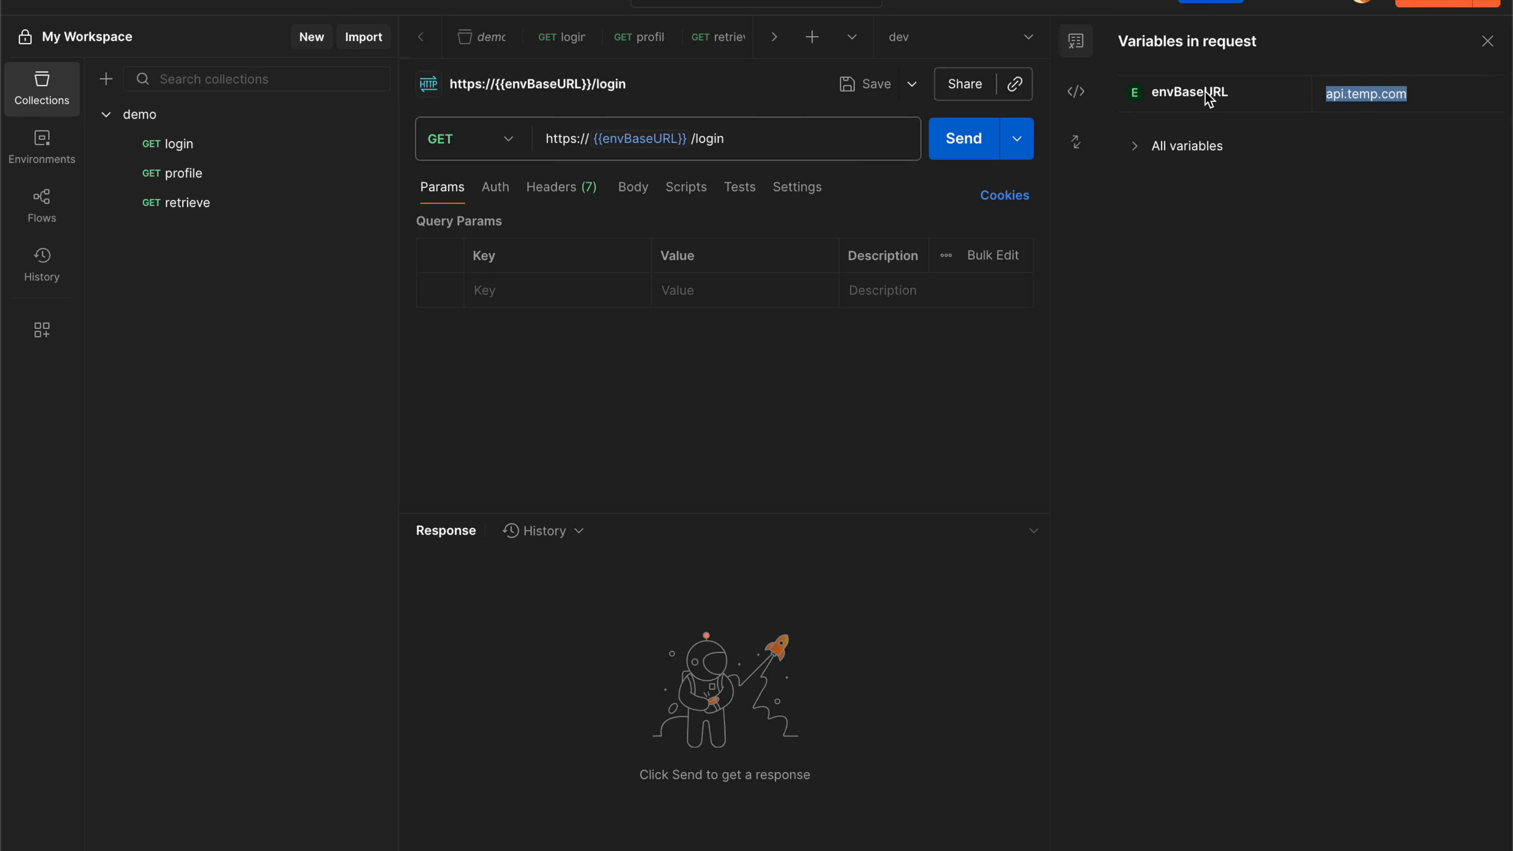
pyautogui.click(1489, 48)
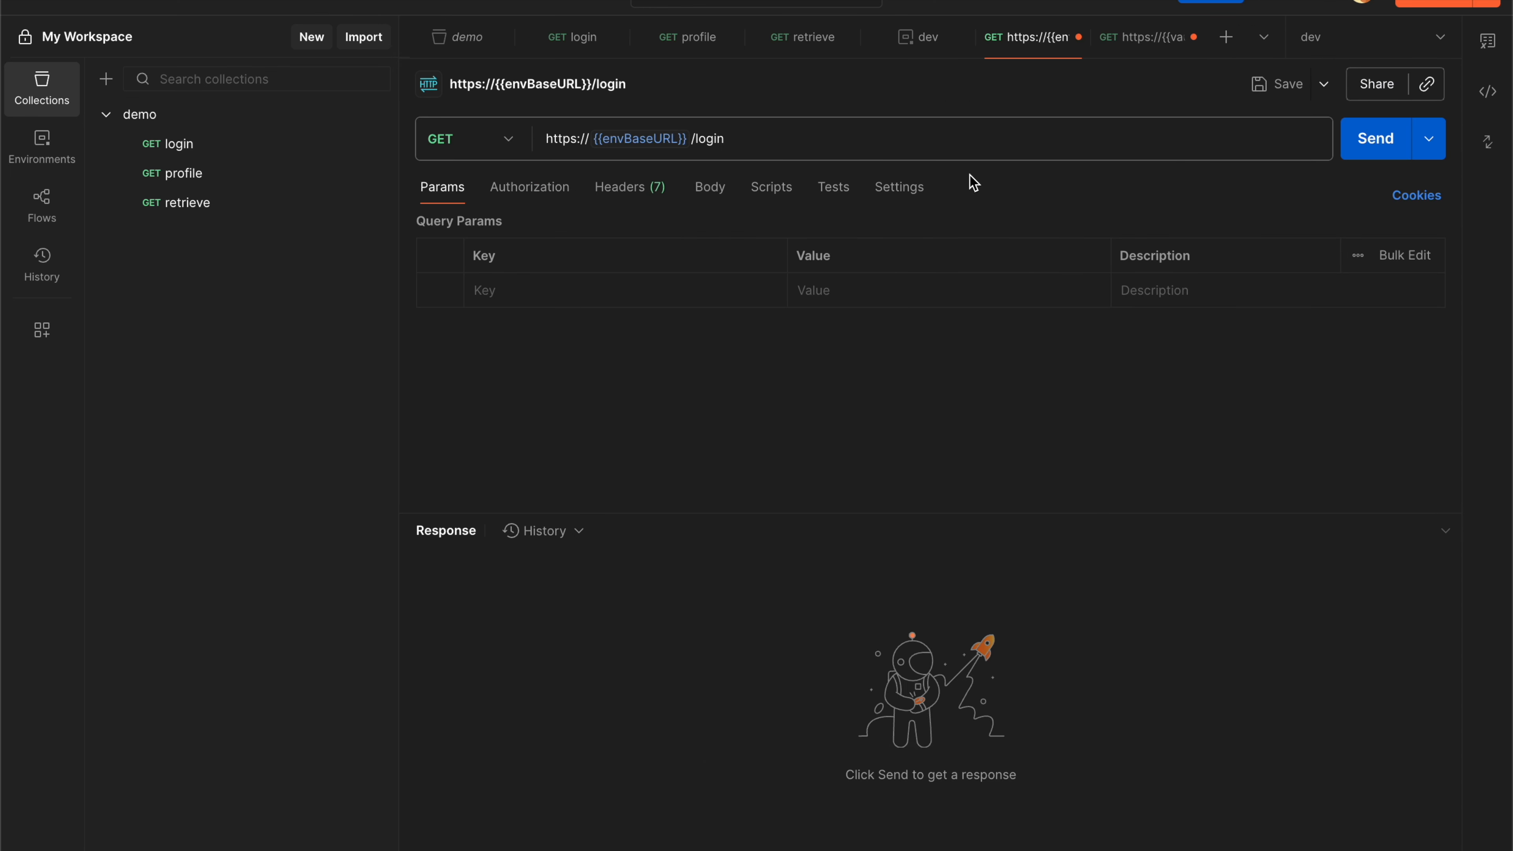